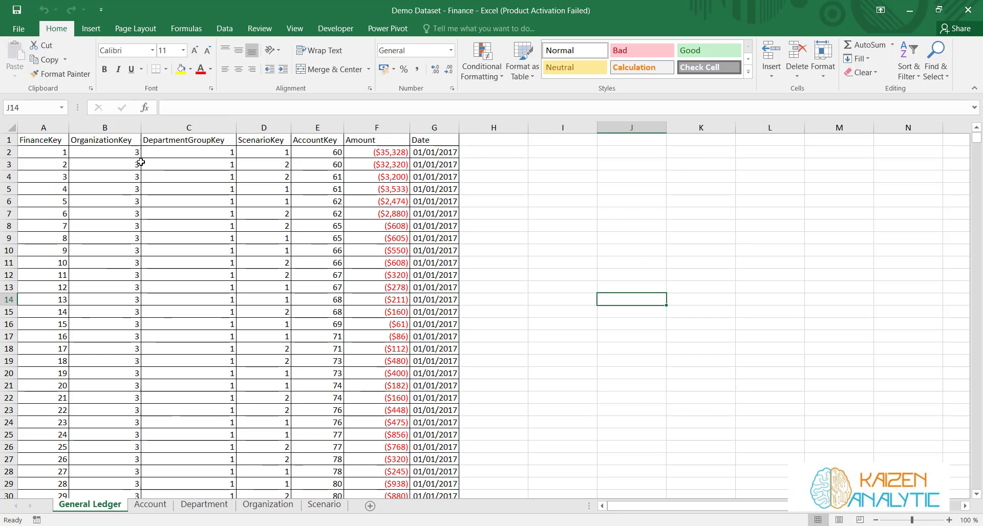
Review the Account, Department, Organization and Scenario sheets of the finance workbook, then return to the General Ledger sheet
click(159, 506)
click(198, 505)
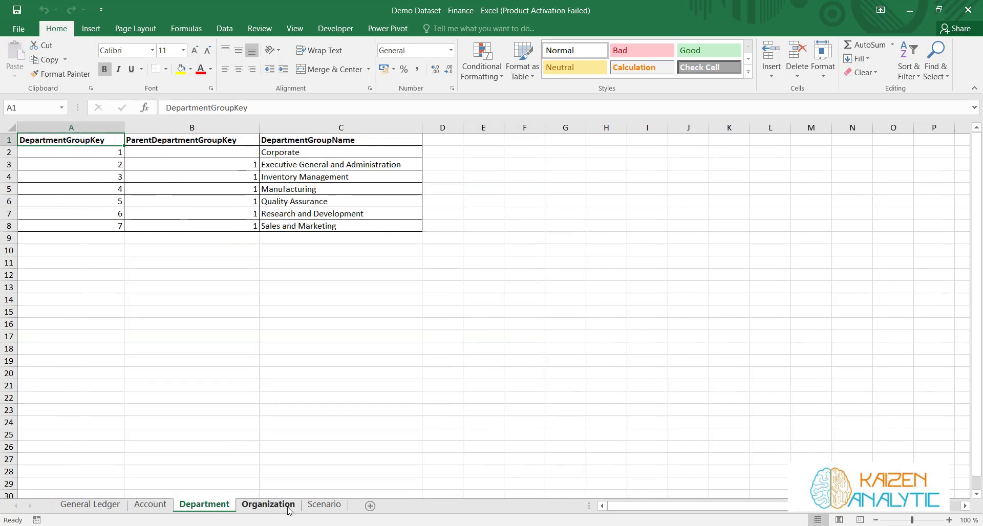
click(288, 508)
click(153, 506)
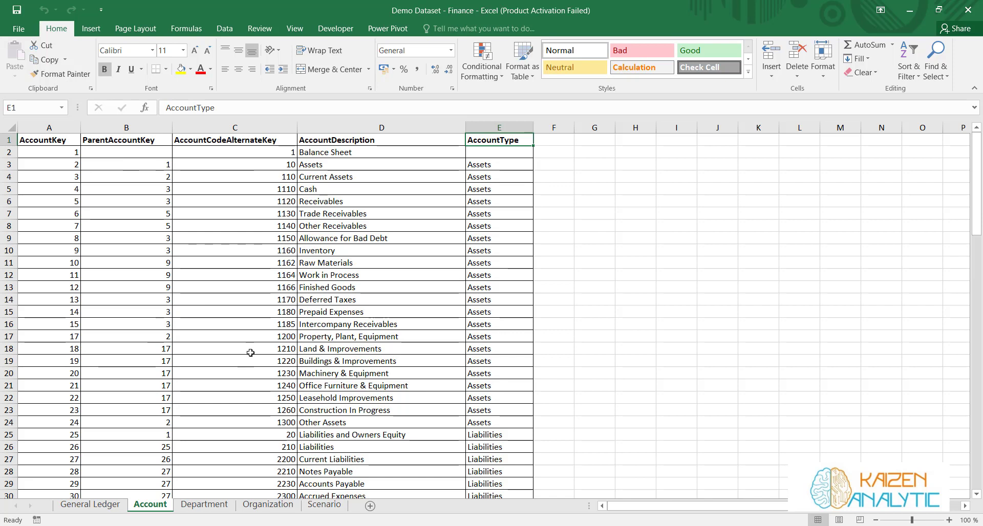
click(209, 505)
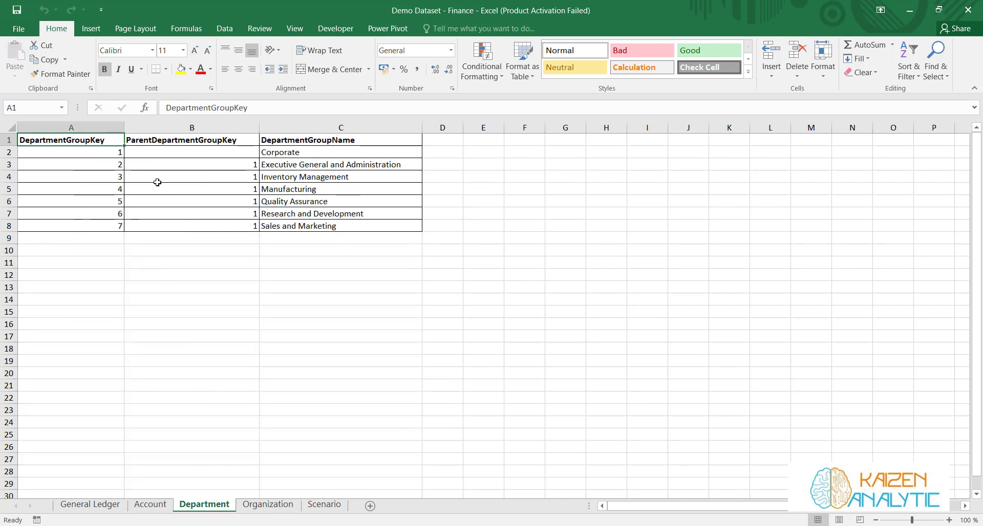
click(263, 506)
click(322, 506)
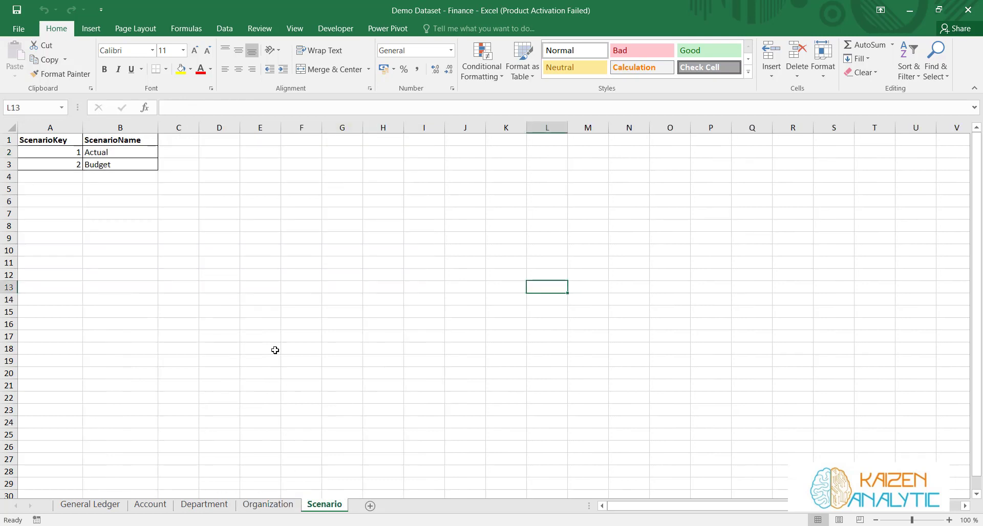
click(81, 506)
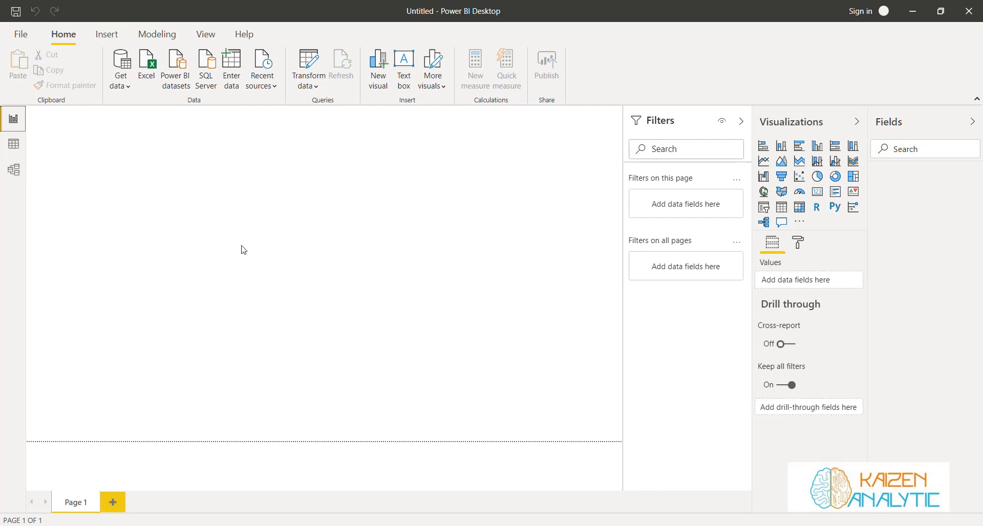
In Power BI Desktop, connect to the Excel workbook "Demo Dataset - Finance" as a data source
click(128, 86)
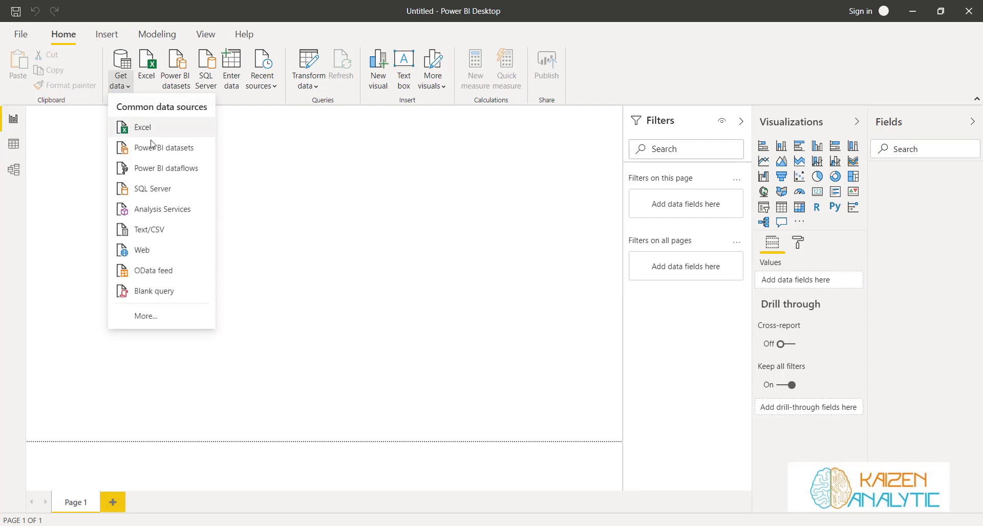
click(146, 314)
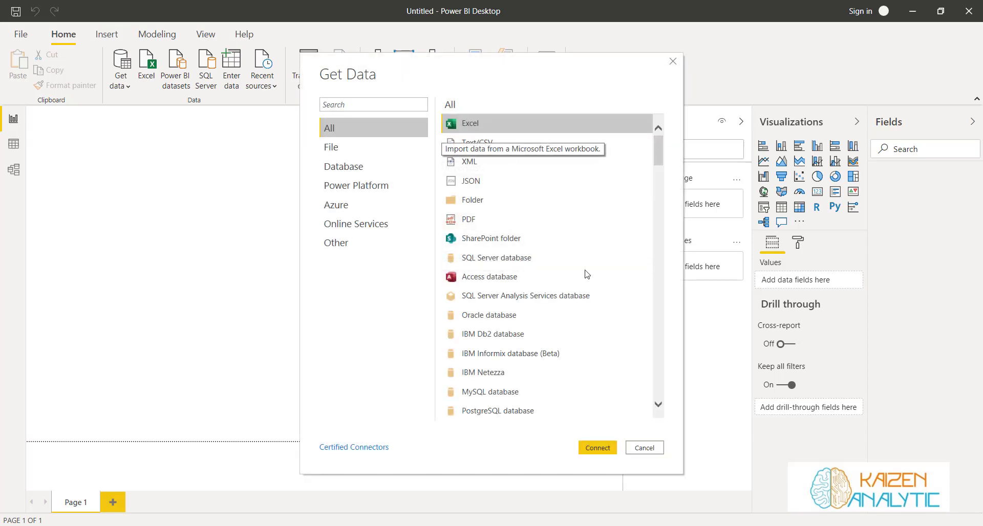
click(597, 447)
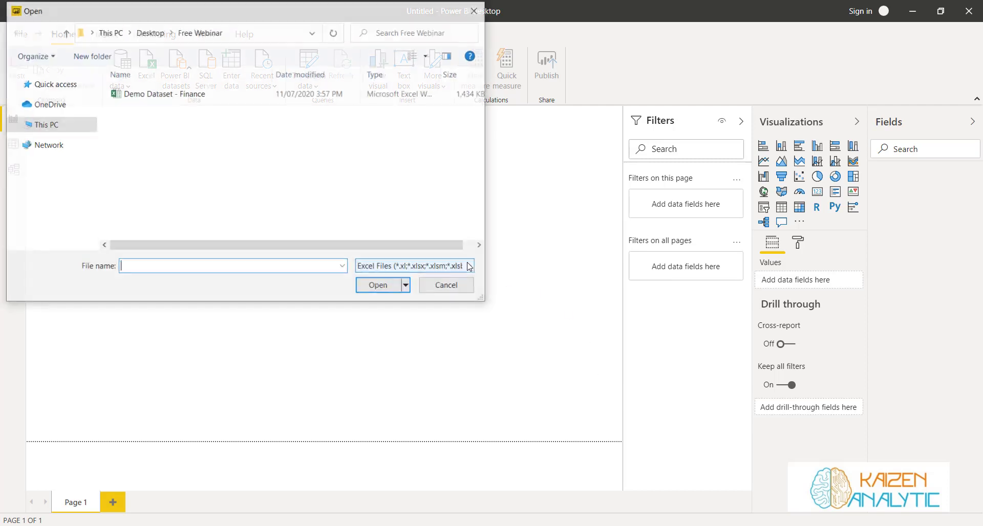
click(132, 97)
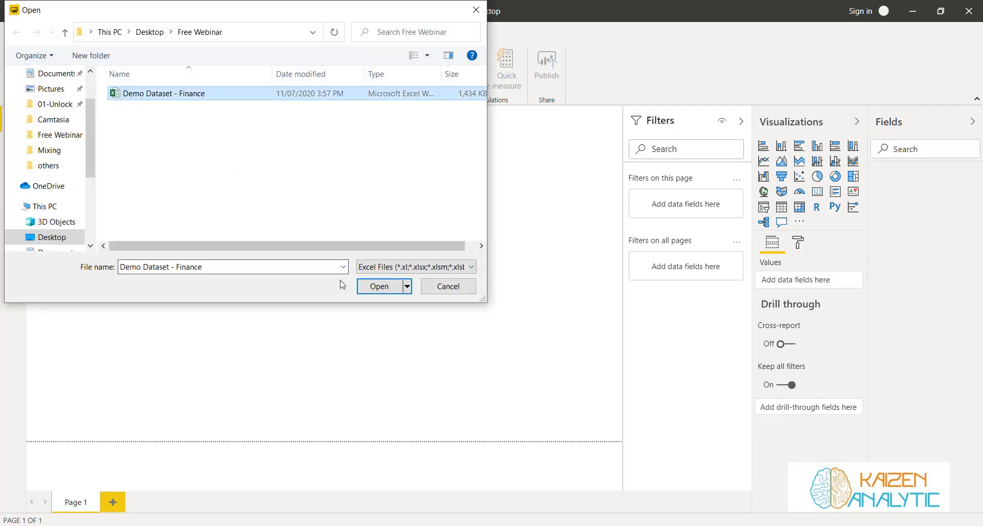
click(384, 288)
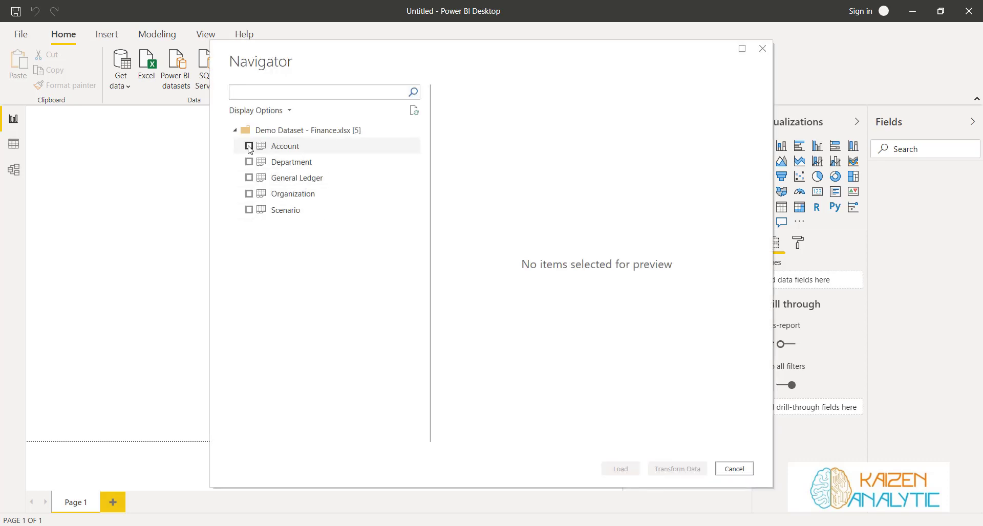
Load the Account, Department, General Ledger, Organization and Scenario tables from the workbook into the report
click(249, 146)
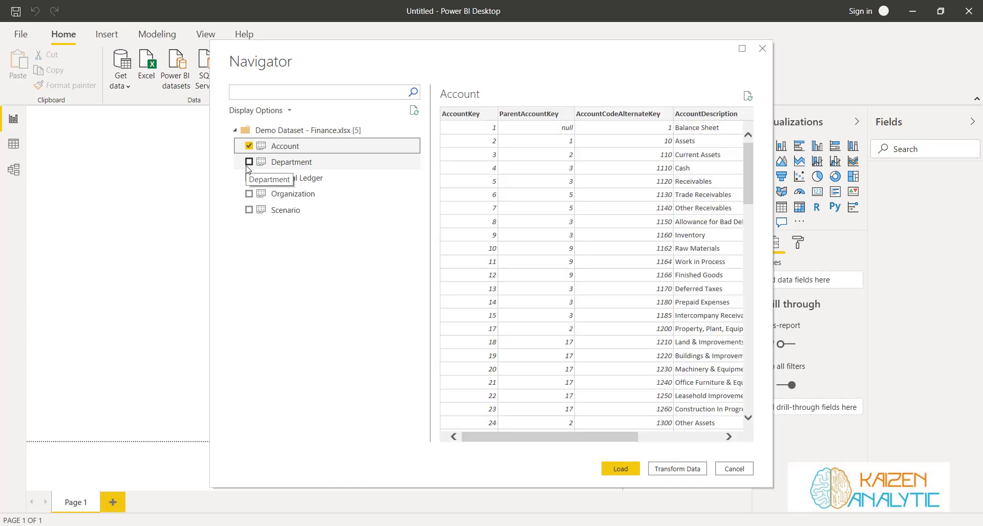
click(249, 162)
click(249, 177)
click(249, 193)
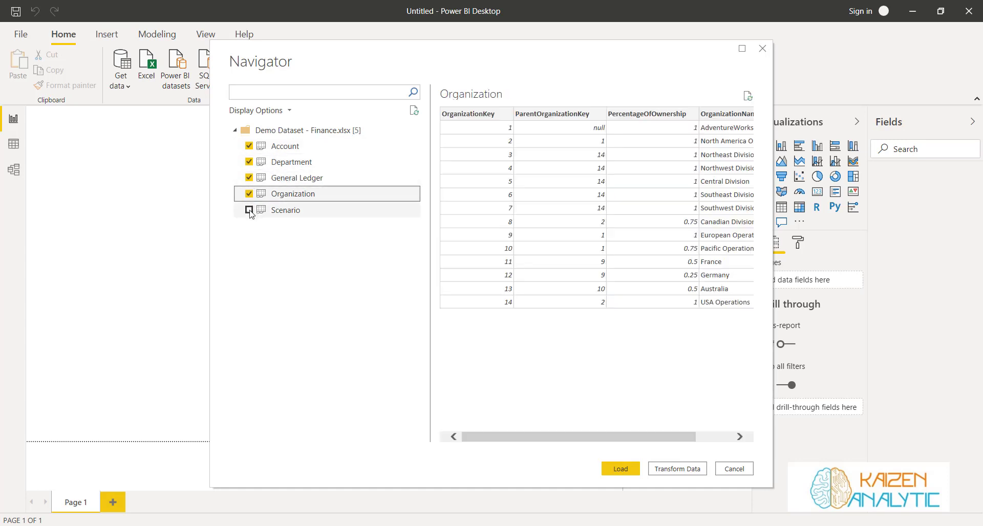
click(249, 210)
click(621, 469)
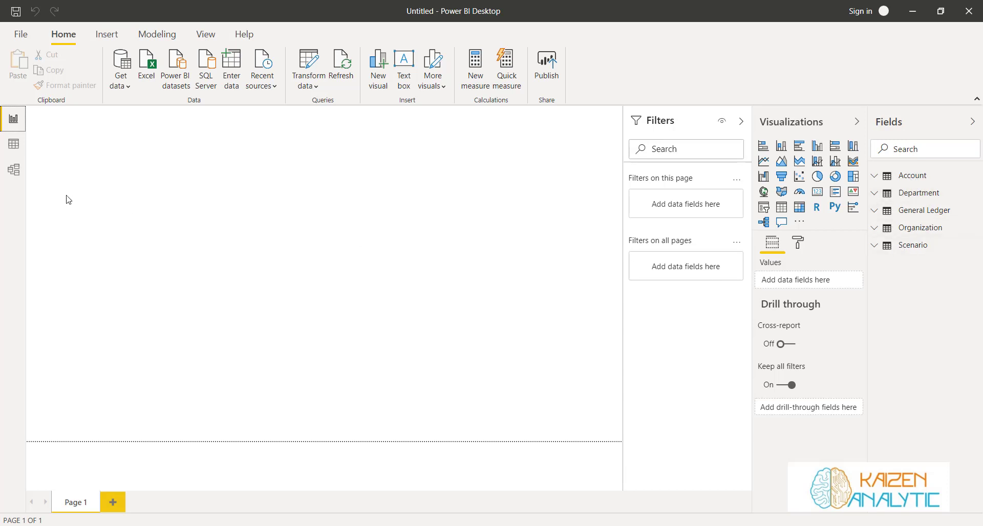
Display the Account table's rows in Data view with its AccountCodeAlternateKey column selected
click(13, 146)
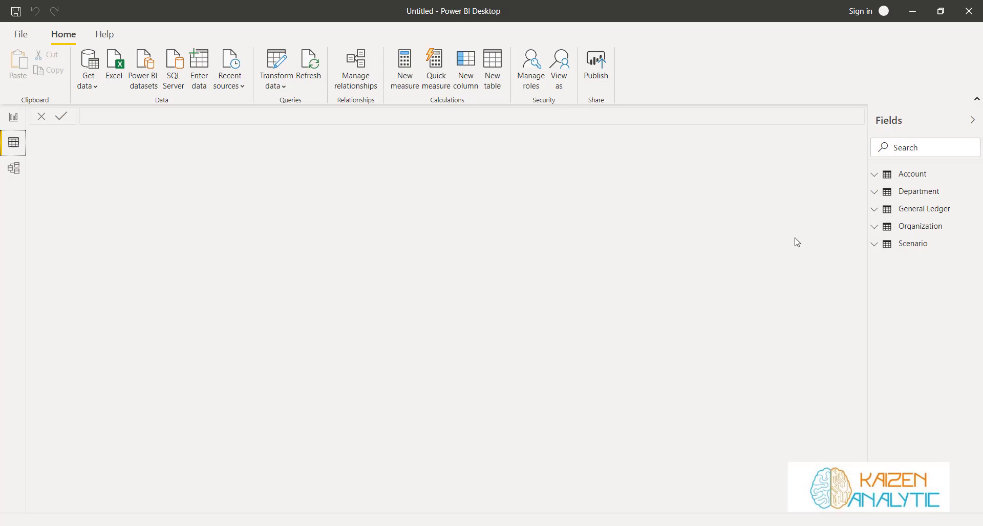
click(923, 176)
click(923, 195)
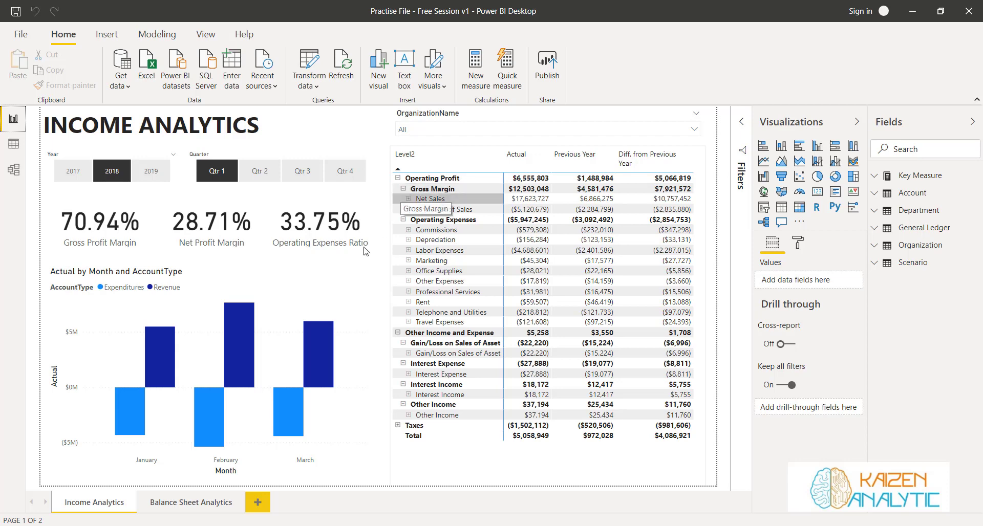
Expand Net Sales, Total Cost of Sales and Commissions in the Practise File's income matrix, then return to the untitled report
click(408, 200)
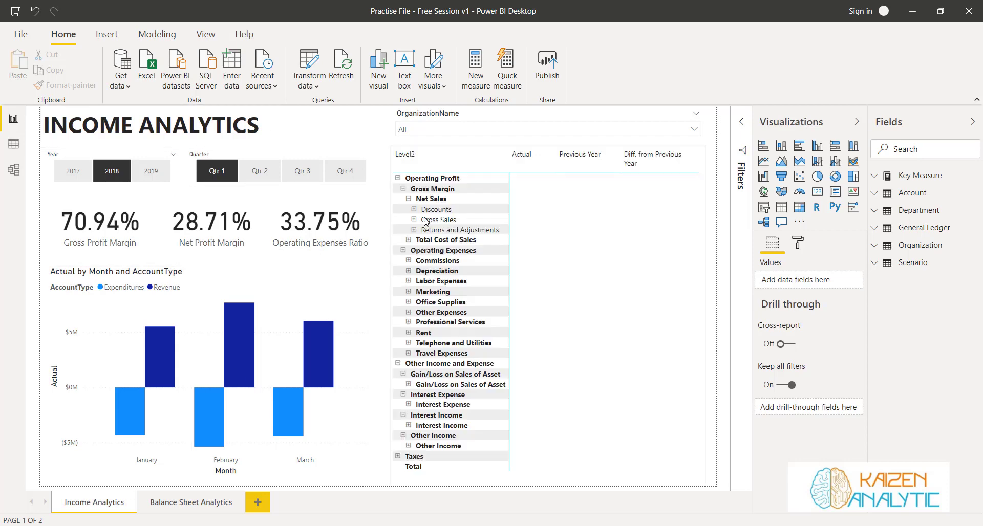
click(408, 240)
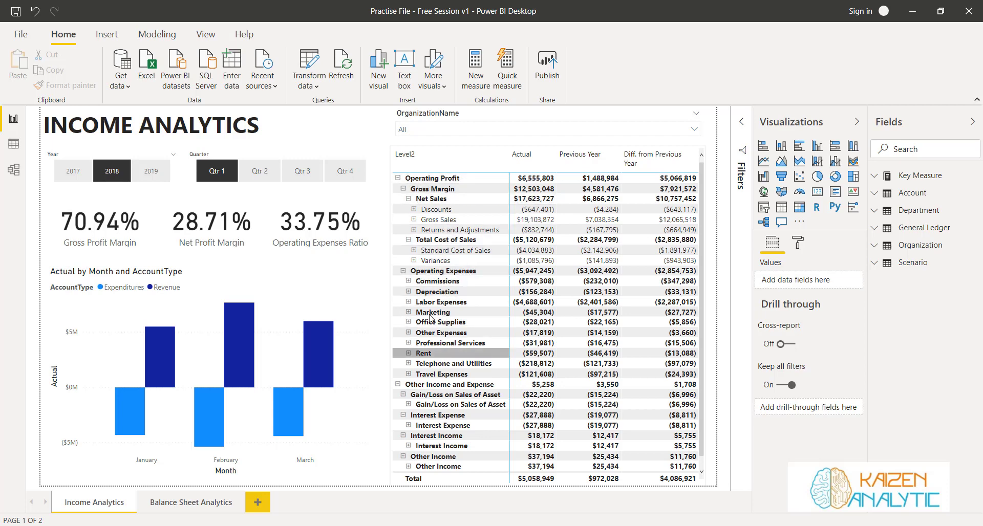
click(407, 281)
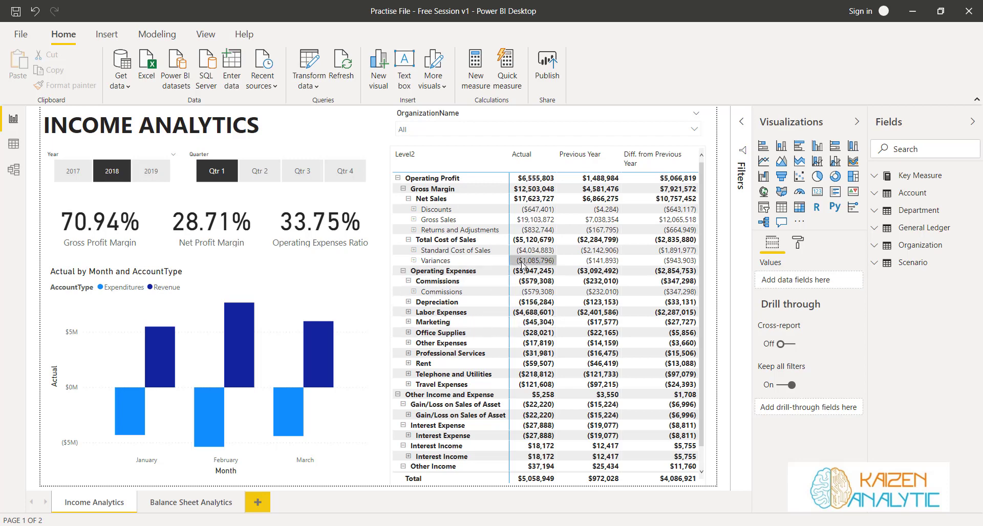
click(910, 11)
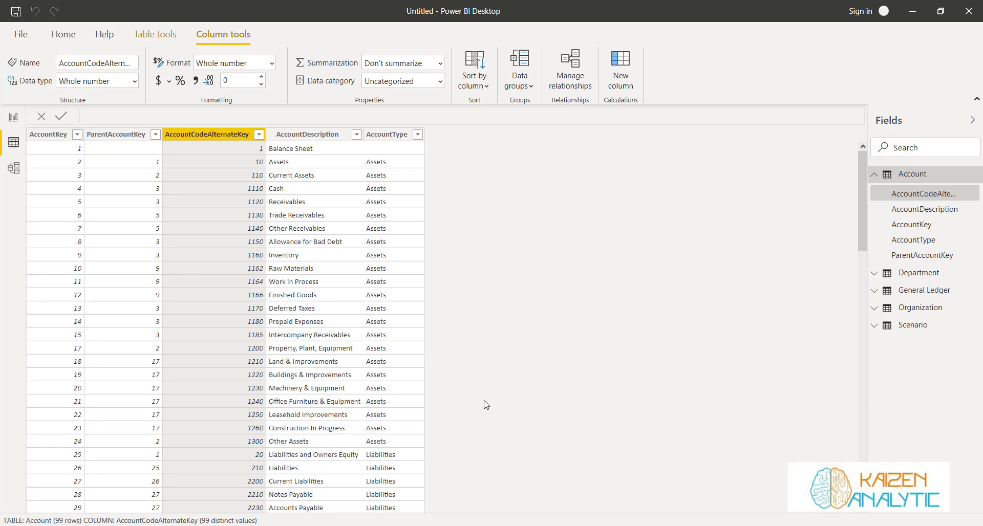
Switch to the DAX Function PDF, search for "Parent" and open the topic on understanding functions for parent-child hierarchies
key(alt+Tab)
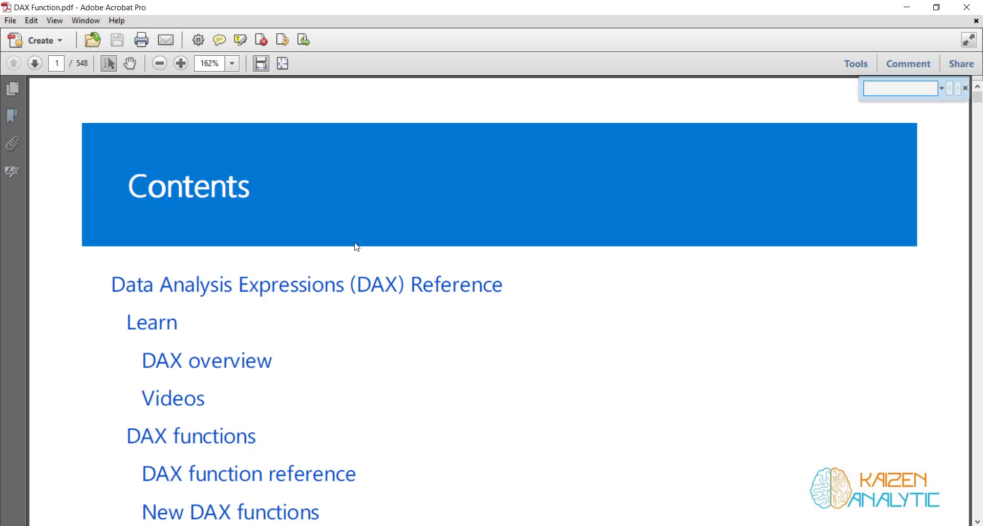
text(Parent)
key(Return)
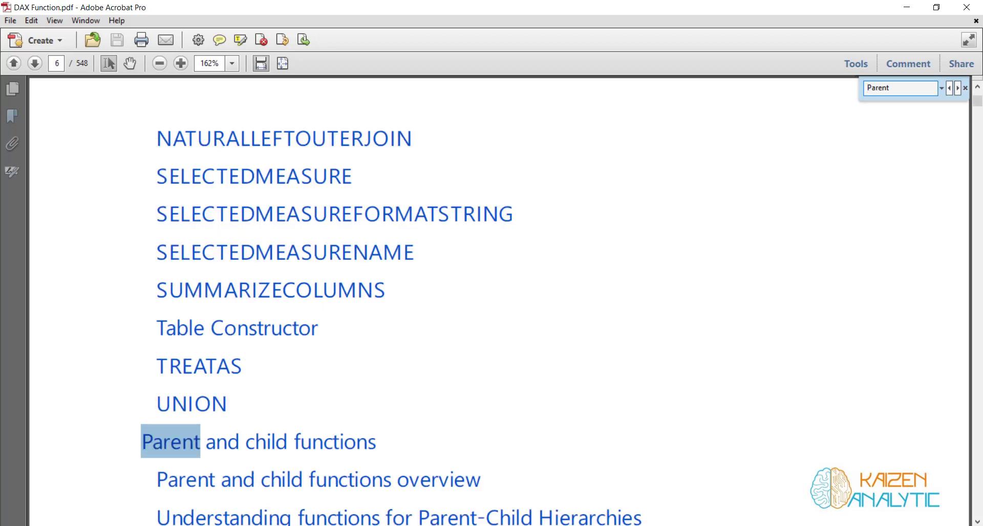
scroll(246, 431, down, 2)
click(296, 427)
scroll(420, 346, down, 5)
Switch to the Excel workbook and inspect the AccountKey and ParentAccountKey headers on the Account sheet
key(alt+Tab)
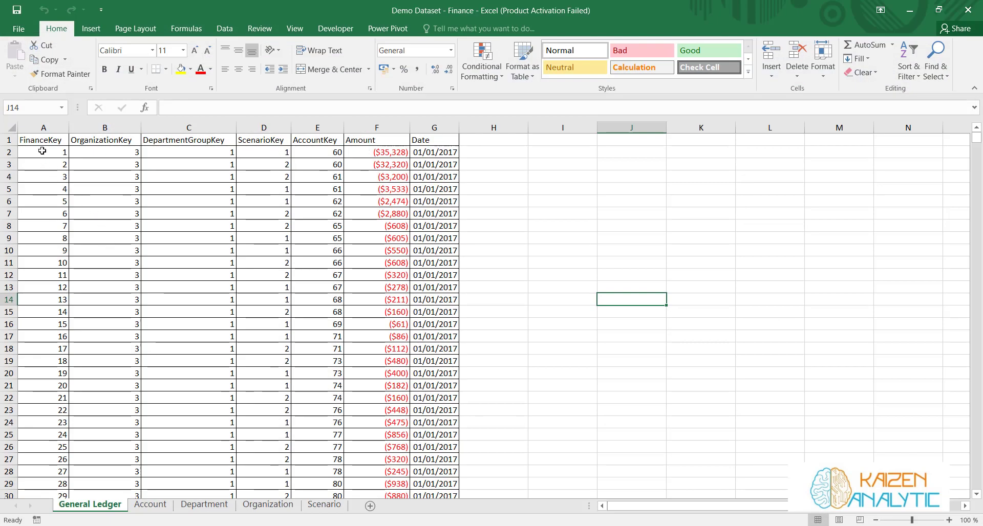
click(152, 505)
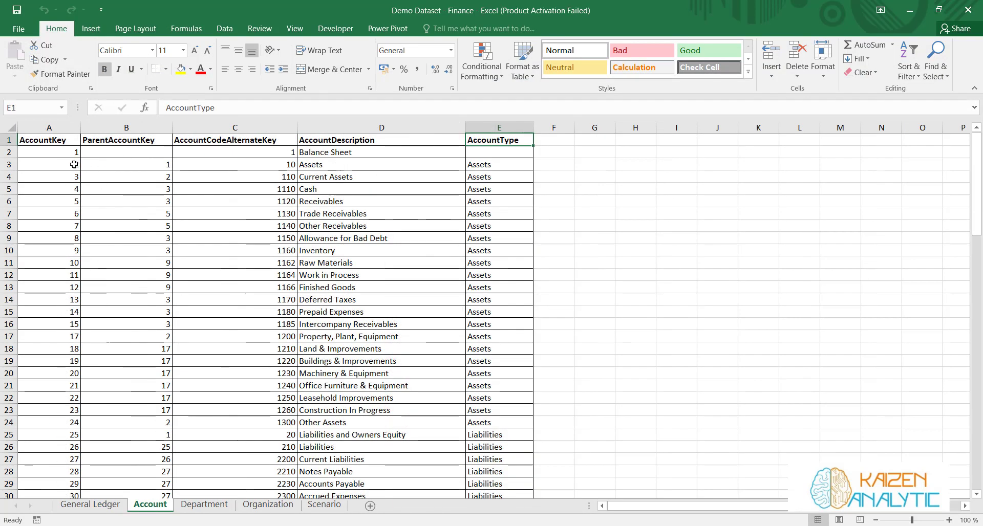
click(31, 139)
click(93, 136)
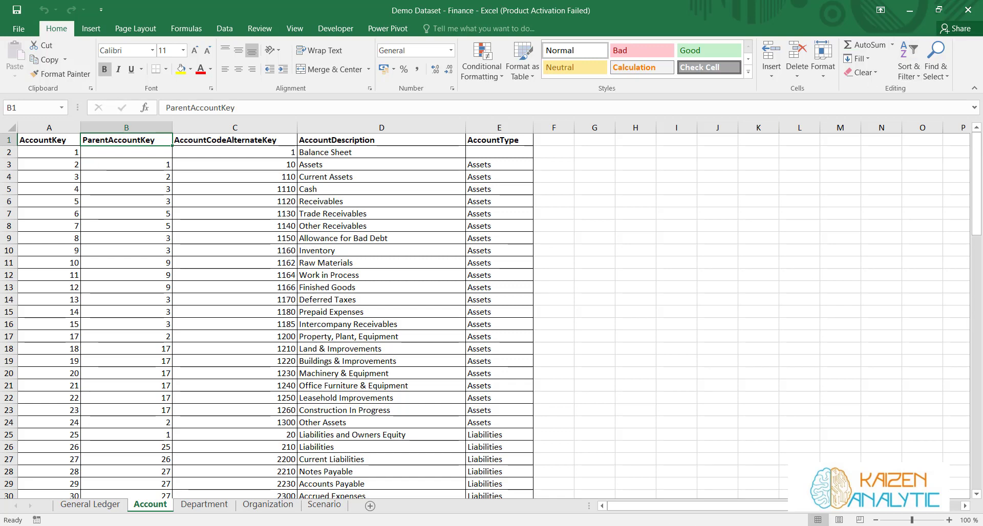
Return to the DAX Function PDF and compare the EmployeeKey and ParentEmployeeKey headers in the parent-child example table
key(alt+Tab)
scroll(491, 205, down, 3)
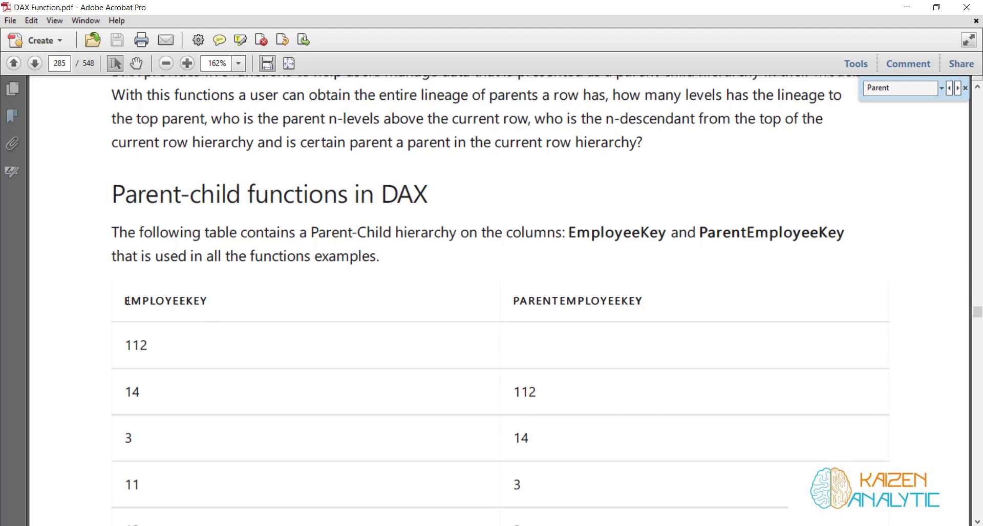
drag(128, 300, 198, 300)
drag(540, 301, 609, 300)
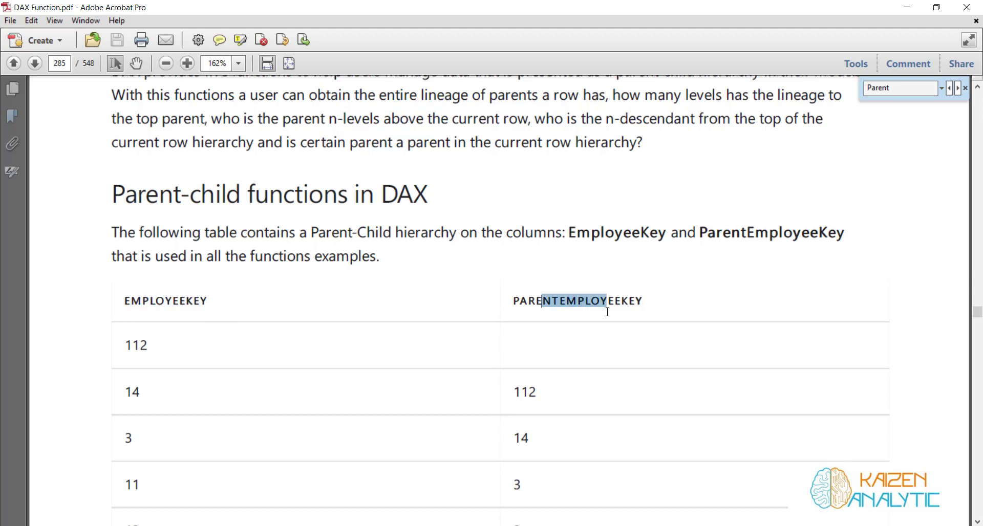
click(266, 257)
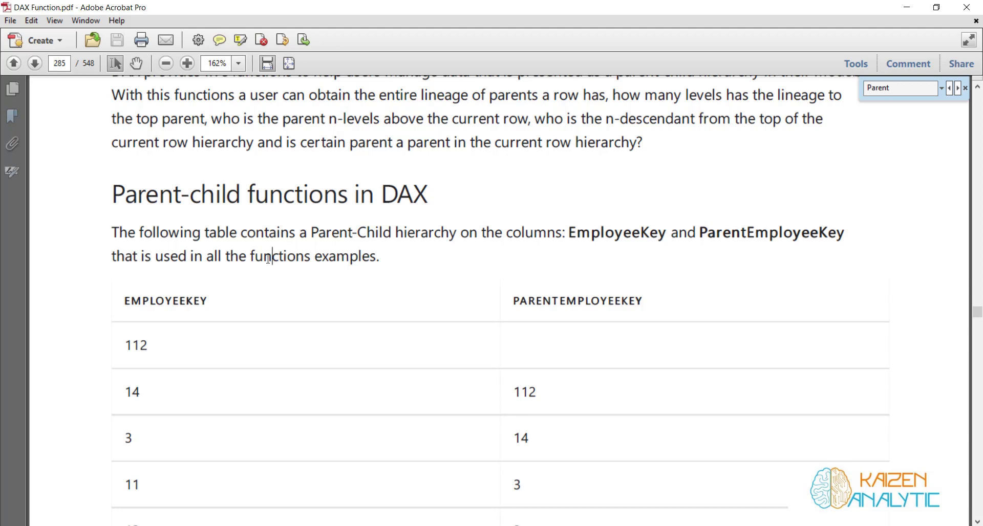
Examine the PATH function's description and how its example table builds each path from EmployeeKey and ParentEmployeeKey
scroll(268, 258, down, 5)
scroll(270, 264, down, 8)
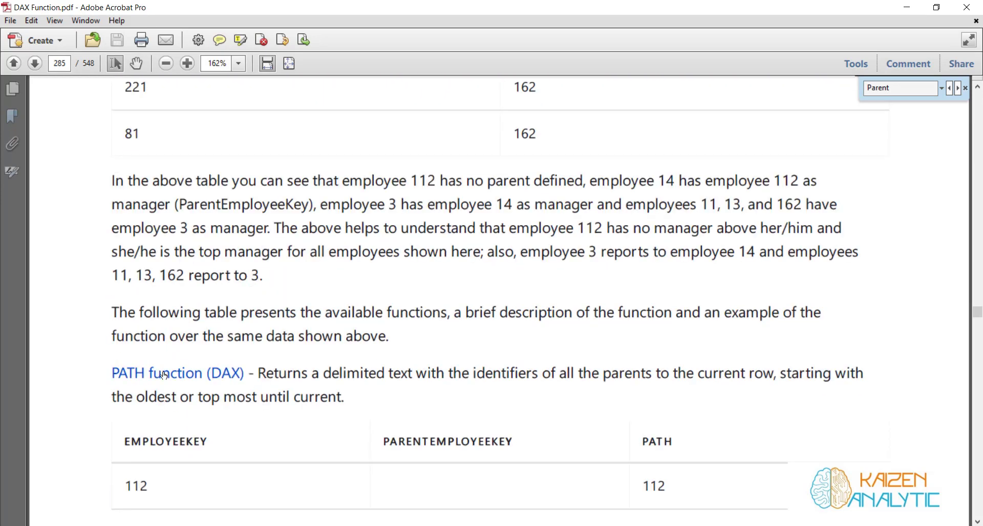
scroll(648, 307, up, 10)
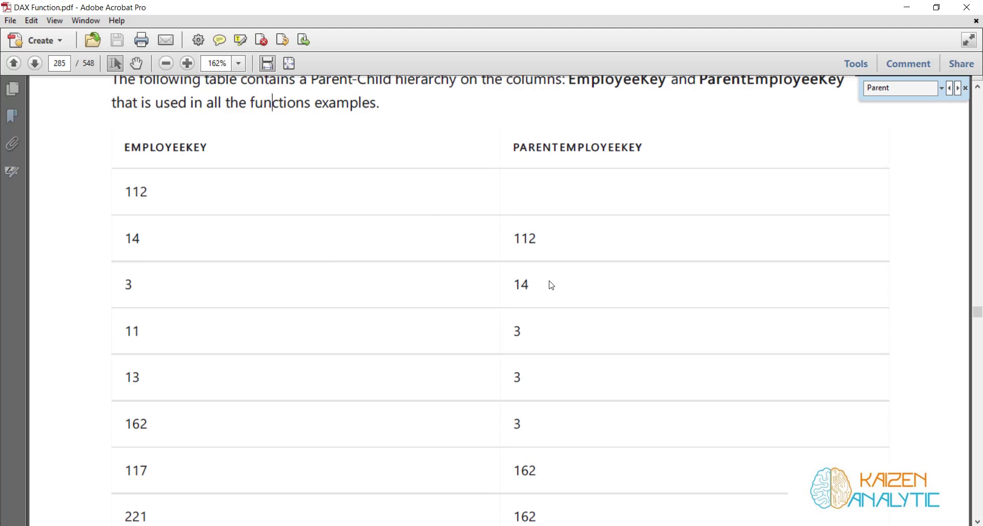
scroll(551, 281, down, 5)
scroll(549, 280, down, 5)
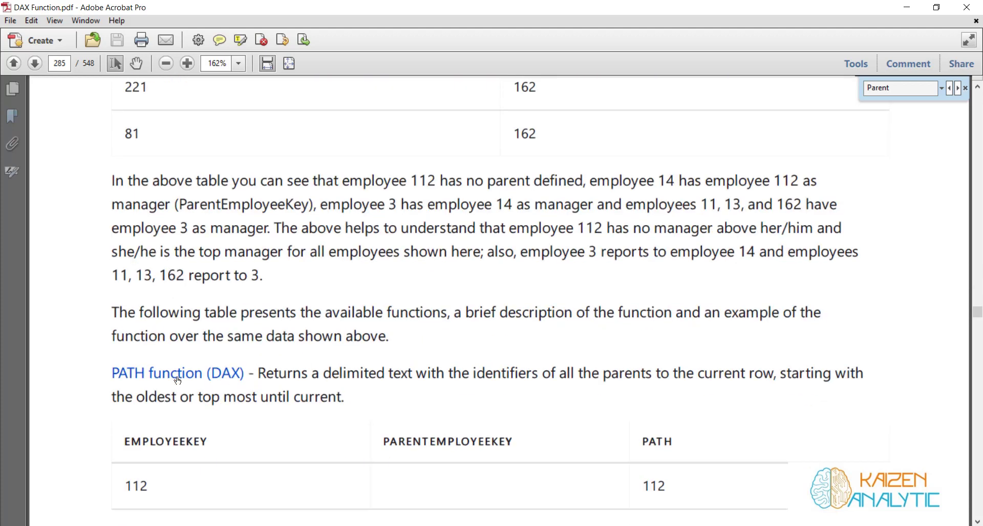
scroll(718, 280, down, 5)
scroll(718, 280, down, 1)
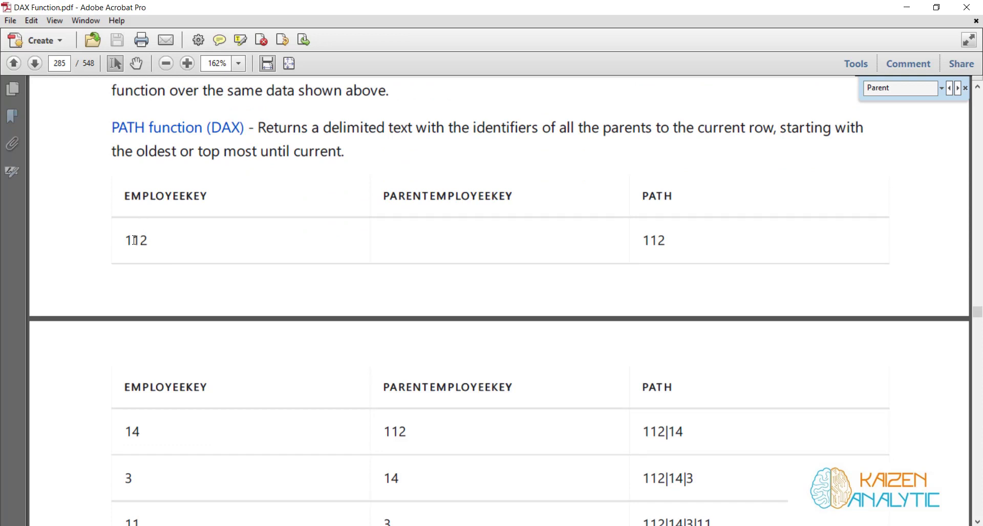
scroll(358, 315, down, 2)
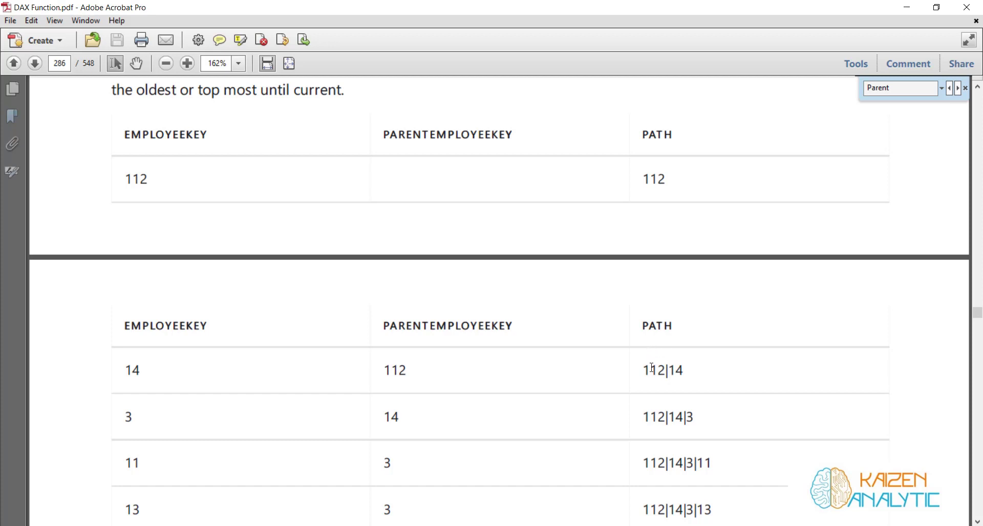
scroll(651, 368, down, 1)
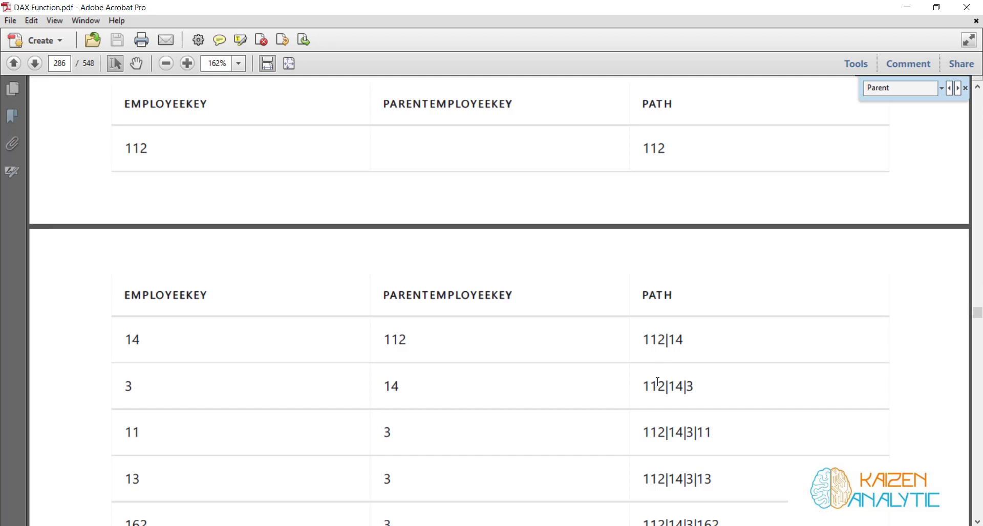
scroll(658, 382, down, 3)
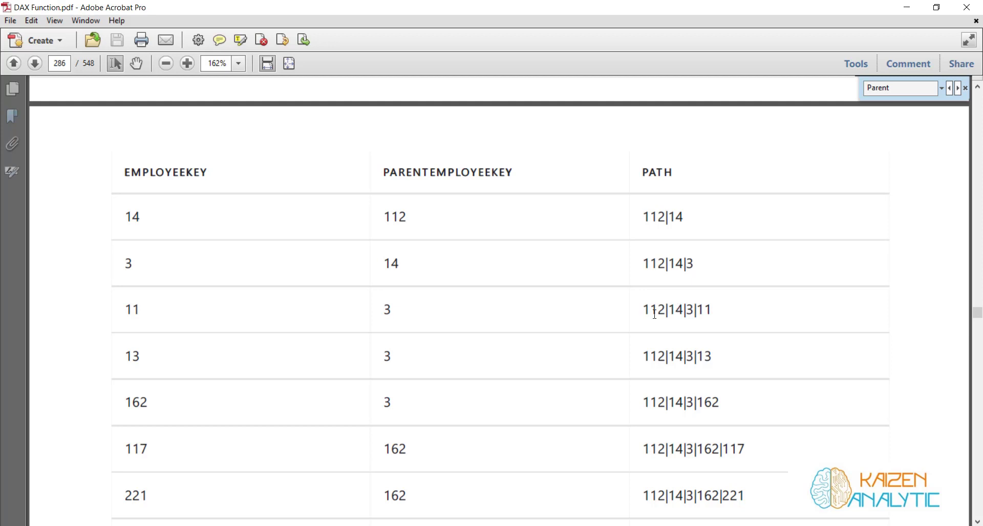
scroll(567, 354, down, 3)
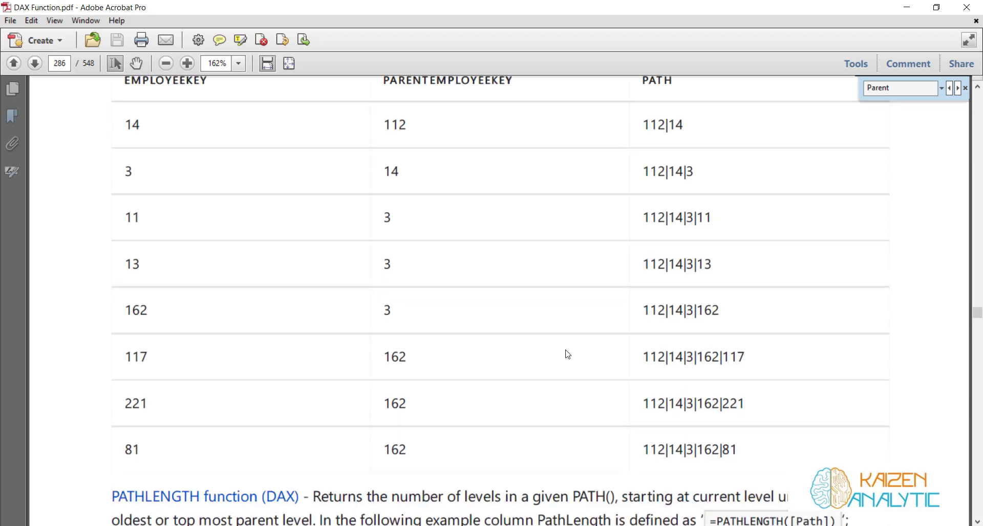
Examine the PATHLENGTH and PATHITEM descriptions and their example tables in the DAX Function PDF
scroll(567, 354, down, 9)
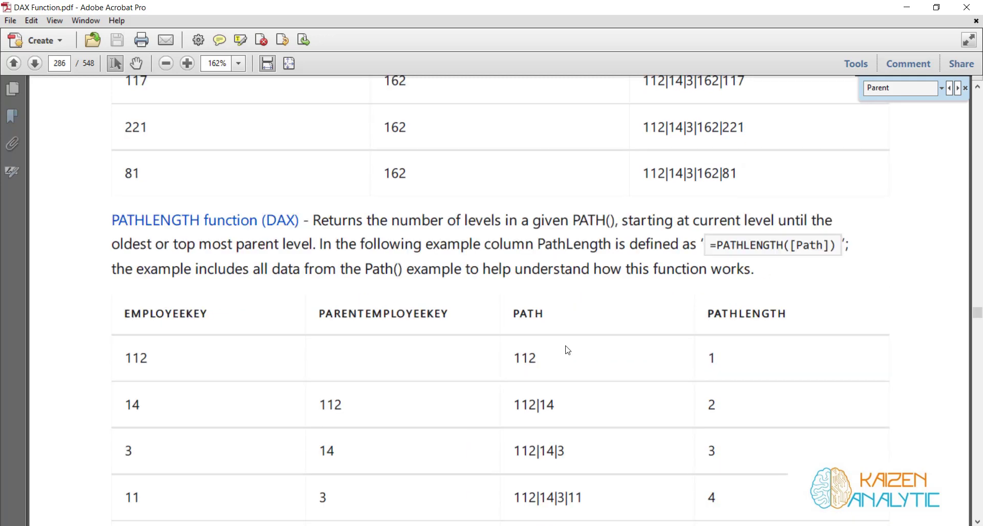
scroll(567, 352, down, 2)
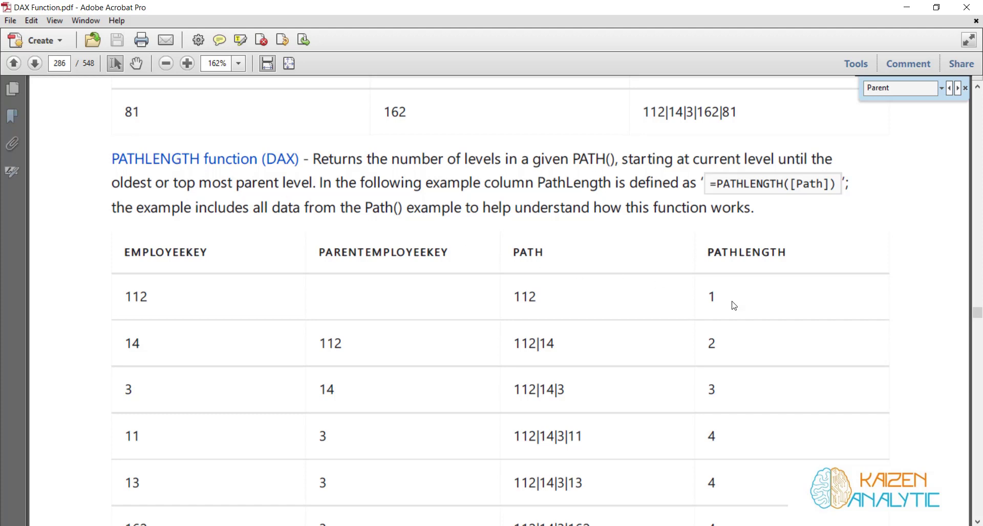
scroll(735, 300, down, 4)
scroll(735, 300, down, 3)
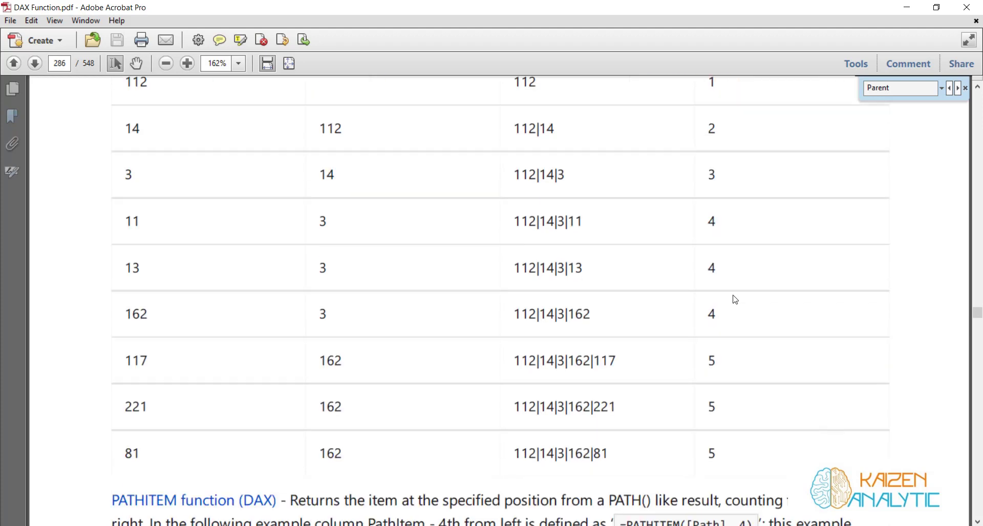
scroll(735, 300, down, 4)
scroll(735, 299, down, 9)
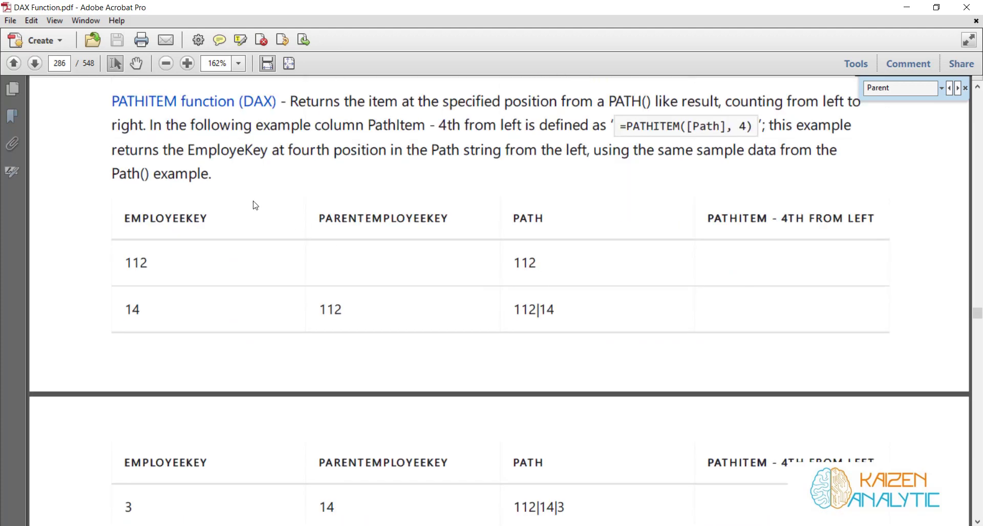
scroll(669, 338, down, 14)
scroll(770, 392, up, 20)
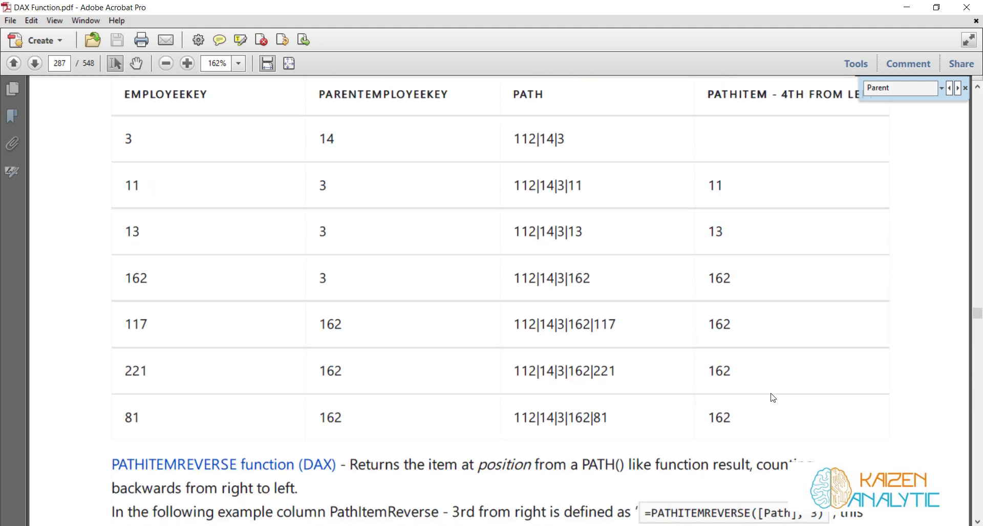
Switch to Power BI Desktop and start a calculated column named HierarchyPath in the Account table using the PATH function
click(907, 11)
click(905, 12)
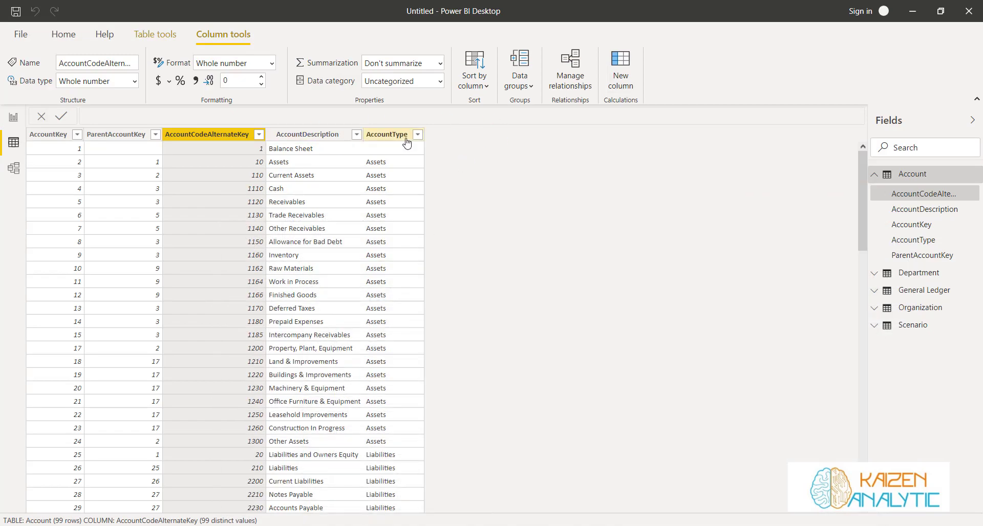
click(156, 36)
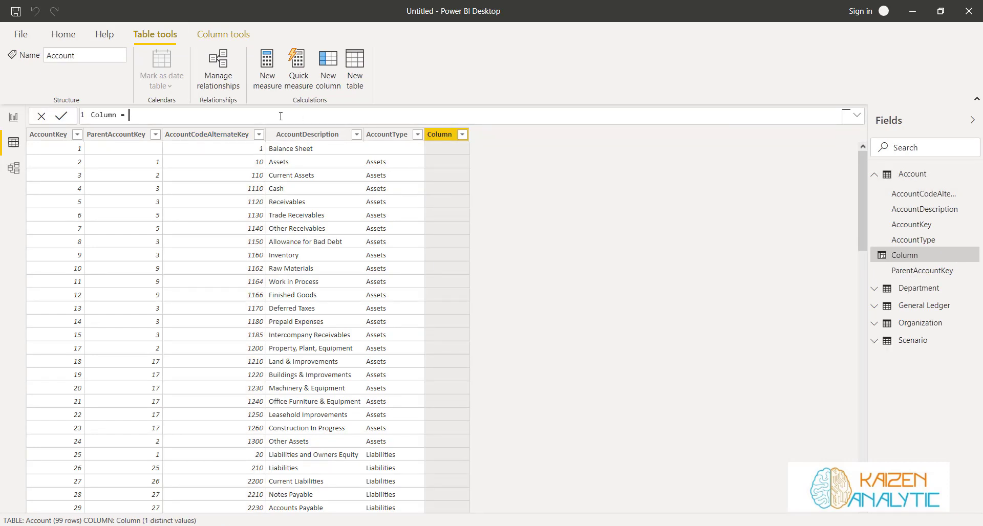
key(BackSpace)
key(BackSpace)
key(BackSpace)
key(BackSpace)
key(BackSpace)
key(BackSpace)
key(BackSpace)
key(BackSpace)
text(Hierarchy P)
key(BackSpace)
key(BackSpace)
text(Path = path)
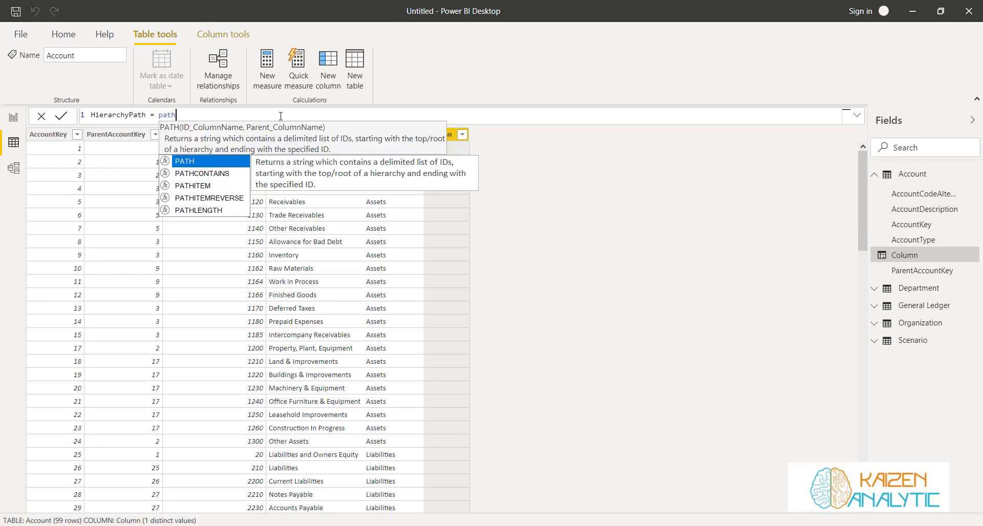
Complete the HierarchyPath formula with Account[AccountKey] as the ID column and Account[ParentAccountKey] as the parent column, and commit it
text(()
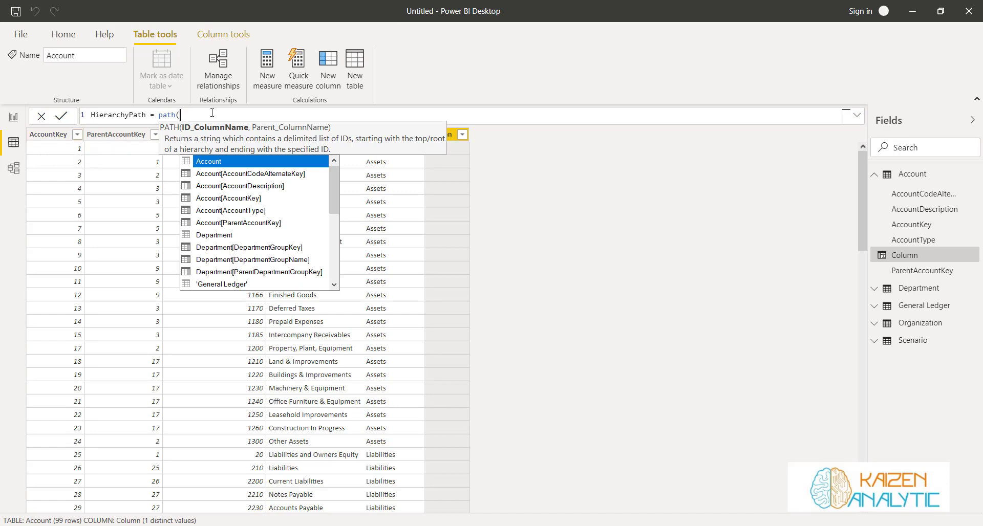
text(key)
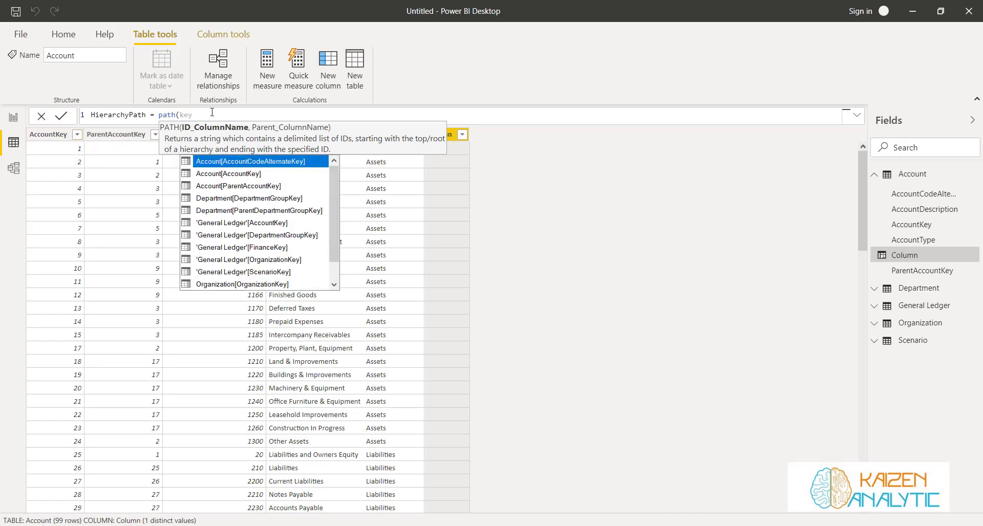
click(221, 177)
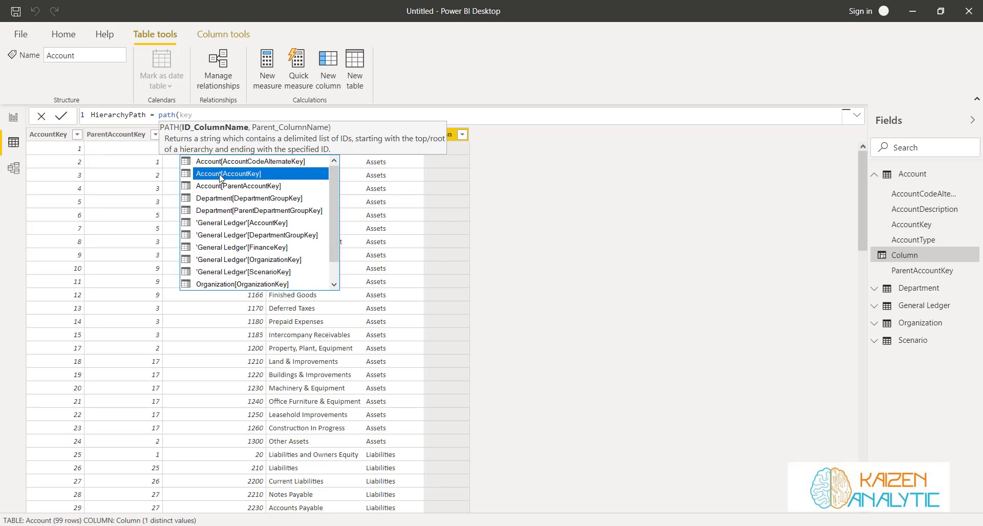
double_click(221, 175)
text(,)
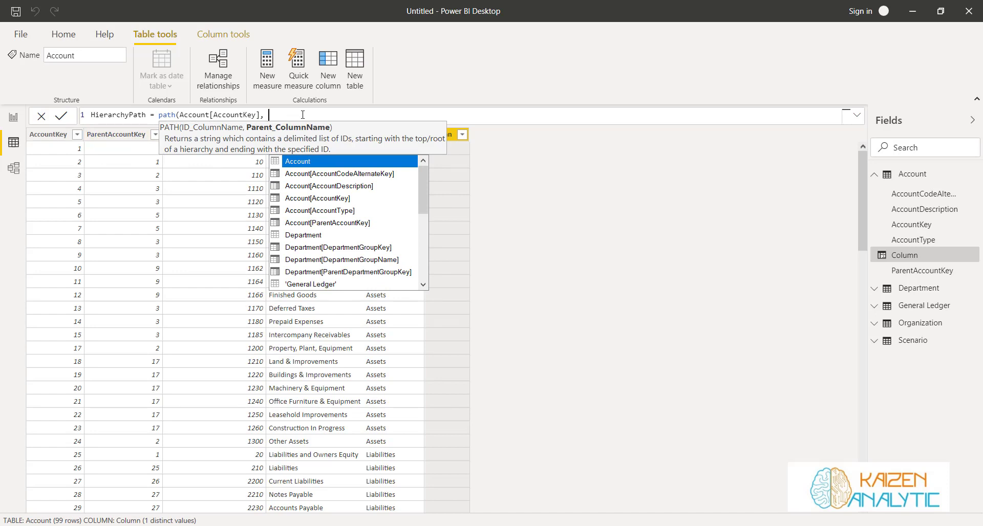
text(parent)
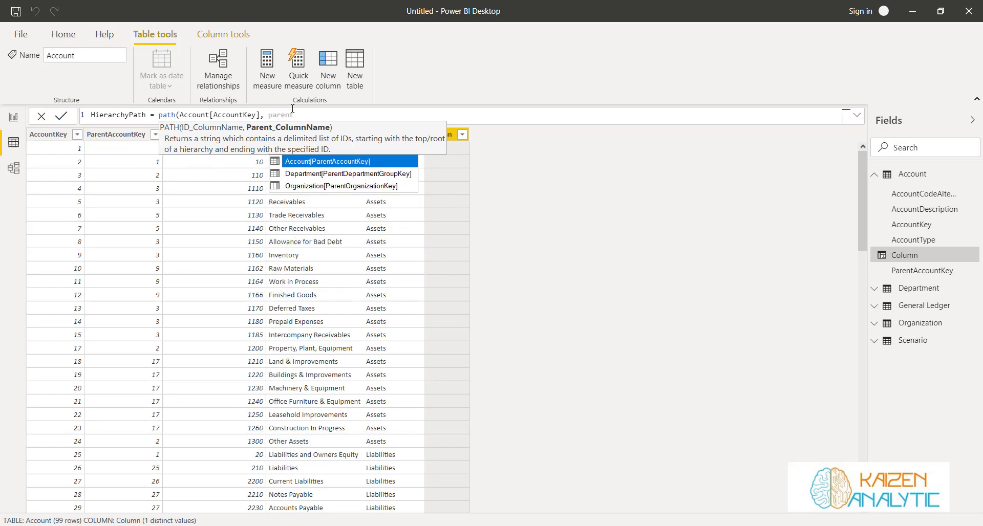
click(288, 160)
text())
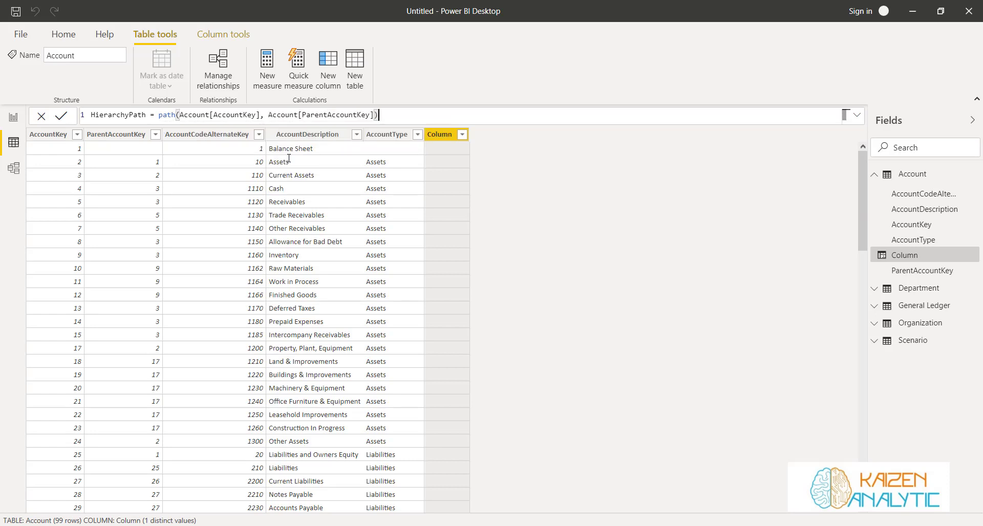
click(63, 121)
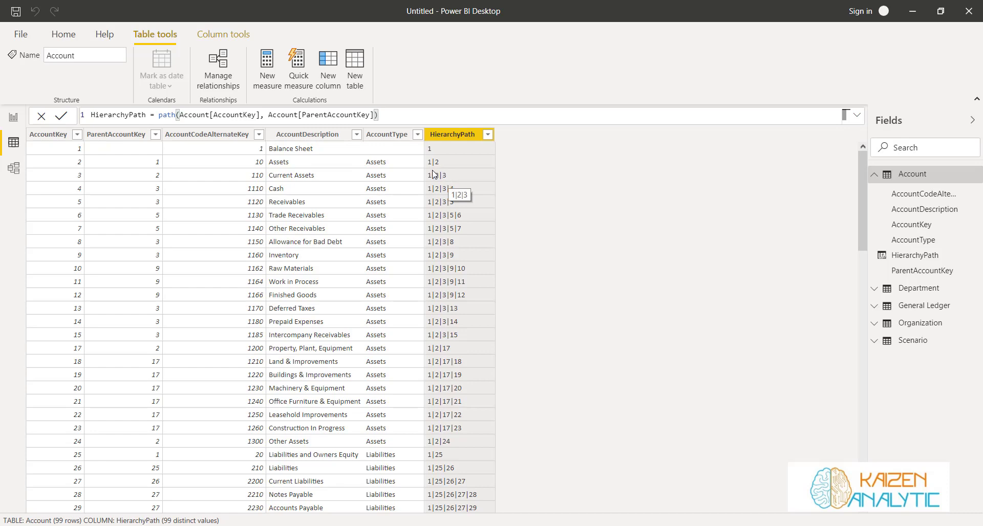
Review the HierarchyPath values, and start another calculated column in the Account table named HierarchyDepth using the PATHLENGTH function
scroll(495, 279, down, 1)
scroll(495, 279, down, 6)
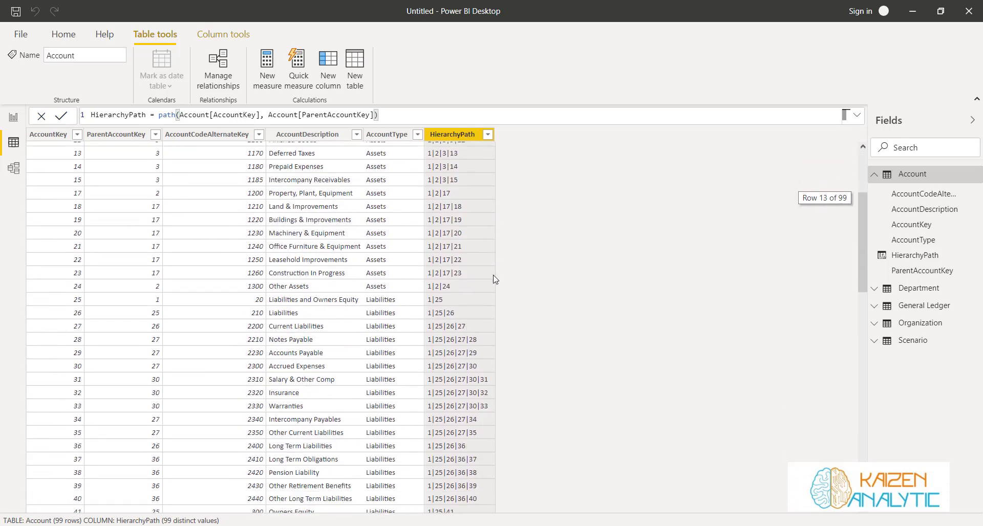
scroll(495, 279, down, 2)
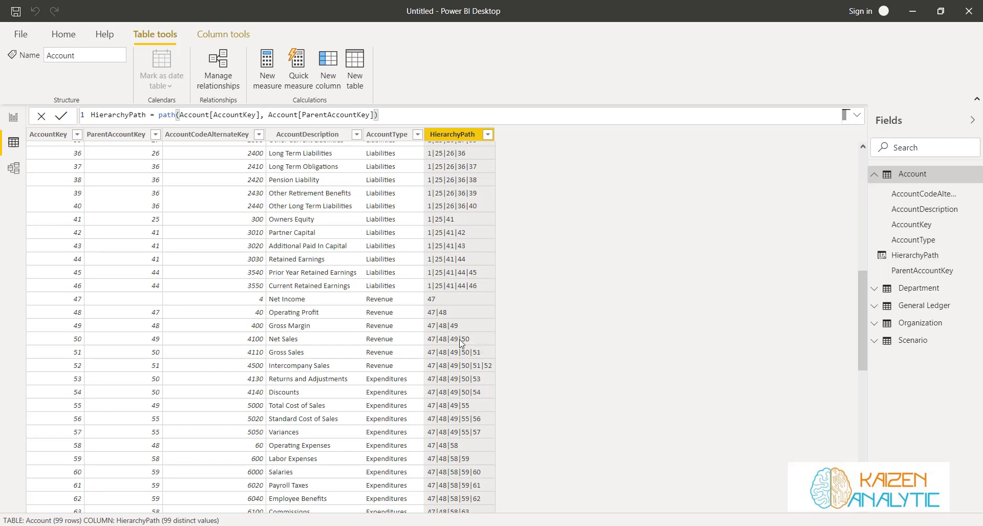
scroll(525, 353, up, 12)
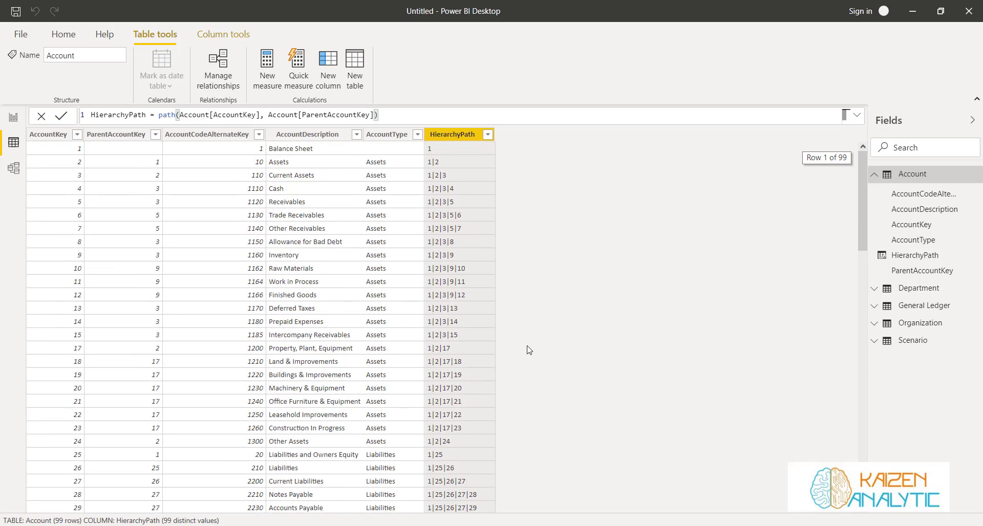
click(329, 70)
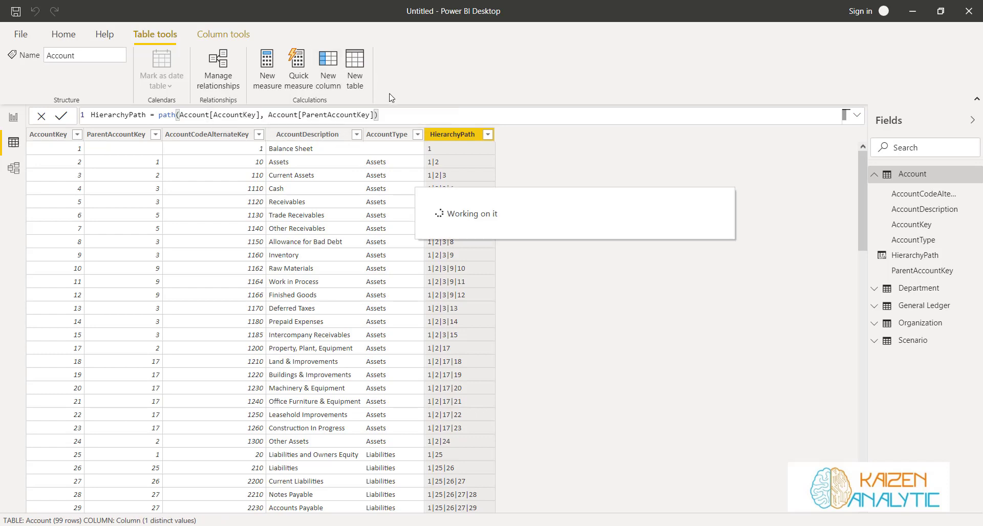
key(ctrl+a)
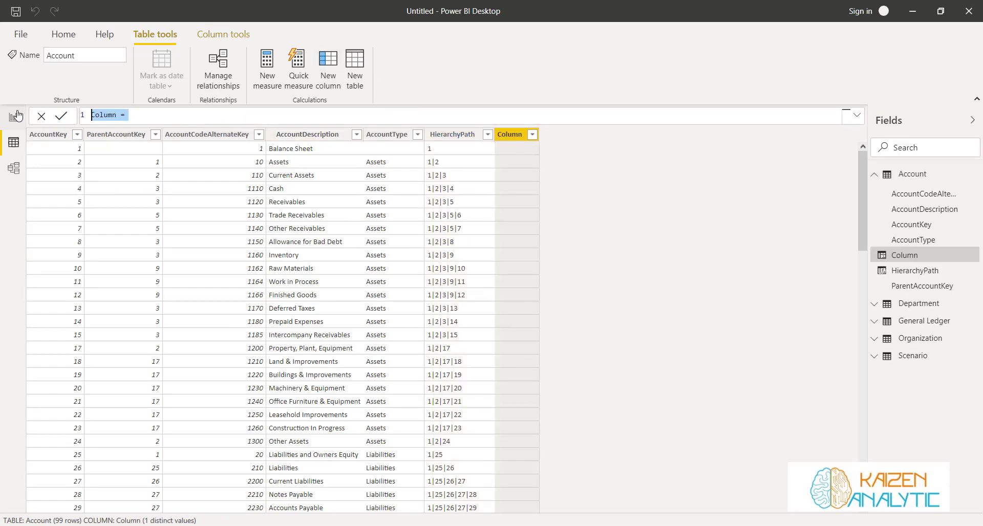
text(HierarchyDe)
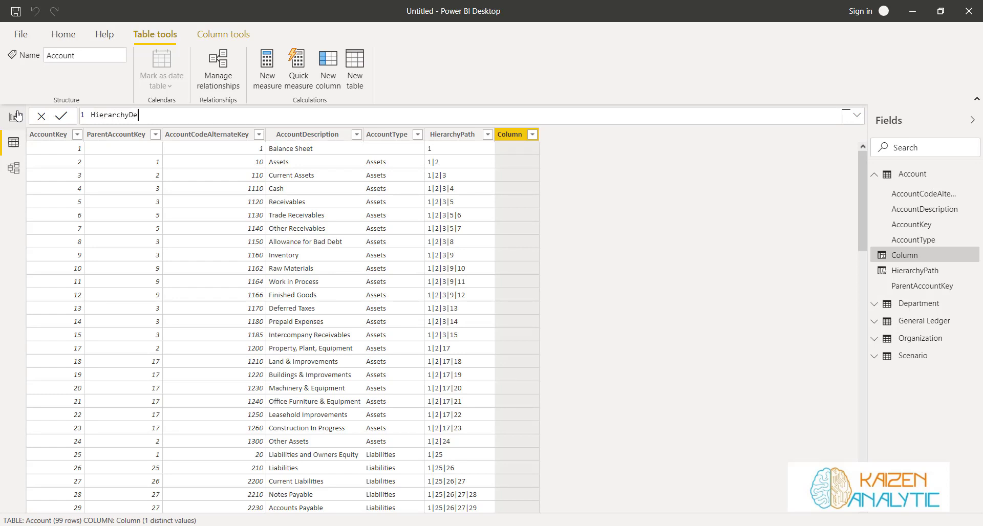
text(pth = Path)
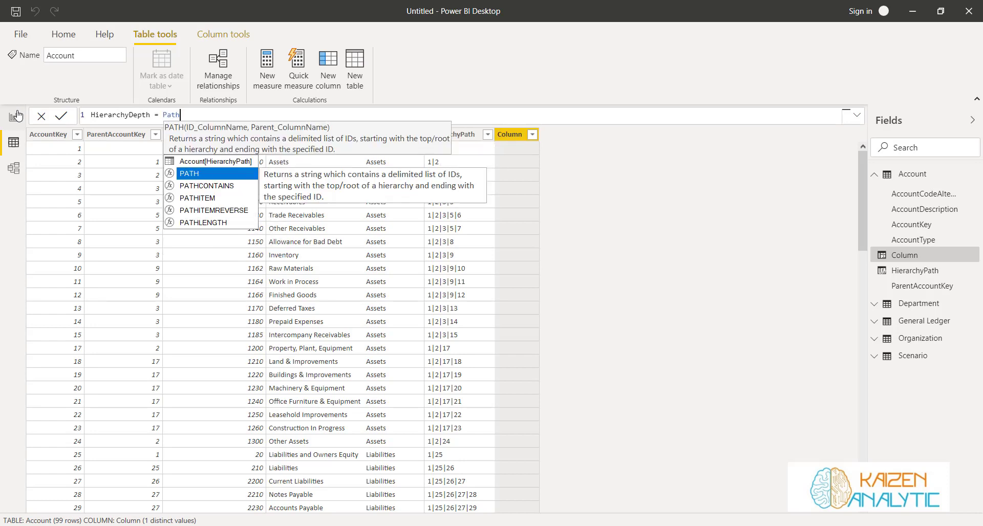
key(Down)
key(Down)
key(Down)
key(Down)
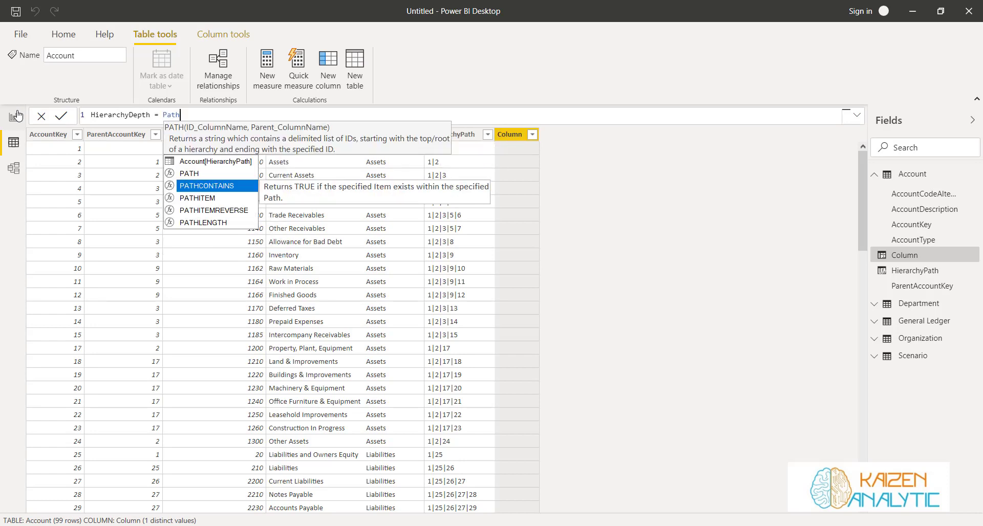
key(Tab)
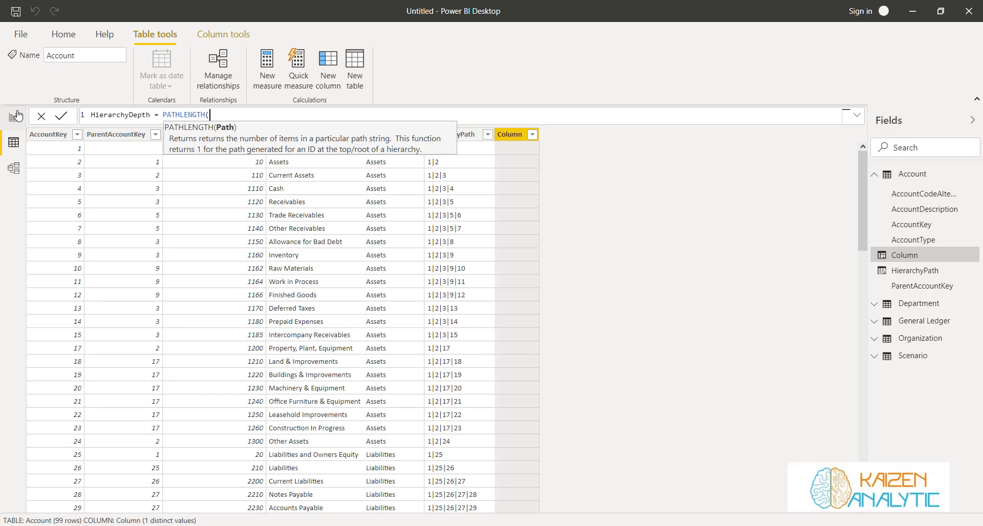
Complete the HierarchyDepth formula with Account[HierarchyPath] as its path, commit it and check the column's list of distinct values
text(path)
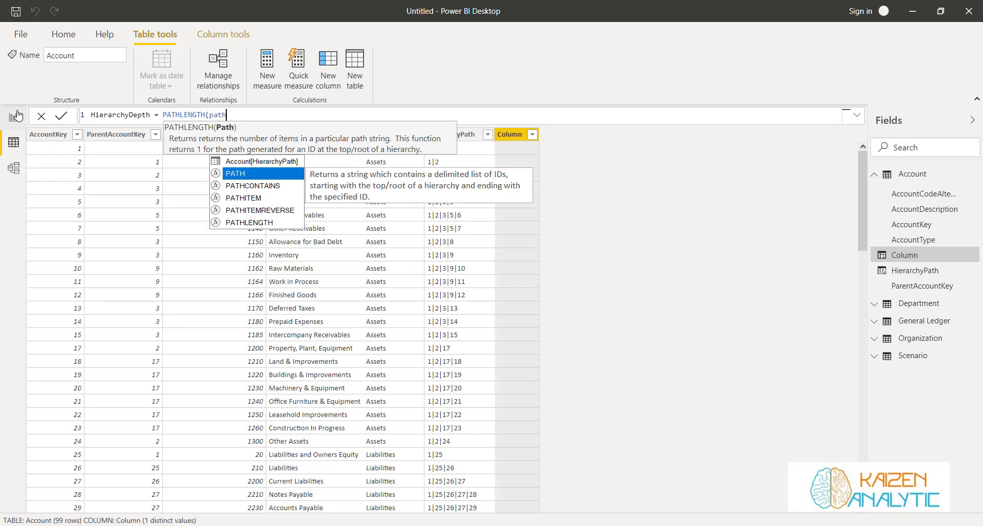
key(Up)
key(Tab)
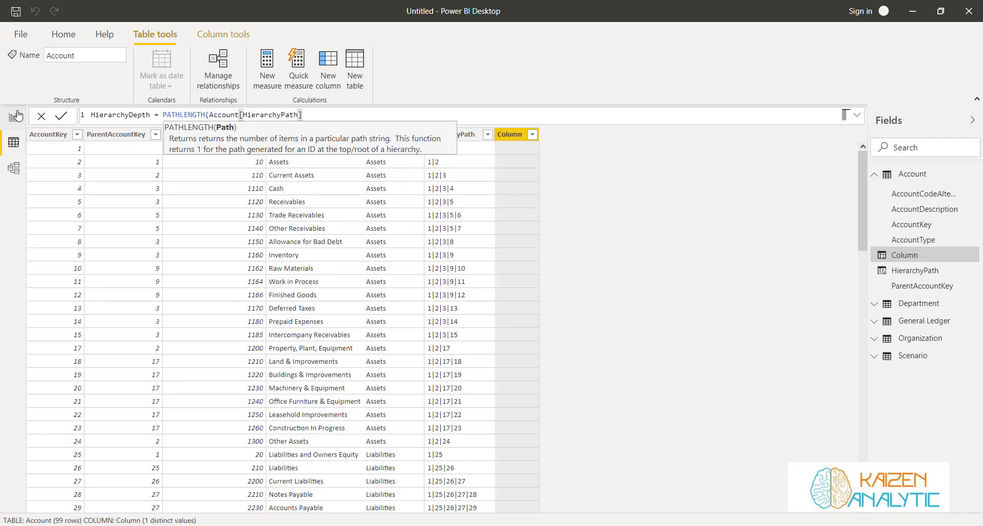
text())
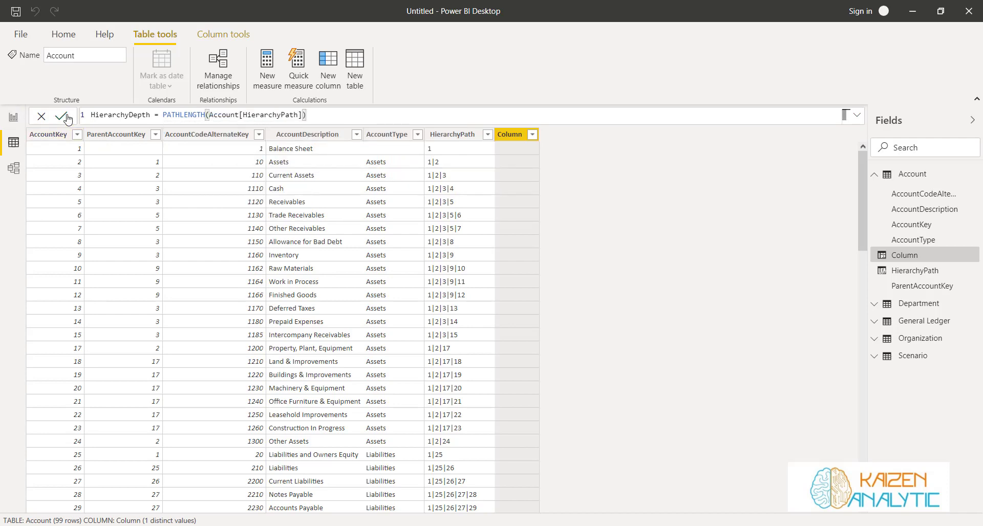
key(Return)
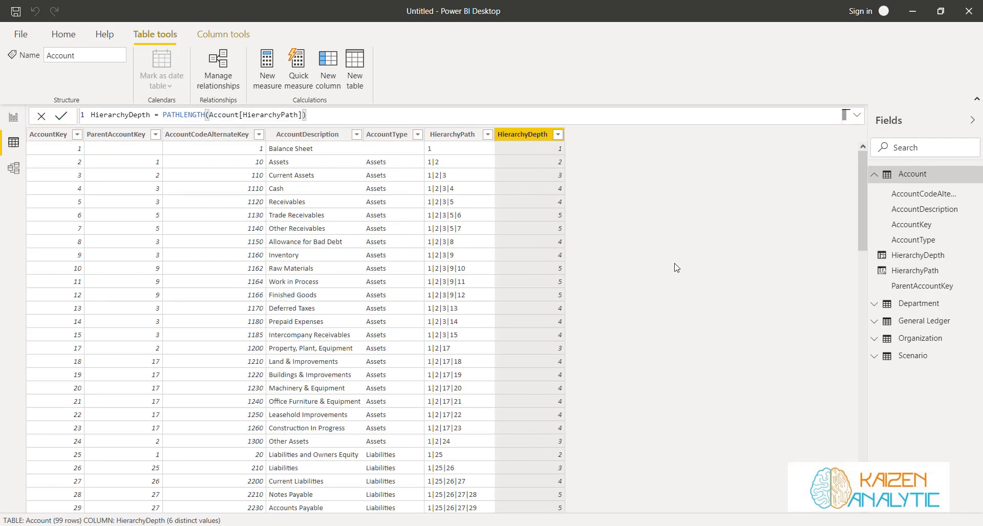
click(557, 134)
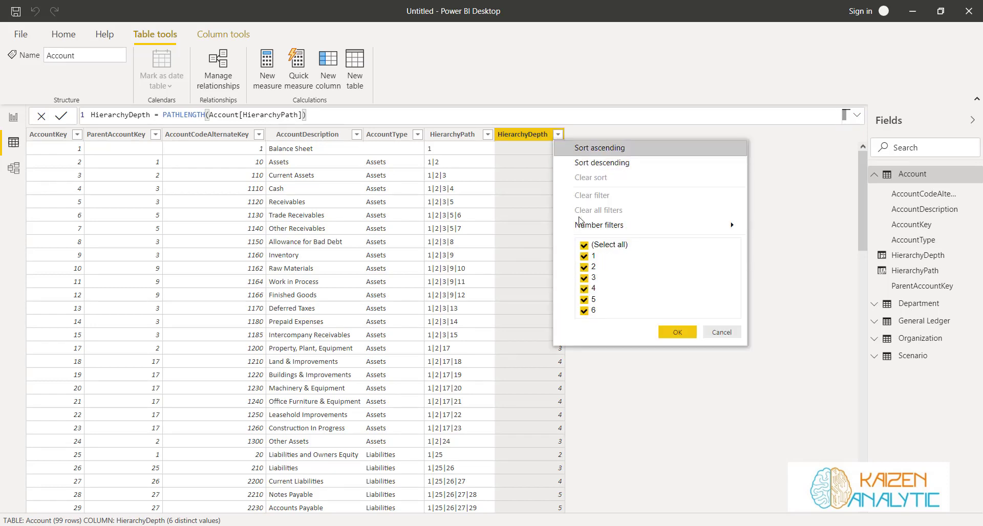
click(575, 133)
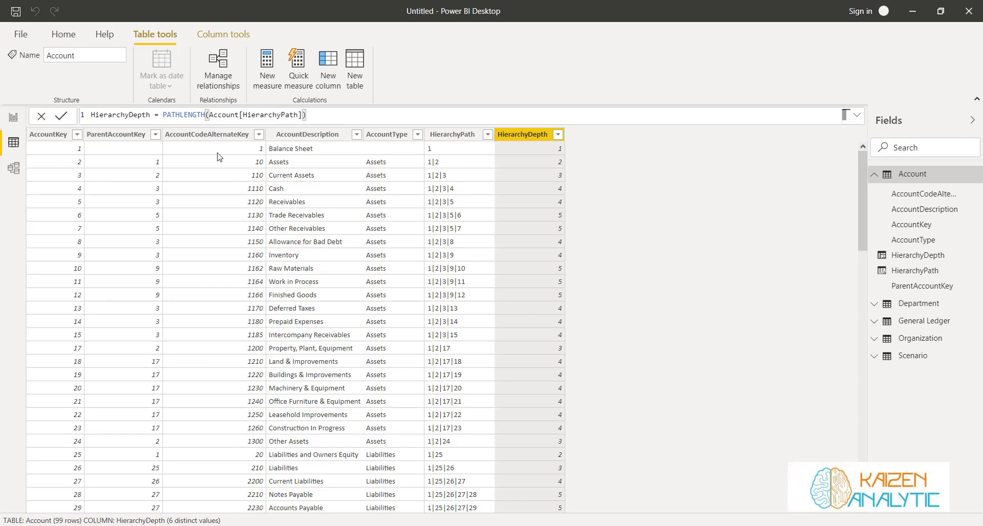
Add a calculated column to the Account table and begin its formula with the name Level1
click(330, 63)
drag(129, 115, 84, 112)
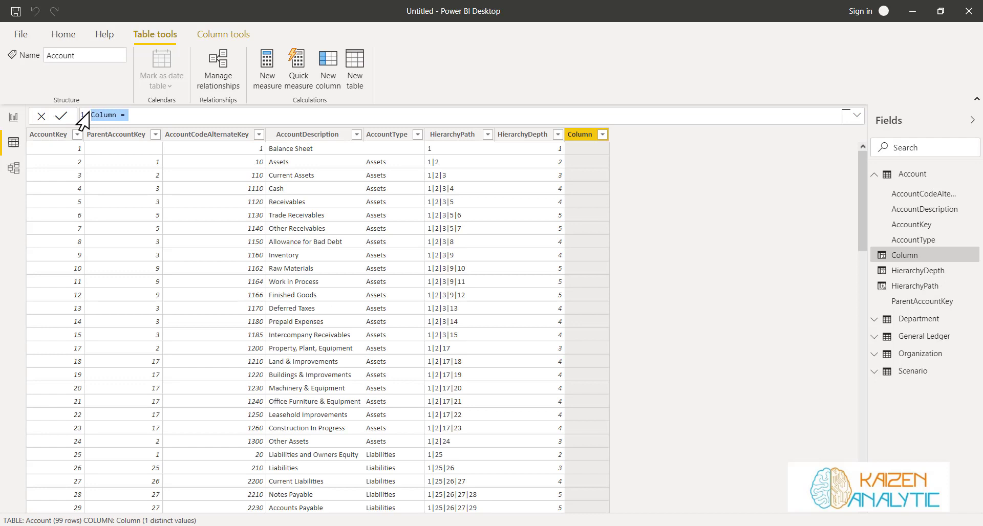
text(Level1 = Loock)
key(BackSpace)
key(BackSpace)
key(BackSpace)
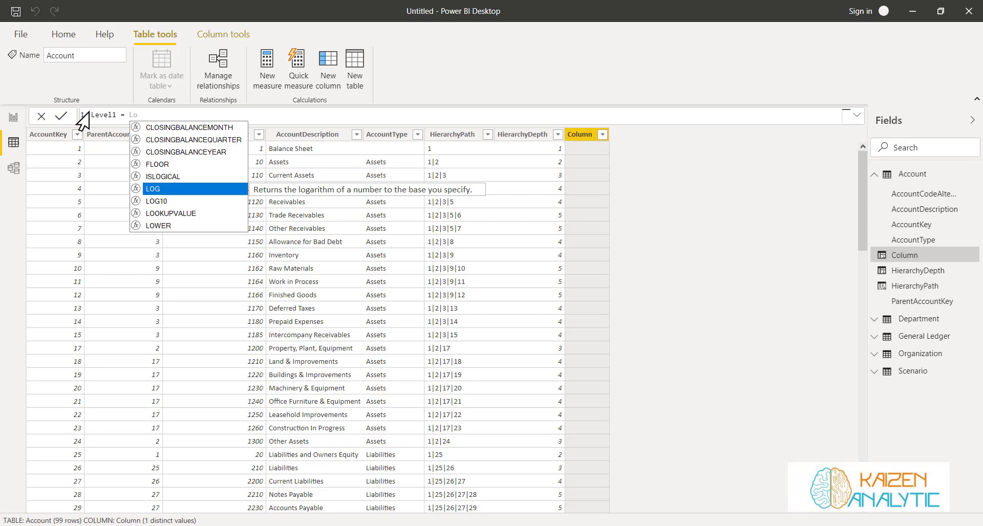
key(Down)
key(Tab)
key(BackSpace)
key(BackSpace)
key(BackSpace)
key(BackSpace)
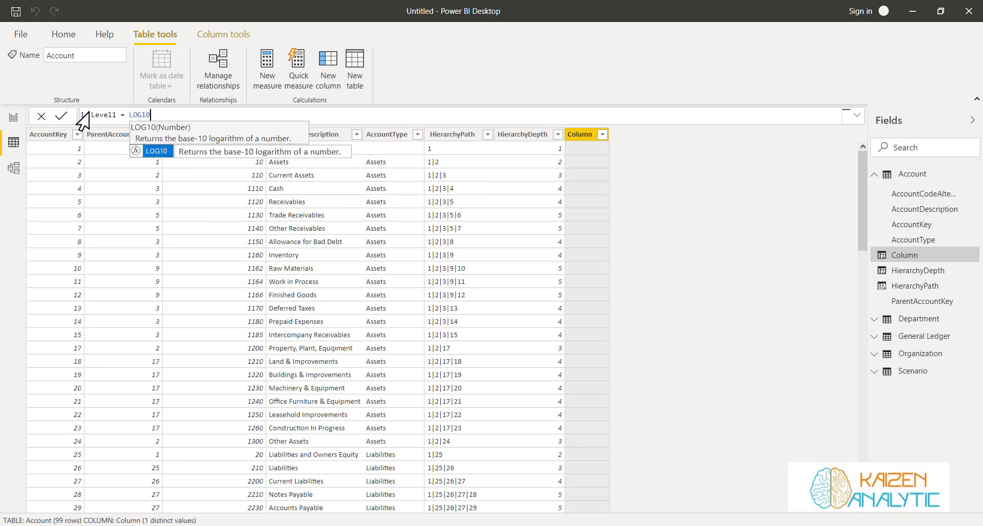
Use the LOOKUPVALUE function in the Level1 formula, with Account[AccountDescription] on its own line as the result column
key(Down)
key(Down)
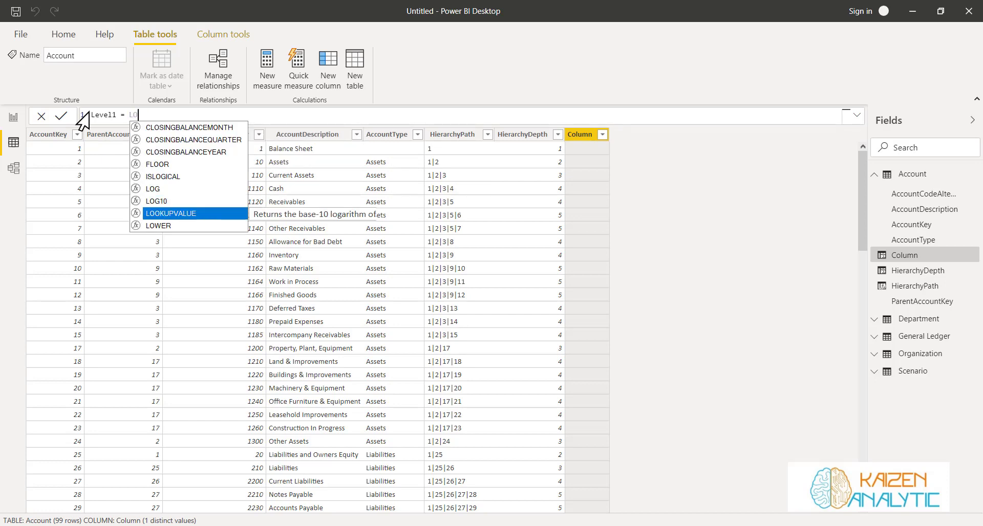
key(Tab)
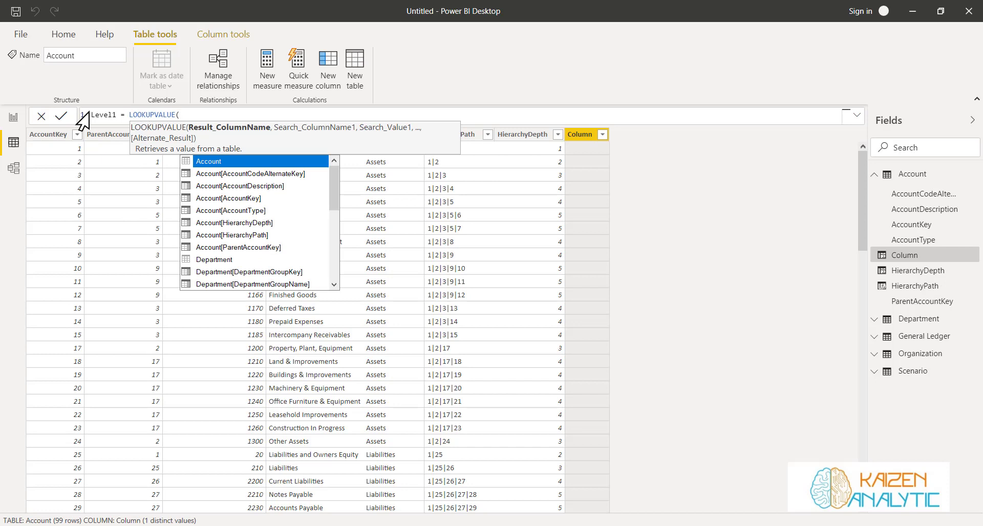
key(shift+Return)
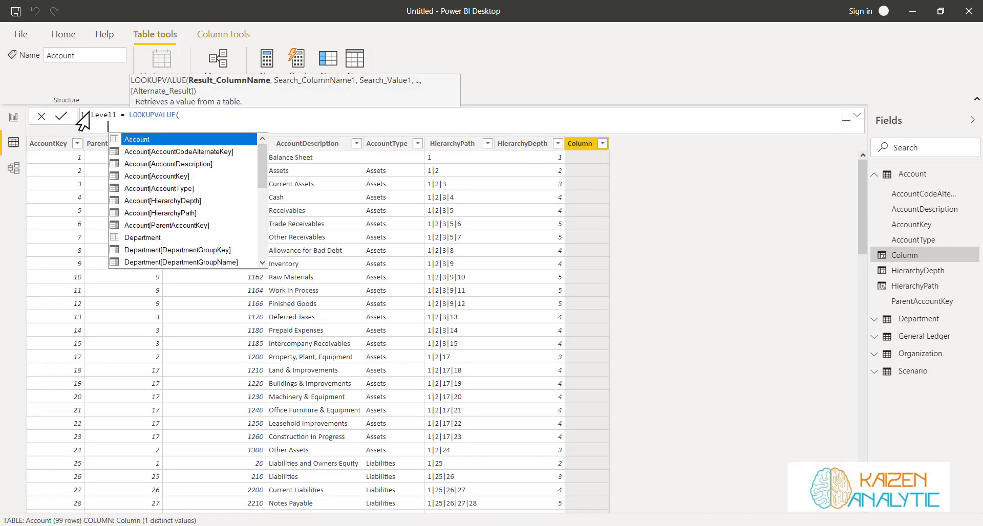
text(Account)
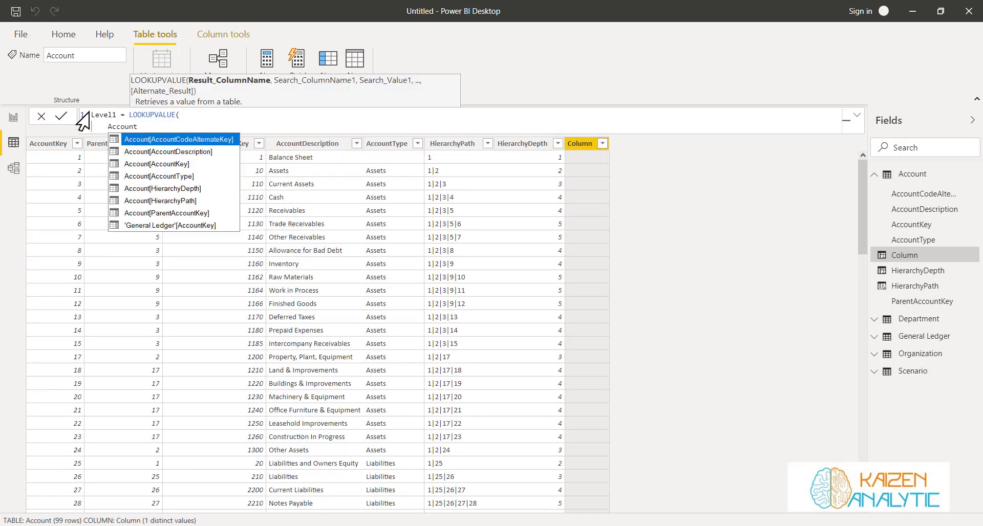
key(Down)
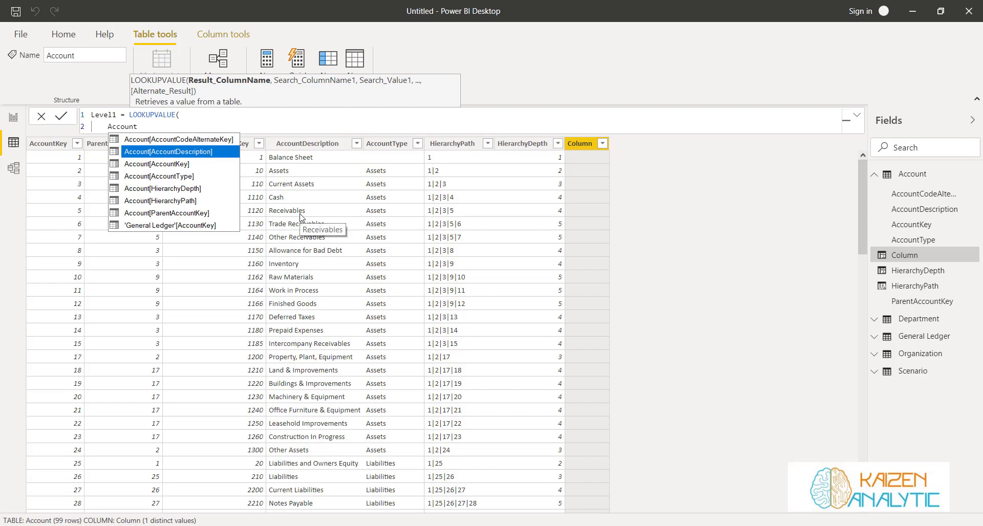
click(203, 152)
text(,)
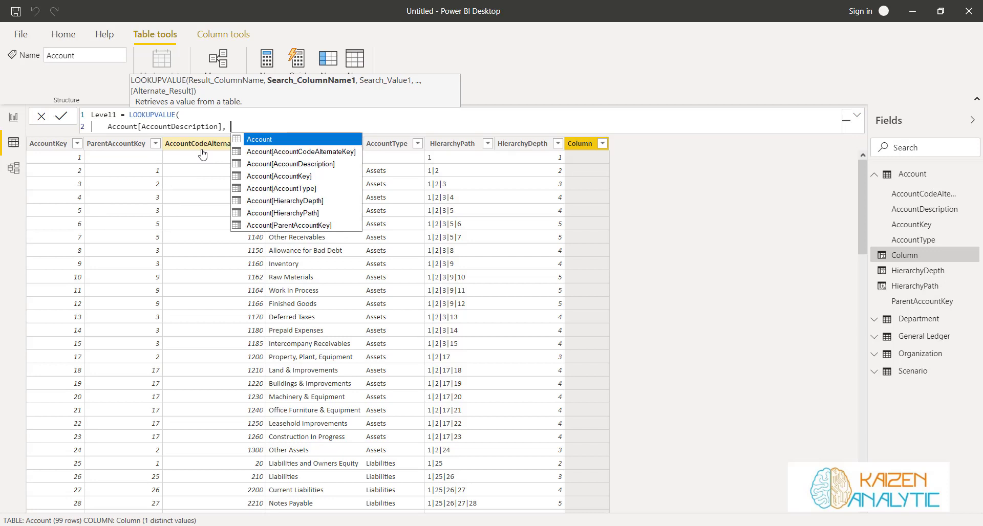
Add Account[AccountKey] on a new line as the search column of the LOOKUPVALUE function
key(shift+Return)
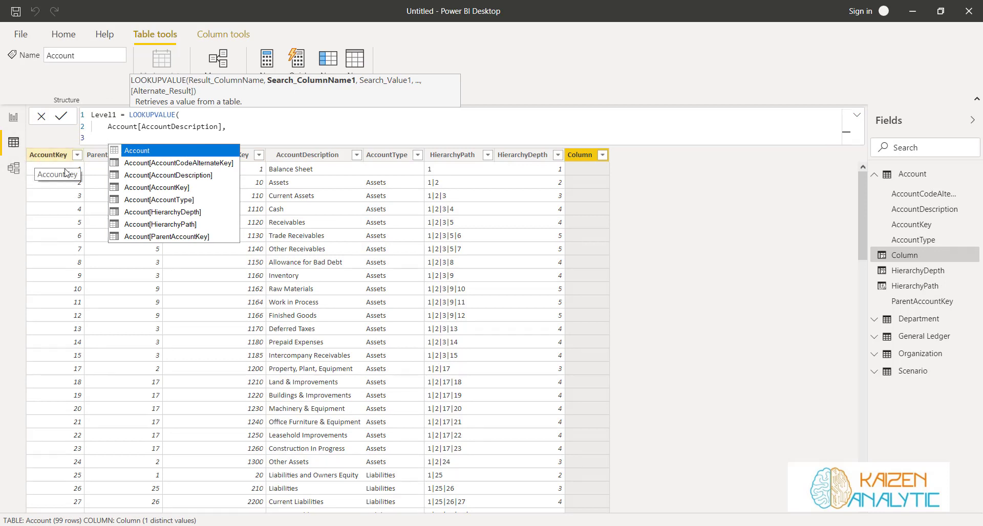
click(167, 188)
text(,)
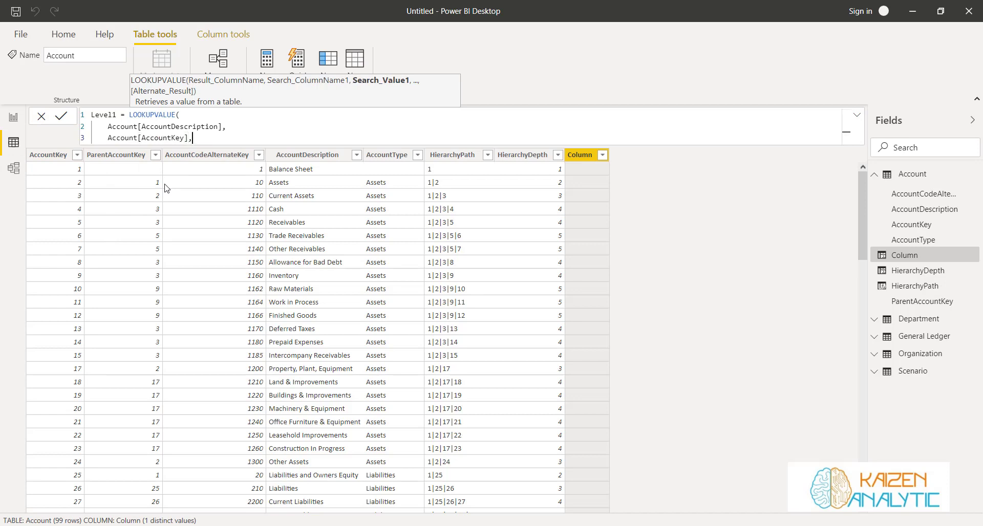
key(shift+Return)
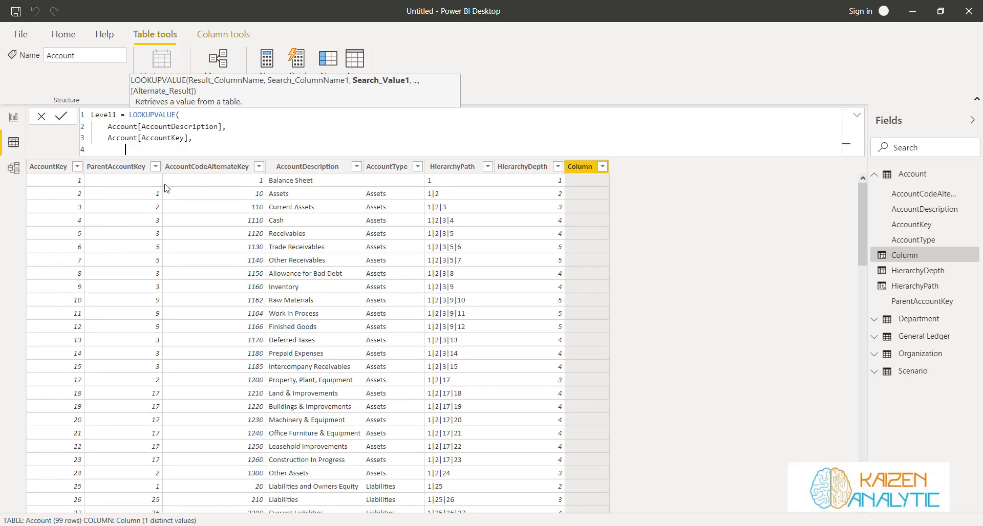
Enter PATHITEM(Account[HierarchyPath], 1, INTEGER) as the search value, close the LOOKUPVALUE function and commit the Level1 formula
text(path)
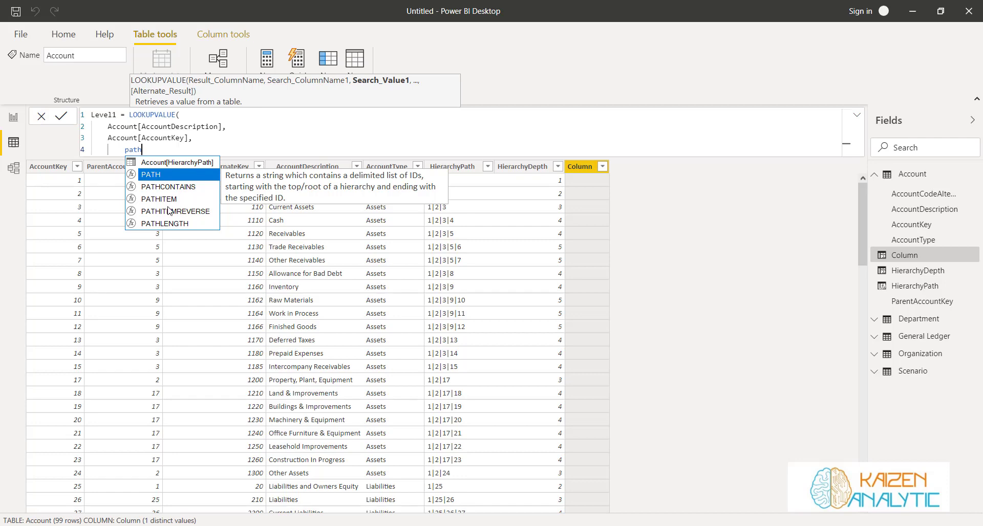
click(169, 203)
double_click(169, 203)
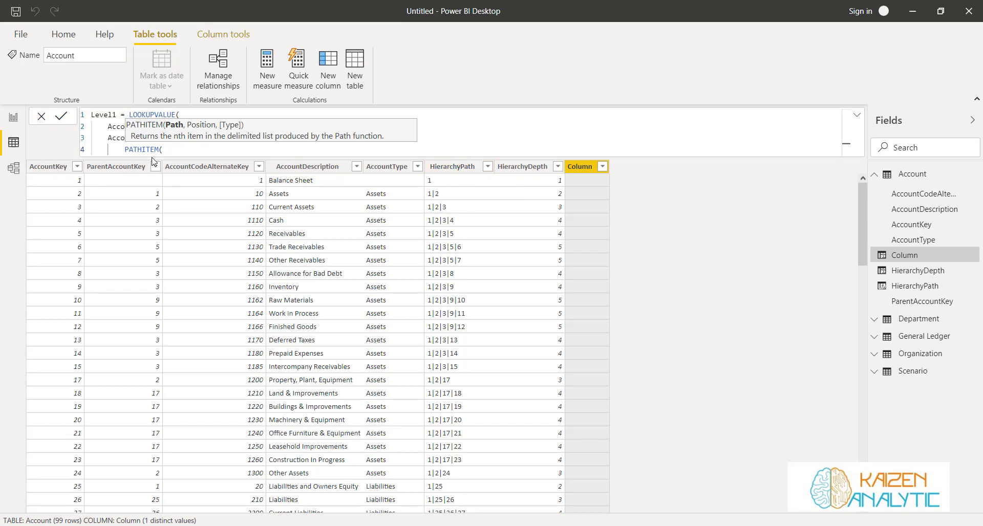
text(path)
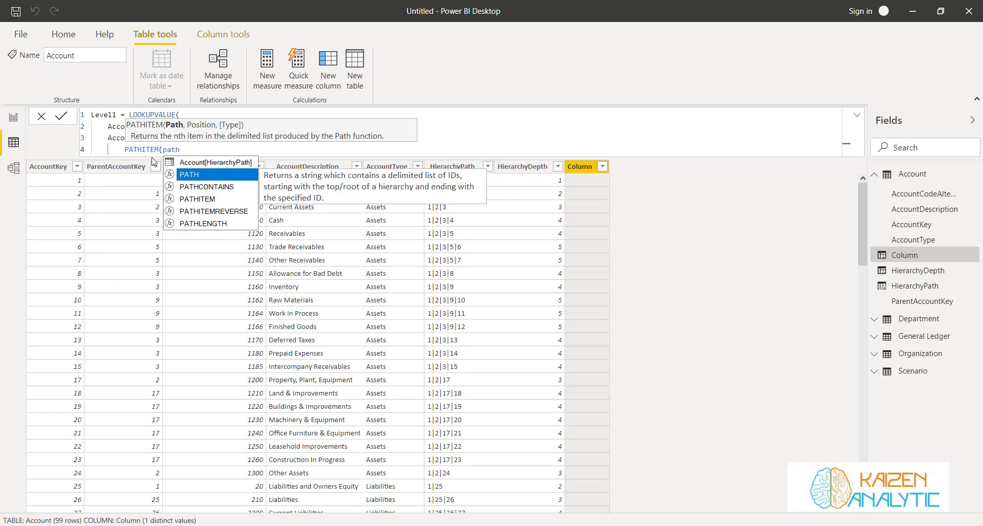
click(209, 163)
click(209, 162)
text(, )
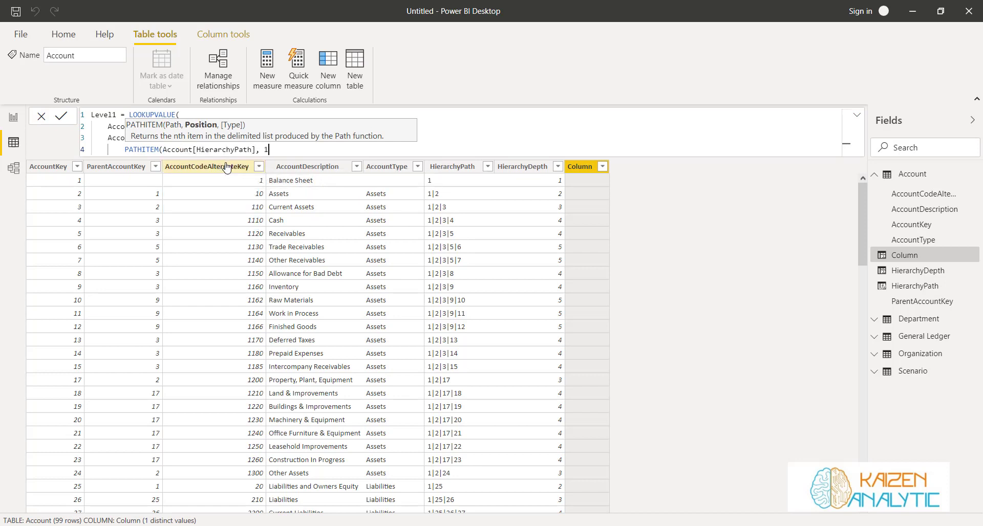
text(1,)
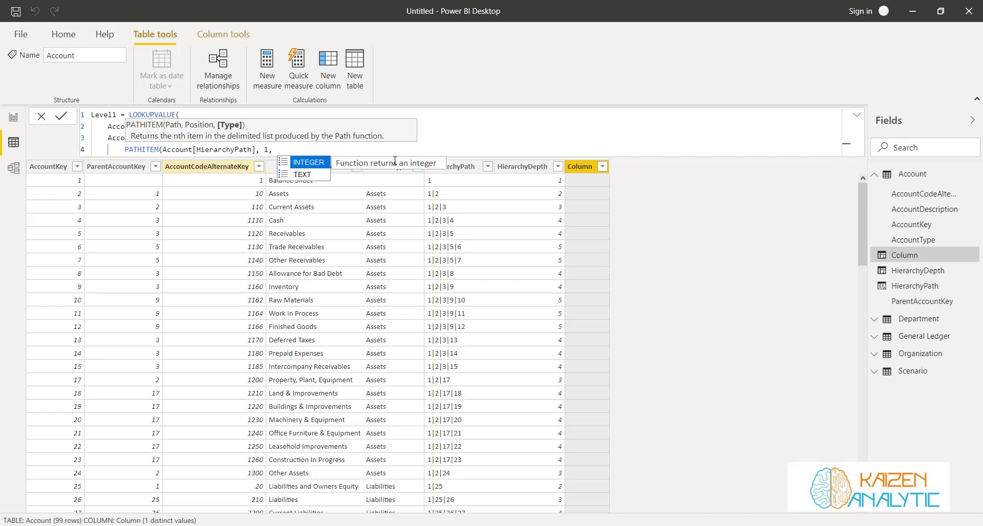
click(311, 165)
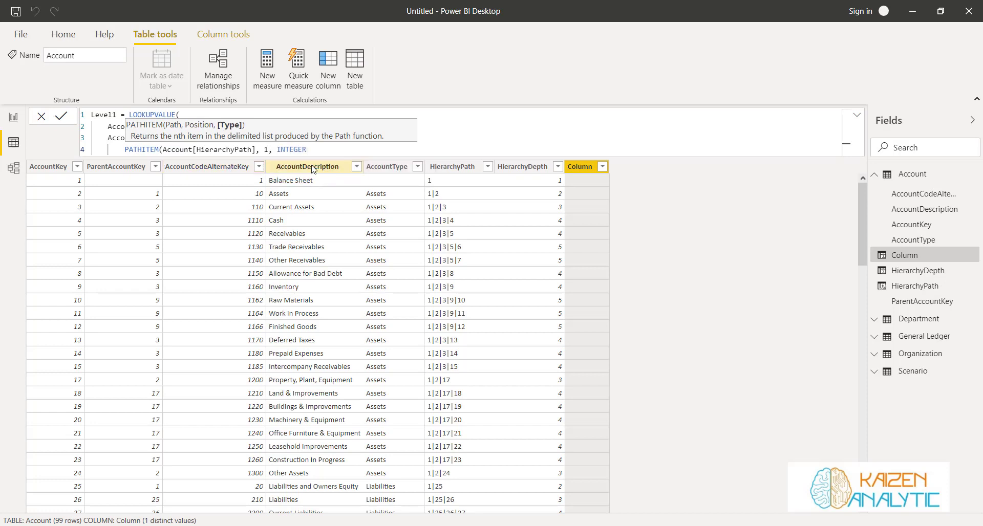
text())
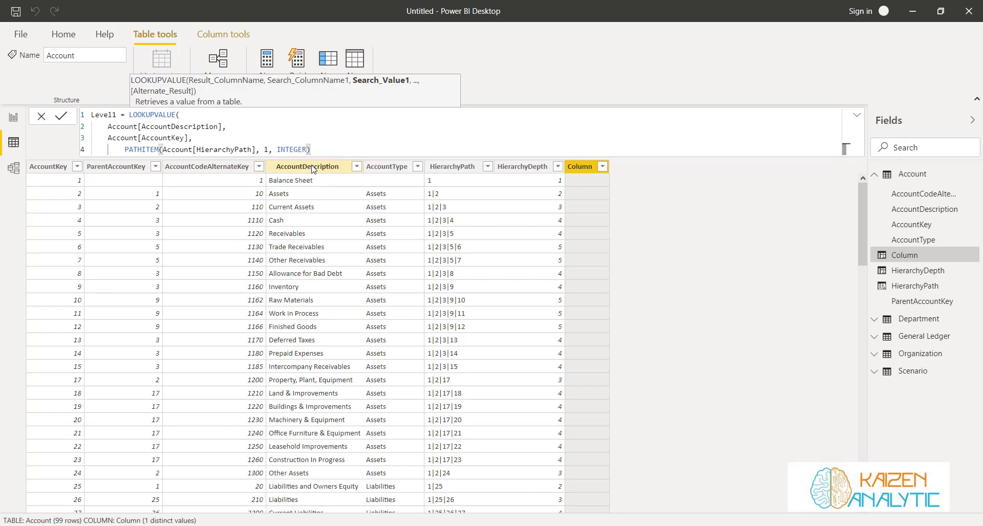
text())
click(62, 117)
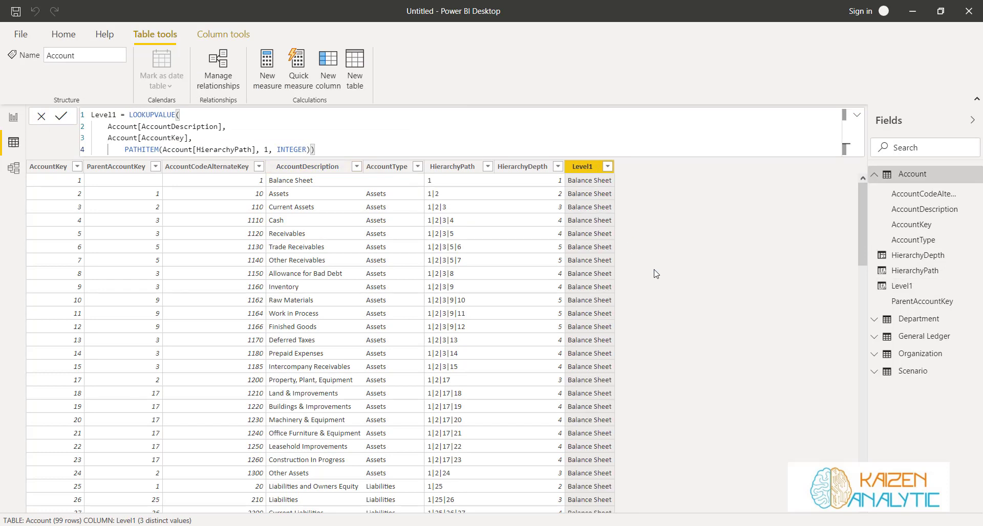
Check the Level1 values down the table, and copy the whole Level1 formula into a new calculated column of the Account table
scroll(621, 323, down, 14)
scroll(621, 324, down, 7)
scroll(620, 323, up, 20)
drag(336, 150, 92, 115)
key(ctrl+c)
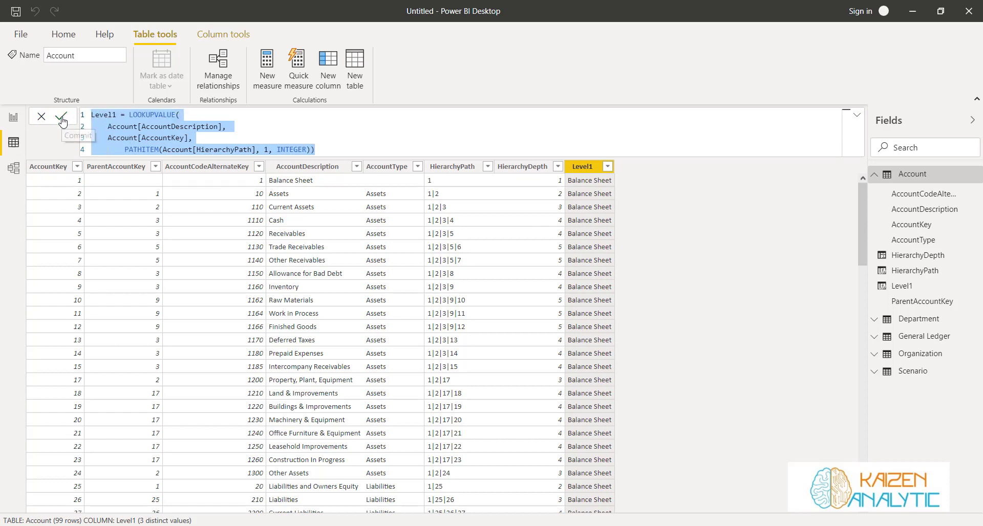
shift+click(109, 128)
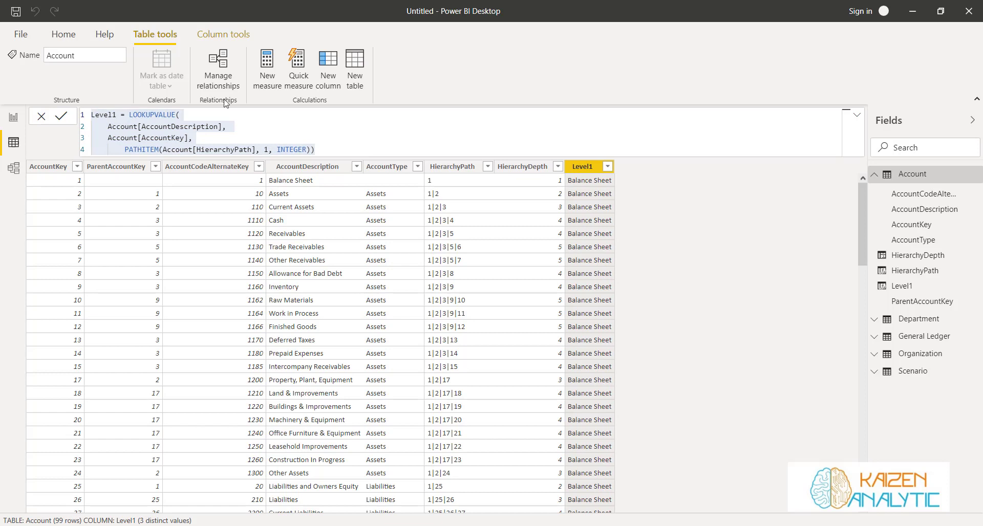
click(340, 64)
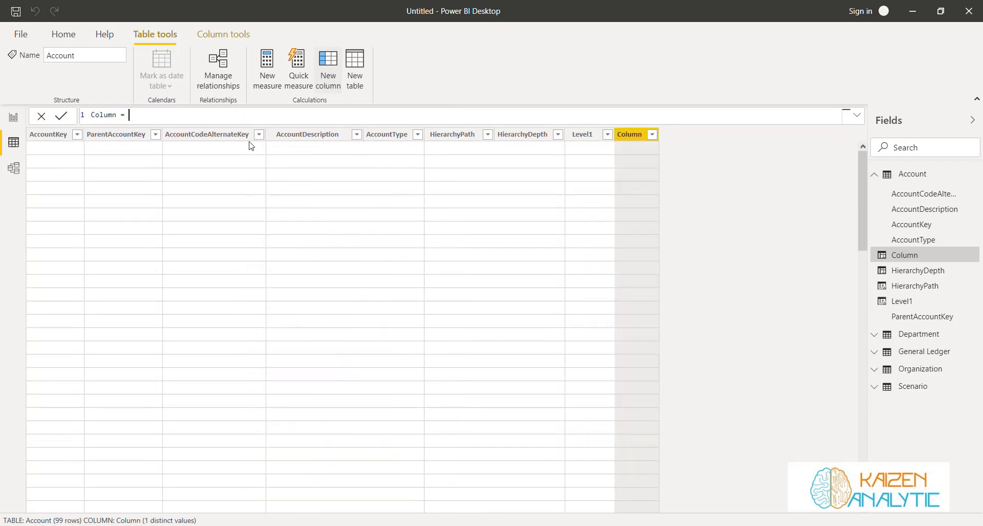
drag(129, 115, 90, 115)
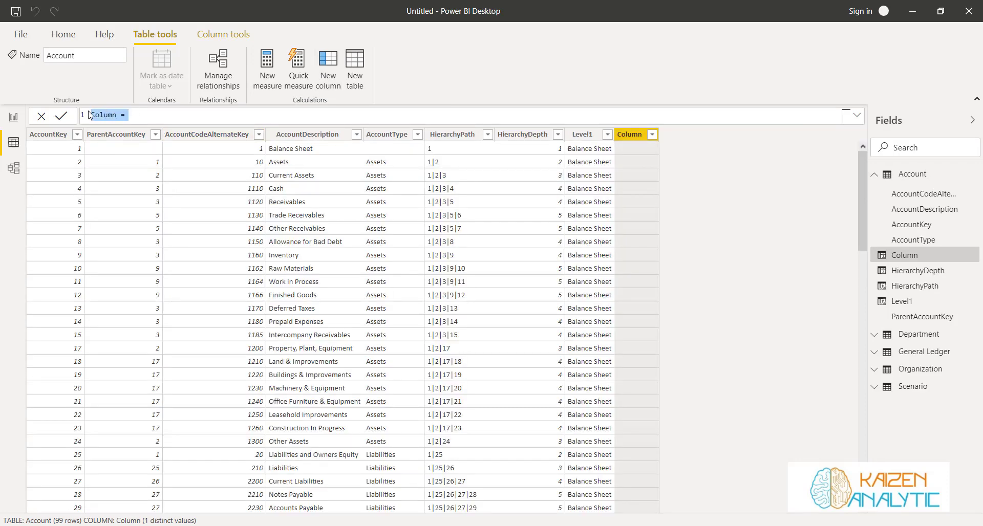
key(ctrl+v)
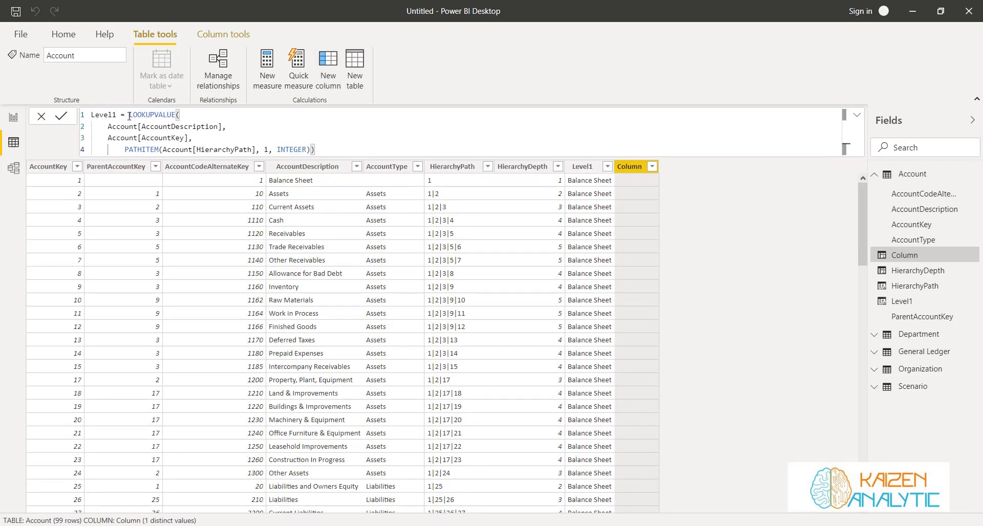
Rename the copied formula to Level2, move its LOOKUPVALUE function to an indented new line and commit it
double_click(116, 115)
text(Level2)
click(128, 116)
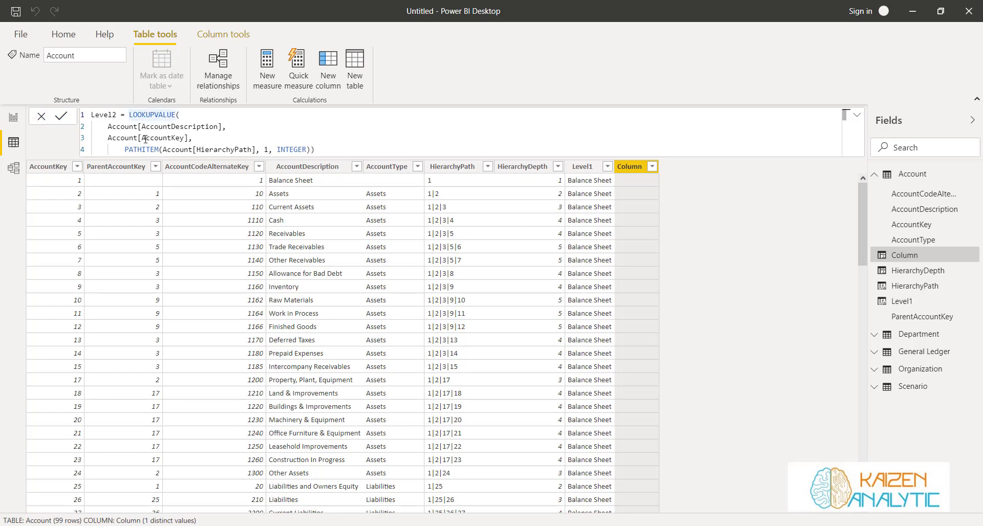
key(shift+Return)
key(Tab)
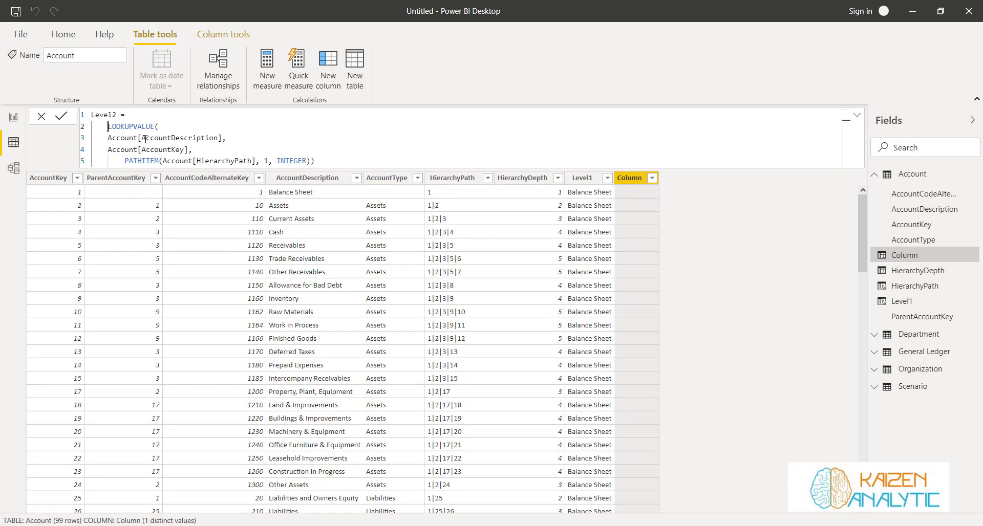
key(Return)
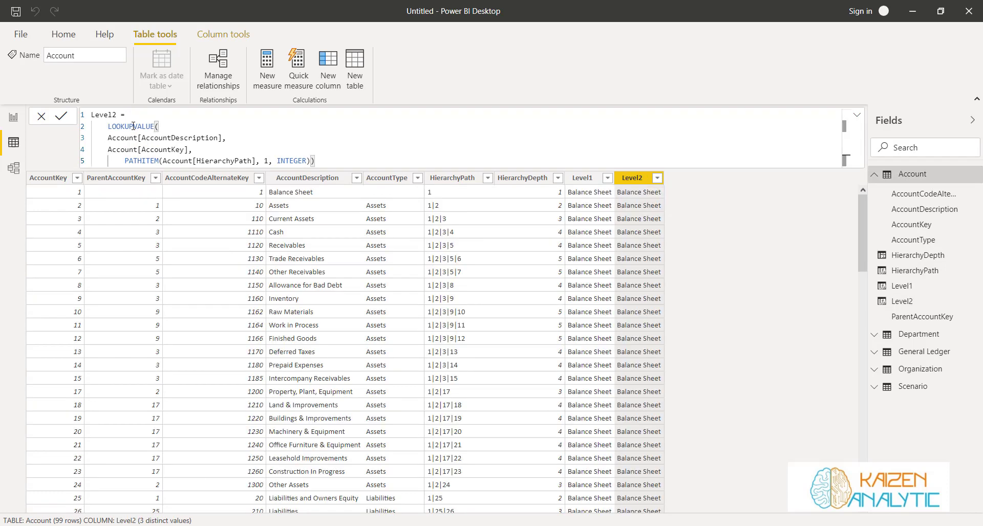
Wrap the Level2 lookup in an IF function with the condition Account[HierarchyPath]>=2, keeping LOOKUPVALUE on a separate line
double_click(110, 128)
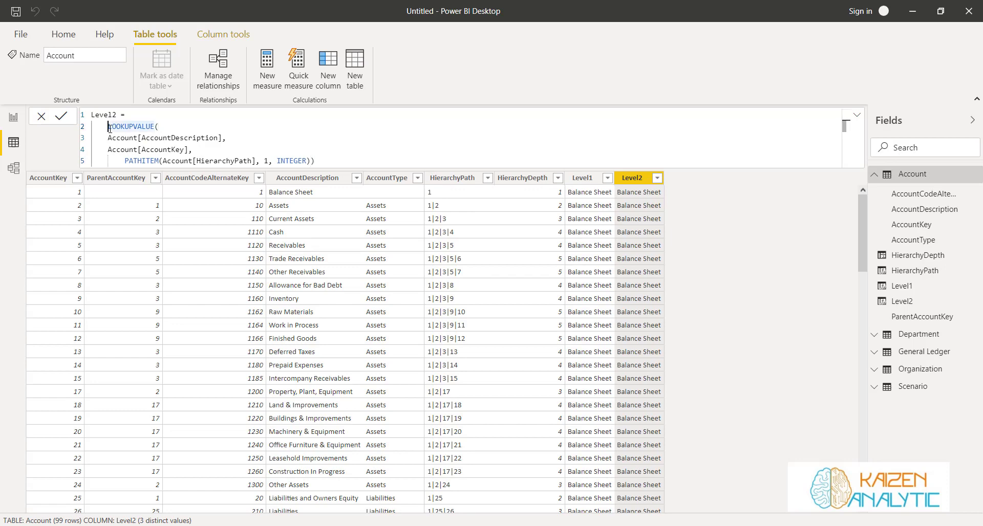
text(IF()
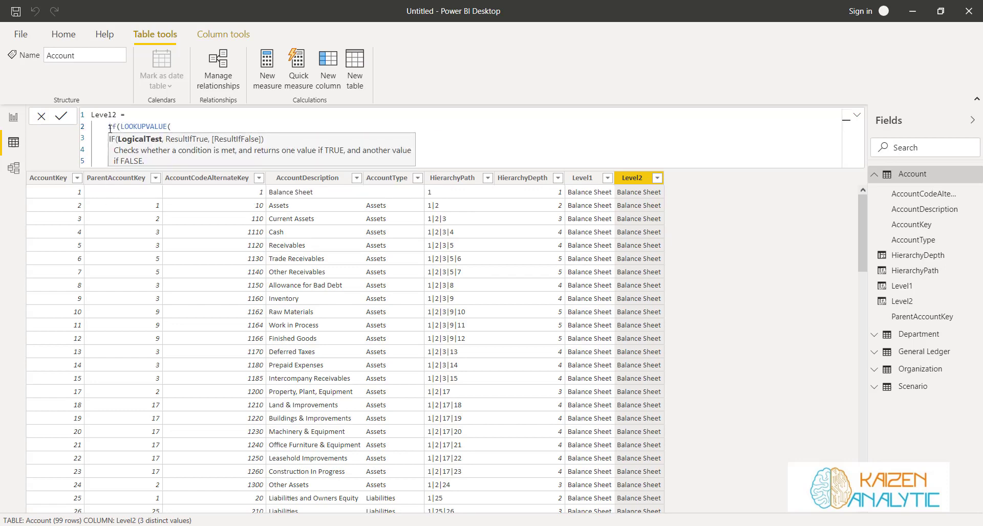
key(shift+Return)
key(Up)
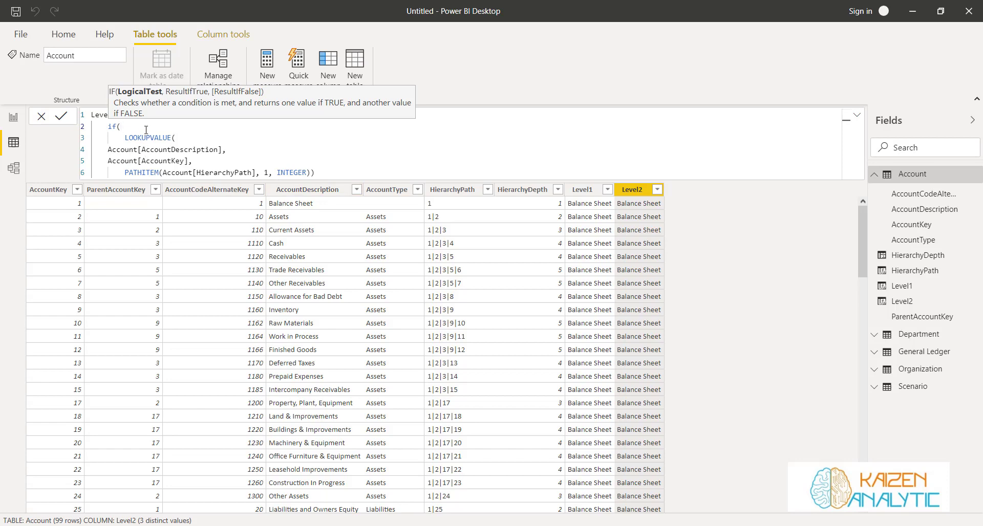
text(Path)
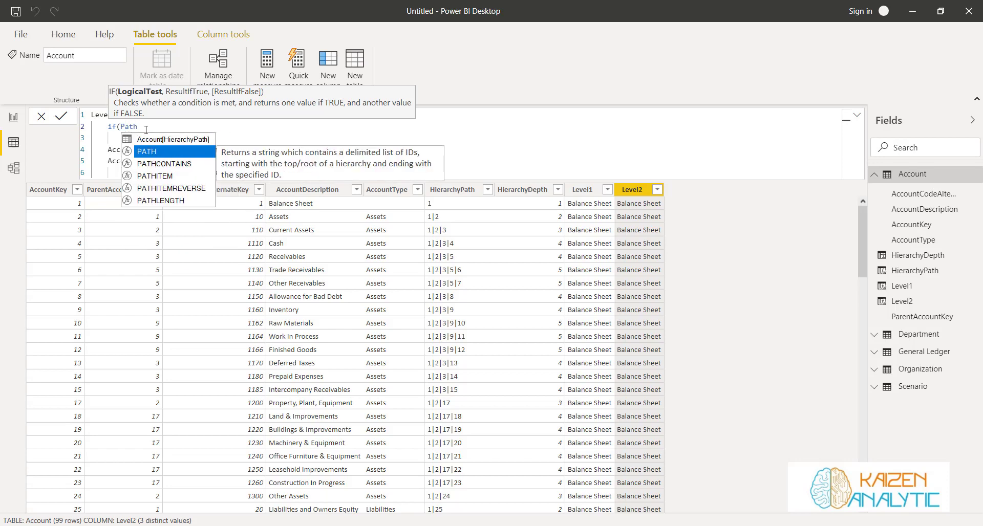
click(165, 139)
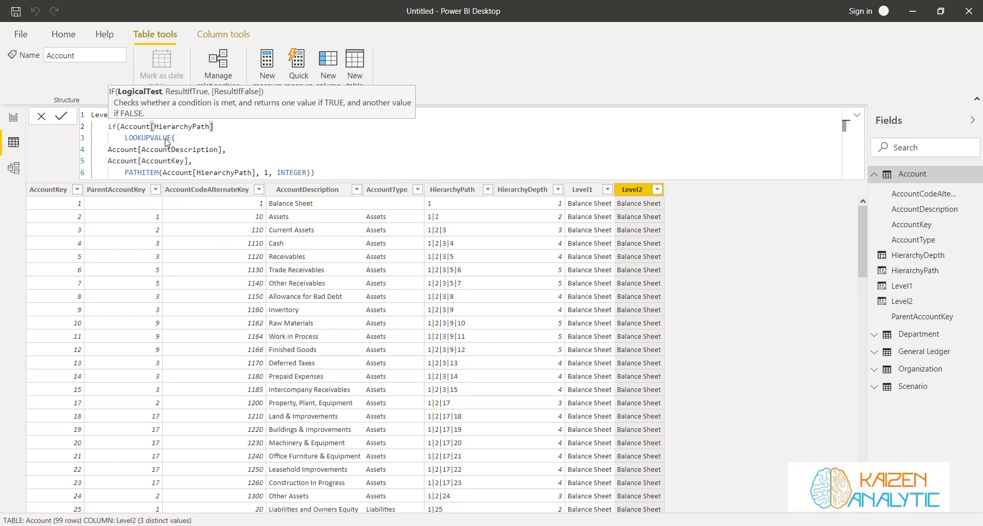
text(>=2,)
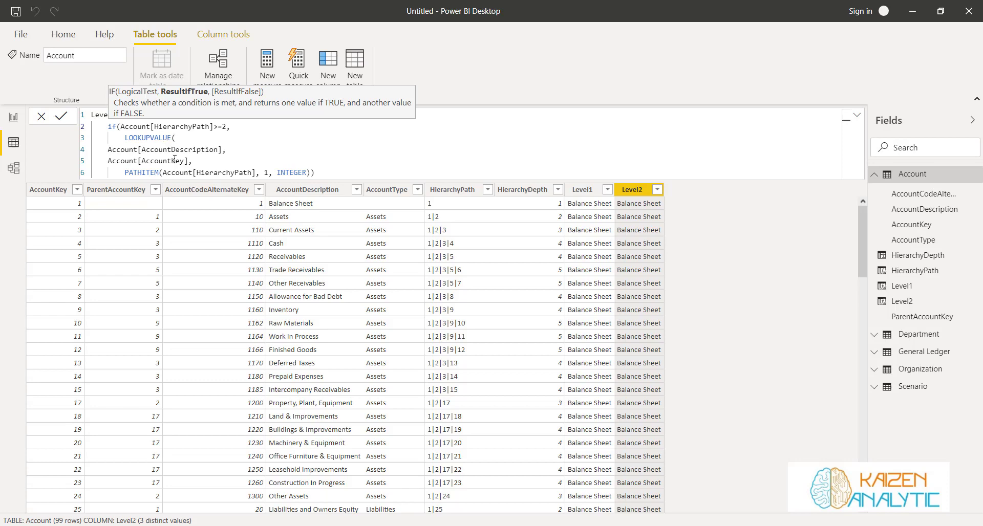
Complete the IF function with Account[Level1] as its false result on a new line, and select the LOOKUPVALUE block
click(318, 174)
text(,)
key(shift+Return)
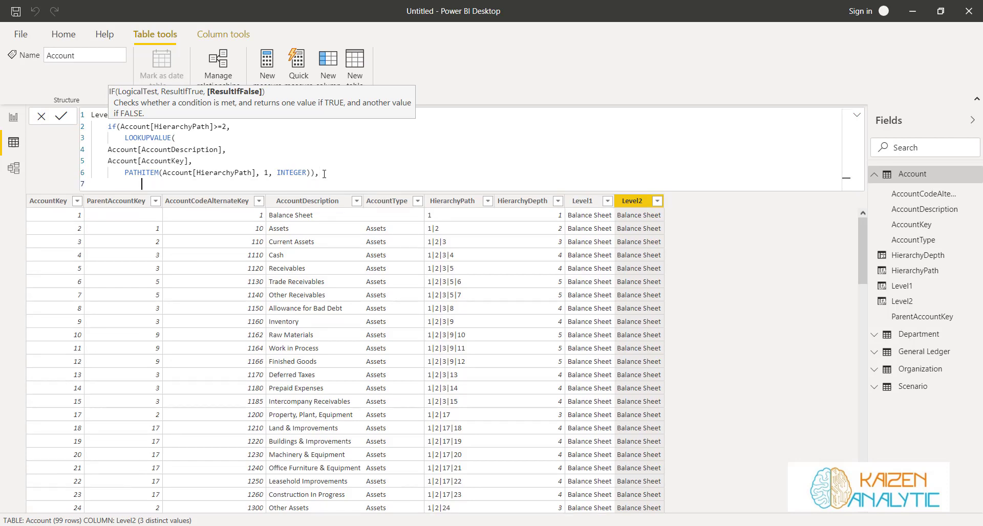
text(leve)
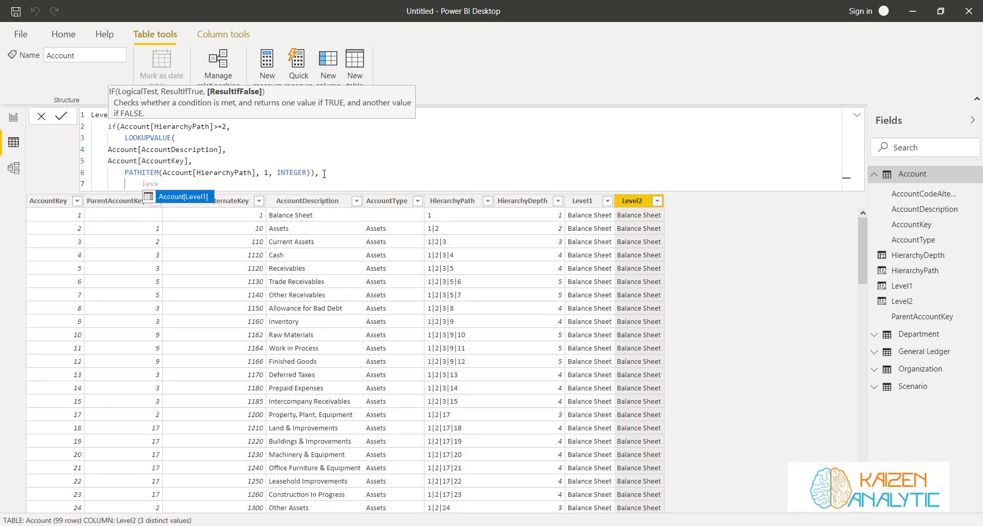
key(Tab)
text())
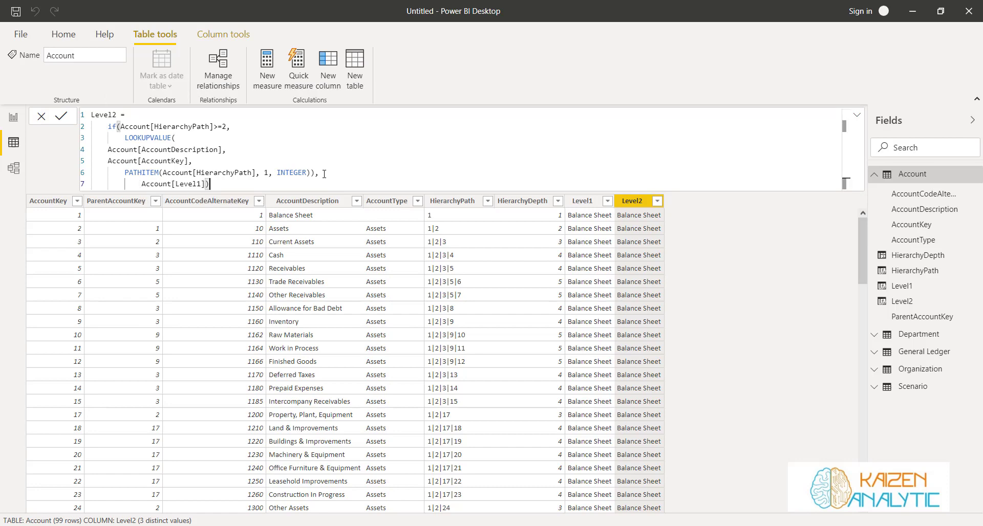
click(95, 126)
drag(126, 140, 321, 174)
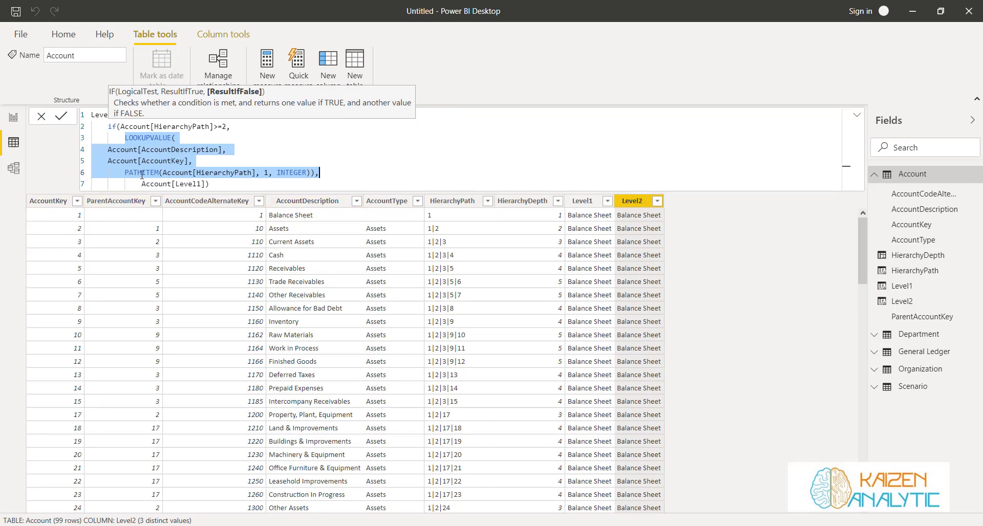
Set the PATHITEM position in the Level2 formula to 2 and select its LOOKUPVALUE block
click(265, 172)
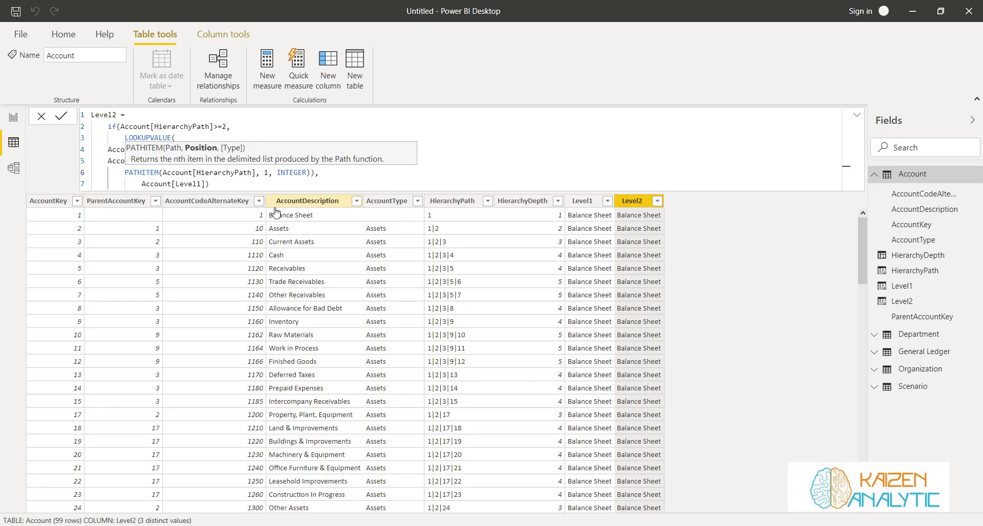
key(Delete)
text(2)
click(220, 127)
text(=)
drag(315, 172, 121, 138)
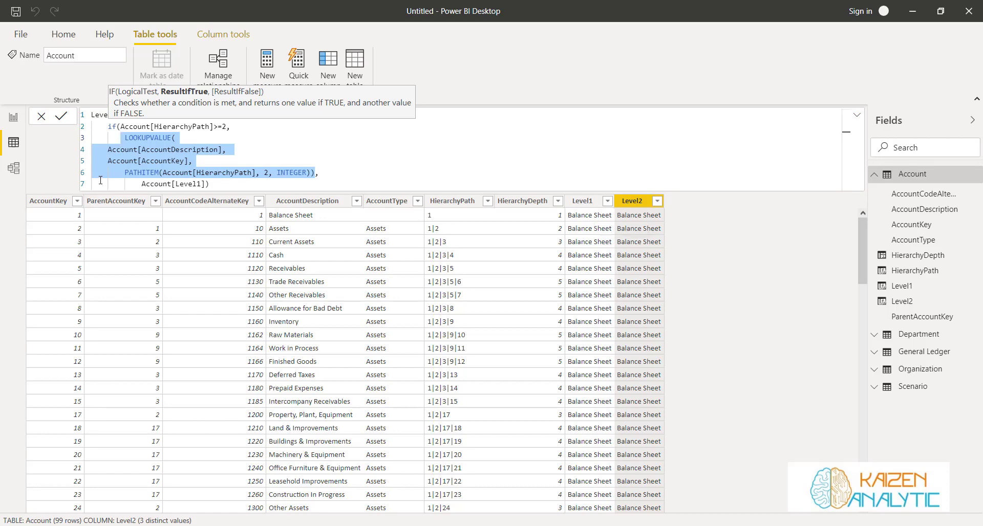
Replace the Level2 formula with the formatted version whose IF condition is Account[HierarchyDepth] >= 2, and commit it
key(ctrl+a)
key(ctrl+v)
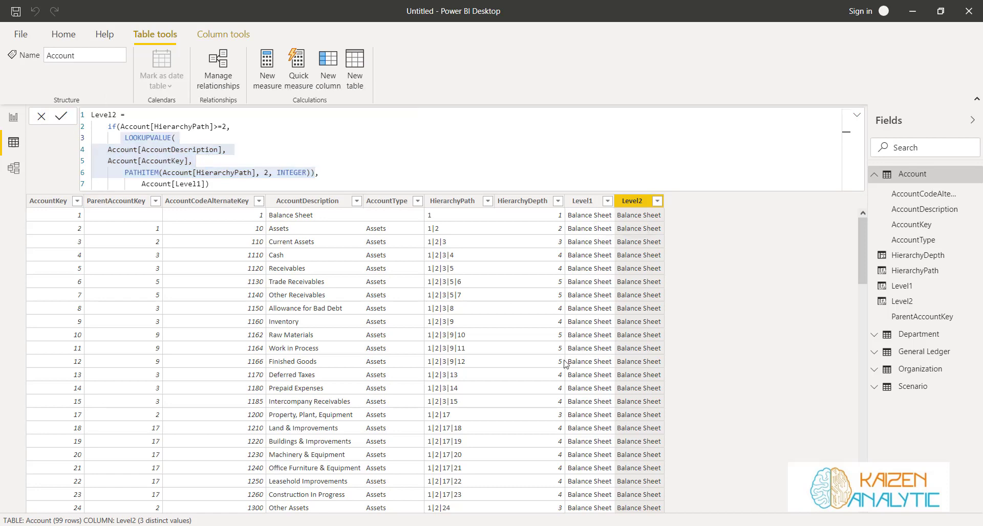
click(61, 121)
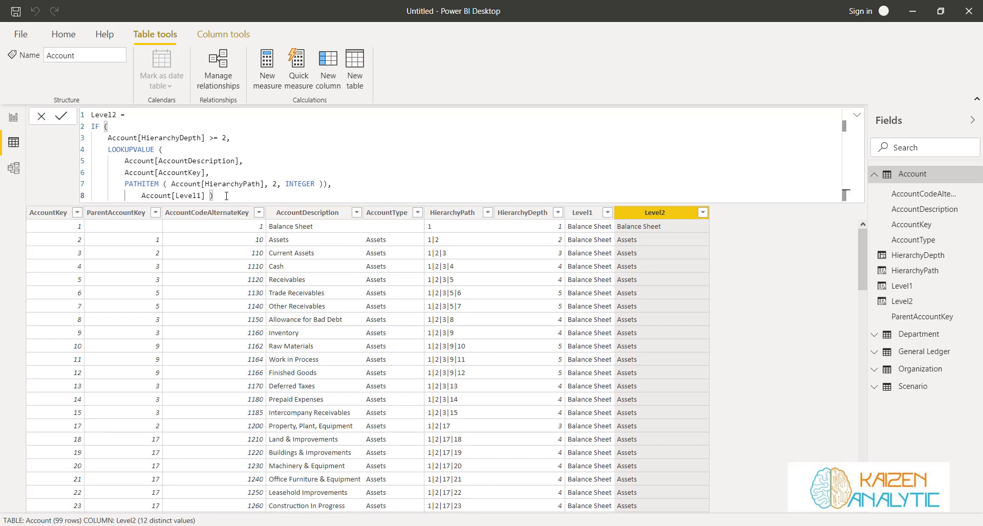
Copy the whole Level2 formula into a new calculated column of the Account table
drag(226, 195, 92, 115)
key(ctrl+c)
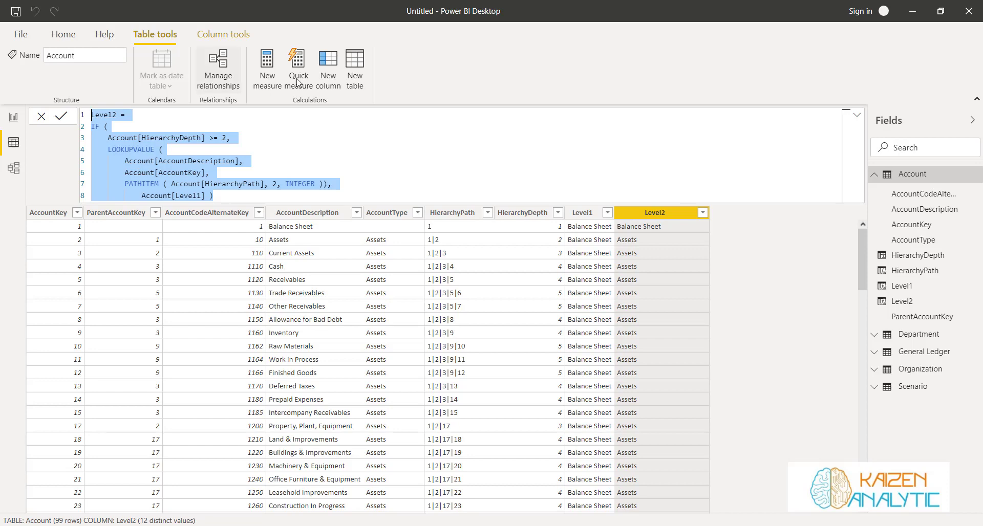
click(326, 66)
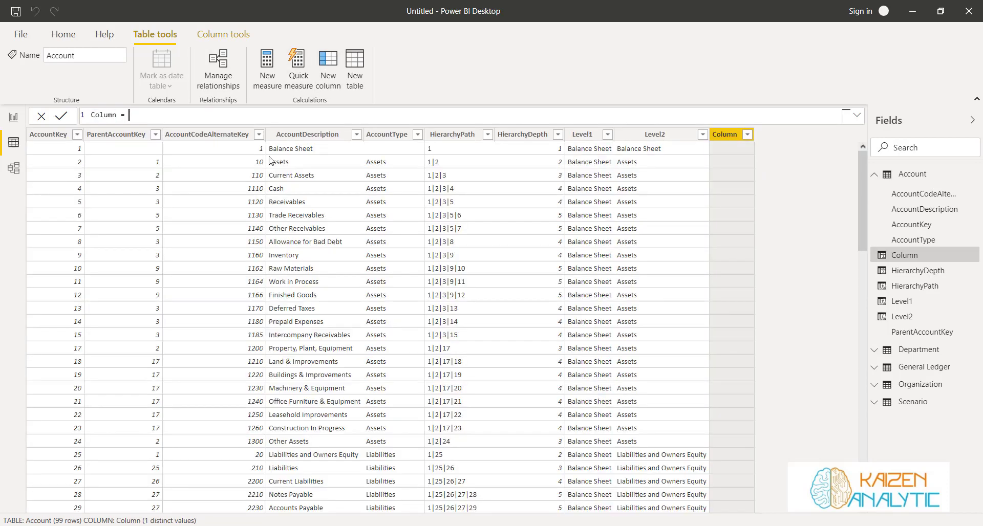
drag(129, 115, 66, 115)
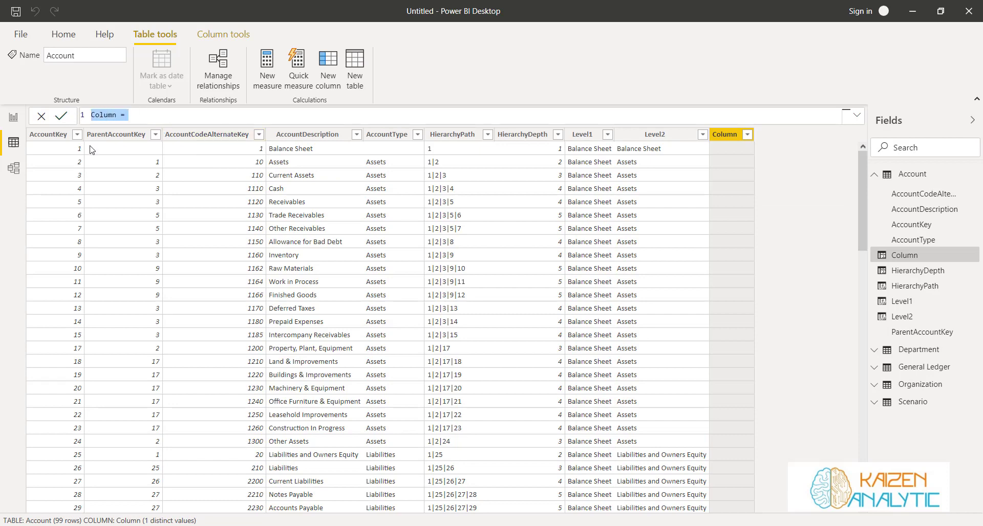
key(ctrl+v)
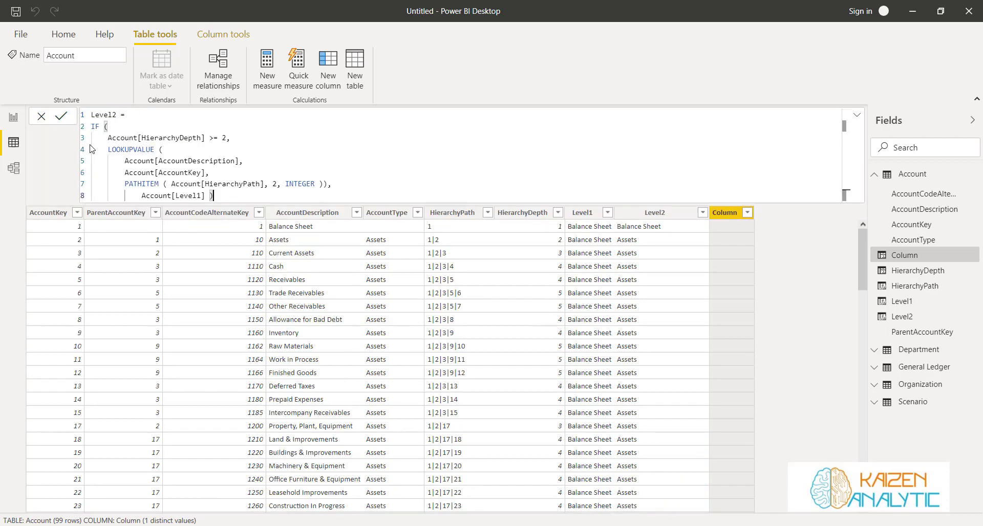
Rename the copied formula to Level3 and set both its HierarchyDepth threshold and PATHITEM position to 3
click(113, 115)
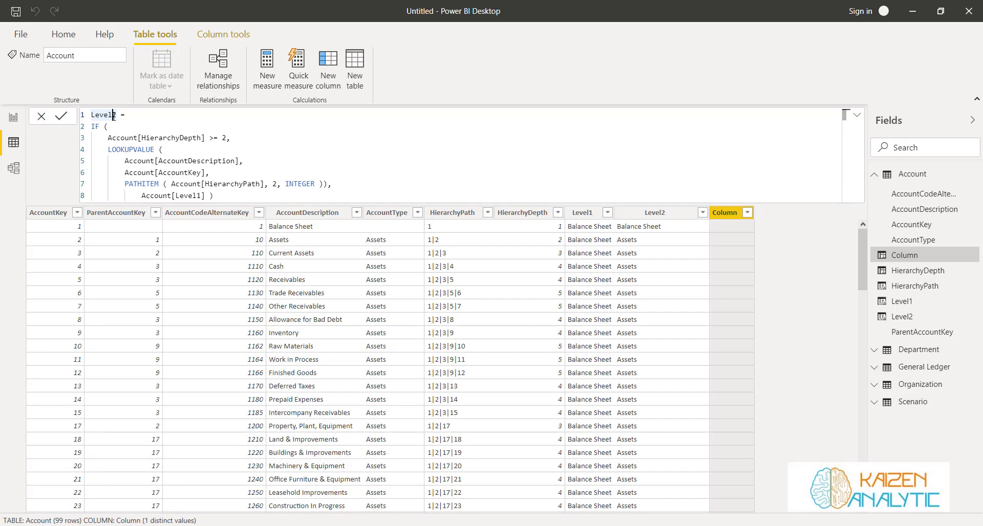
click(114, 115)
click(223, 138)
double_click(223, 138)
text(3)
double_click(275, 184)
text(3)
Change the Level3 formula's false result to Account[Level2] and commit it
click(198, 196)
key(Delete)
text(2)
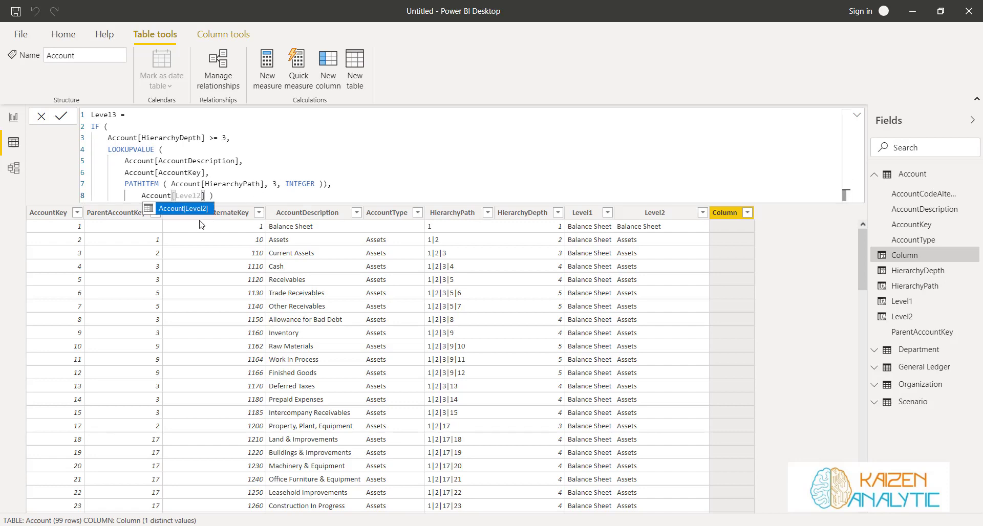
key(Escape)
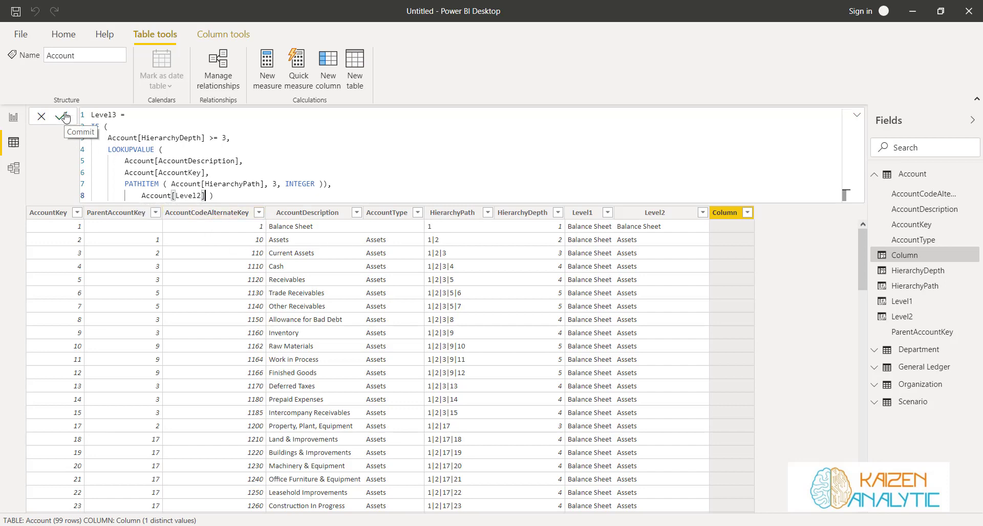
key(Return)
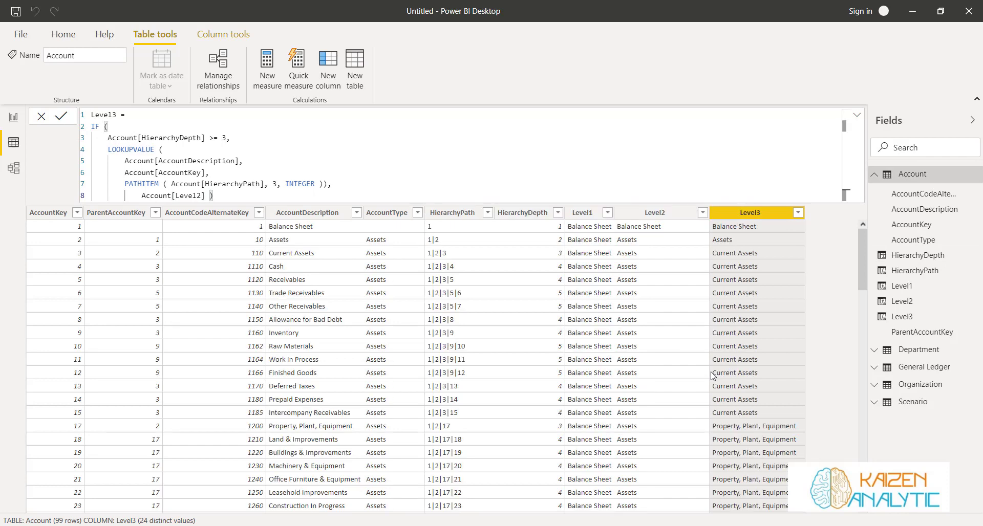
Check the Level2 column's values, and copy its formula into another new calculated column of the Account table
click(649, 240)
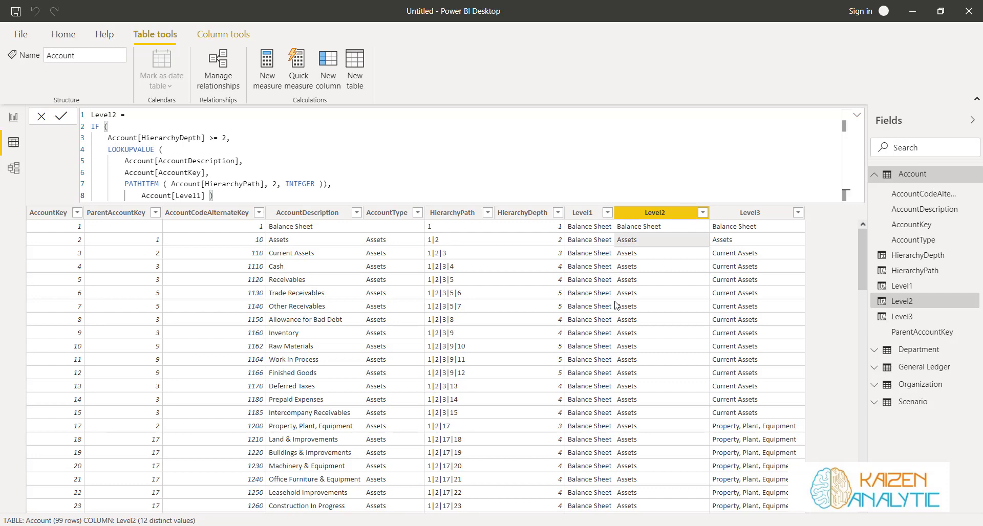
scroll(518, 371, down, 5)
scroll(518, 371, up, 4)
scroll(518, 371, up, 1)
drag(213, 196, 91, 114)
key(ctrl+c)
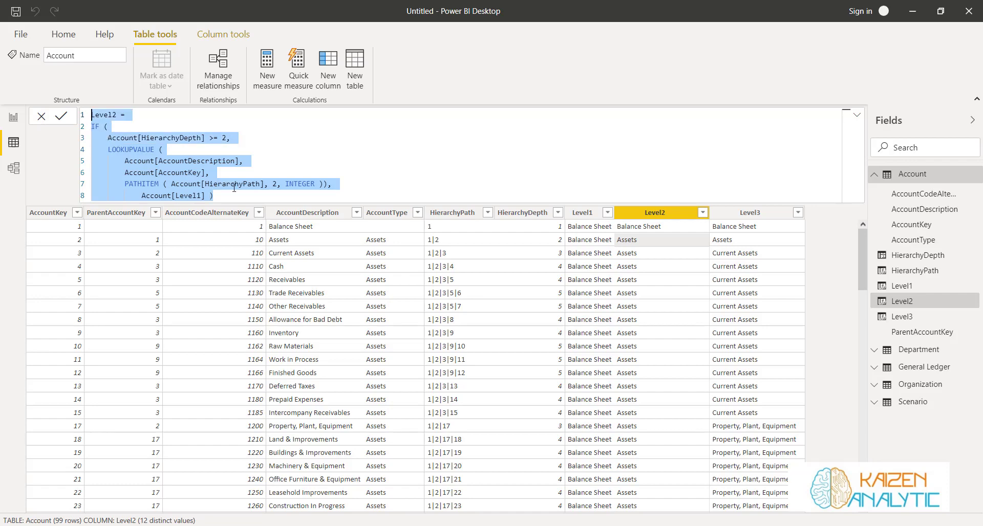
click(328, 72)
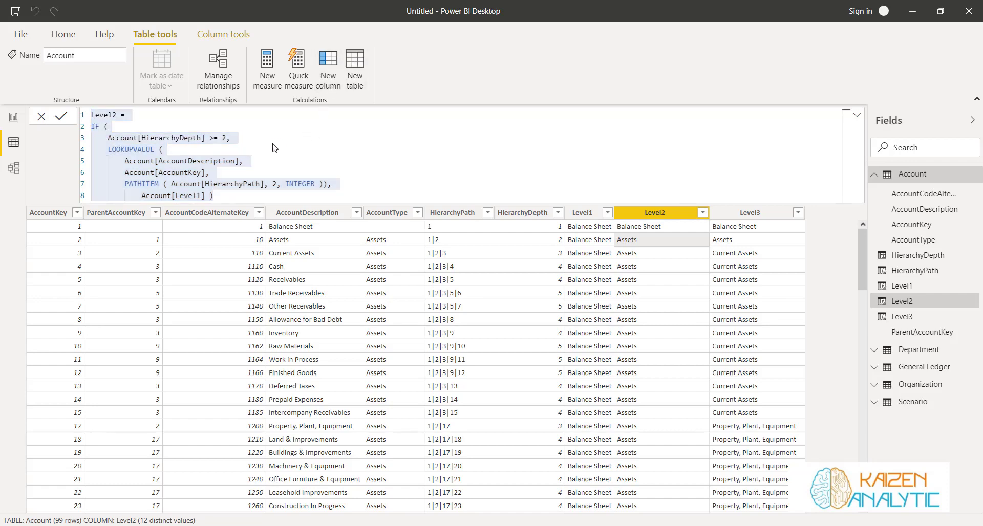
drag(174, 119, 95, 109)
key(ctrl+v)
Rename the copied formula to Level4 and set its condition to Account[HierarchyDepth] >= 4
click(113, 116)
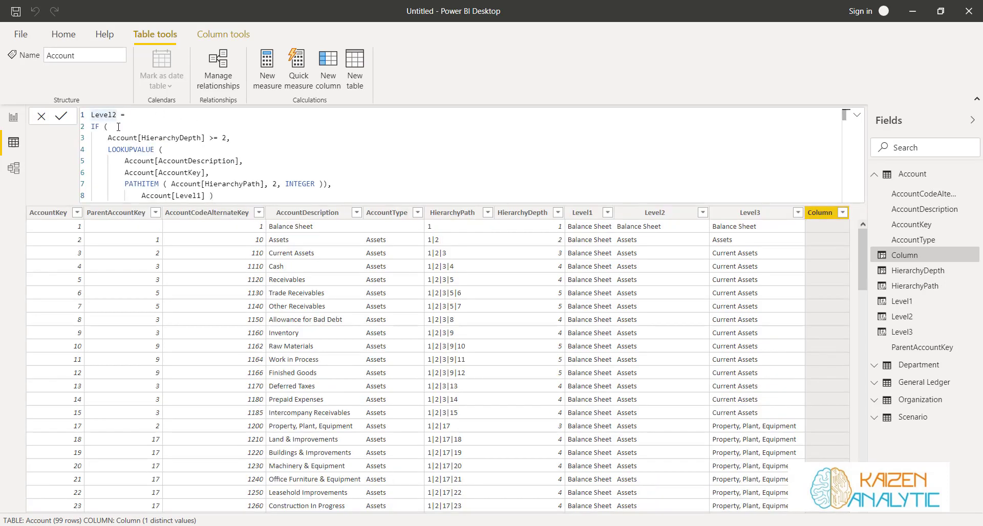
key(BackSpace)
text(4)
click(226, 138)
key(BackSpace)
text(4)
Set the PATHITEM position in the Level4 formula to 4
key(Down)
key(Down)
key(Down)
key(Down)
key(Right)
key(Right)
key(Right)
key(Right)
key(Right)
key(Right)
key(Right)
key(Right)
key(Right)
key(Right)
key(Right)
key(Delete)
text(4)
Change the Level4 formula's false result to Account[Level3] and commit it
key(Down)
key(Left)
key(Left)
key(Left)
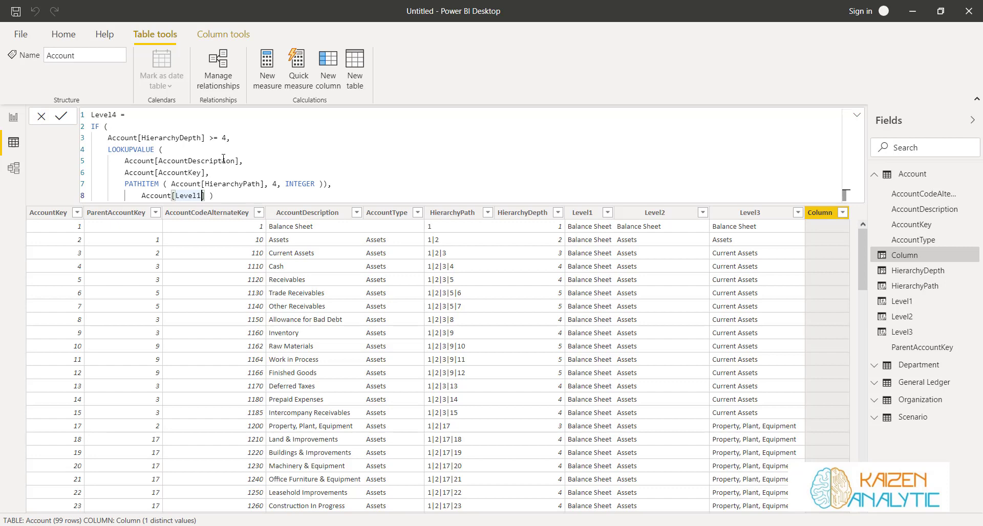
key(BackSpace)
text(3)
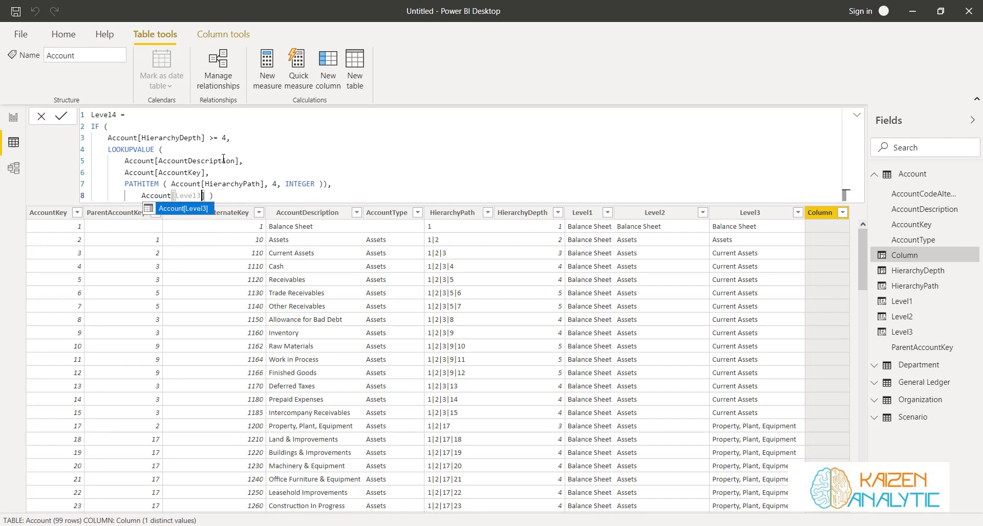
click(198, 209)
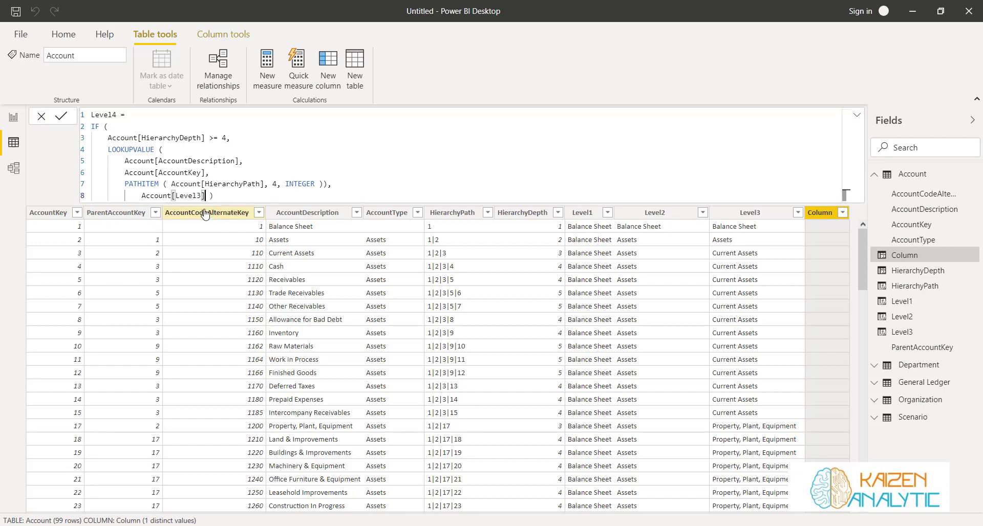
click(61, 122)
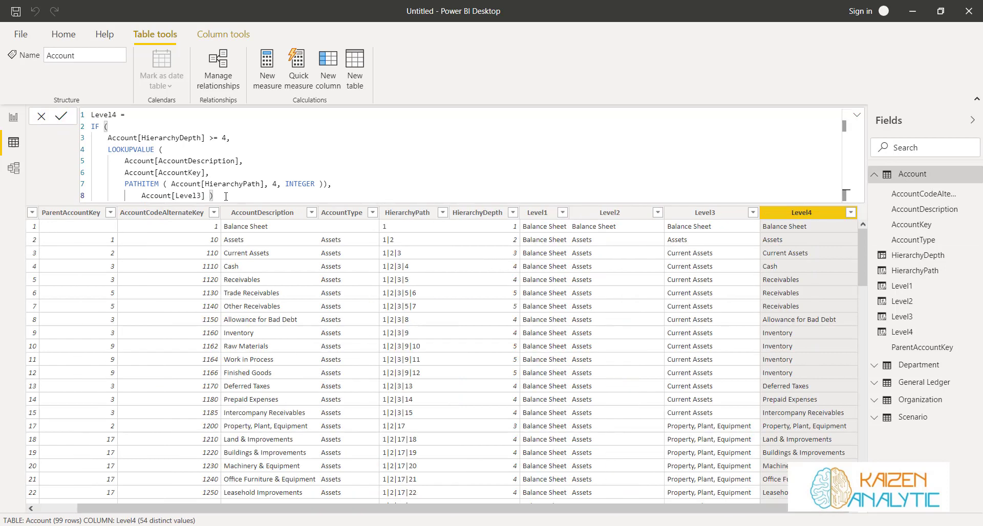
Copy the Level4 formula into a new calculated column of the Account table and rename it Level5
drag(230, 194, 96, 105)
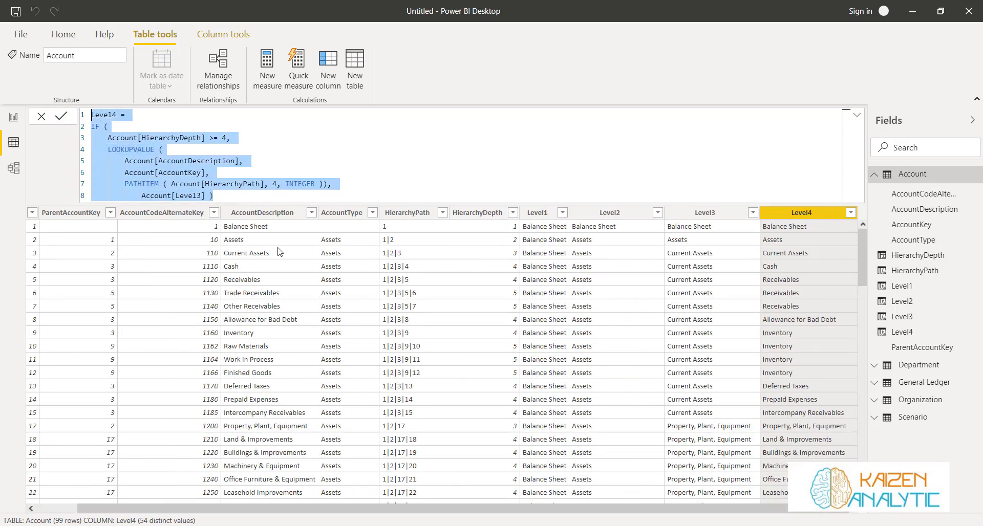
key(ctrl+c)
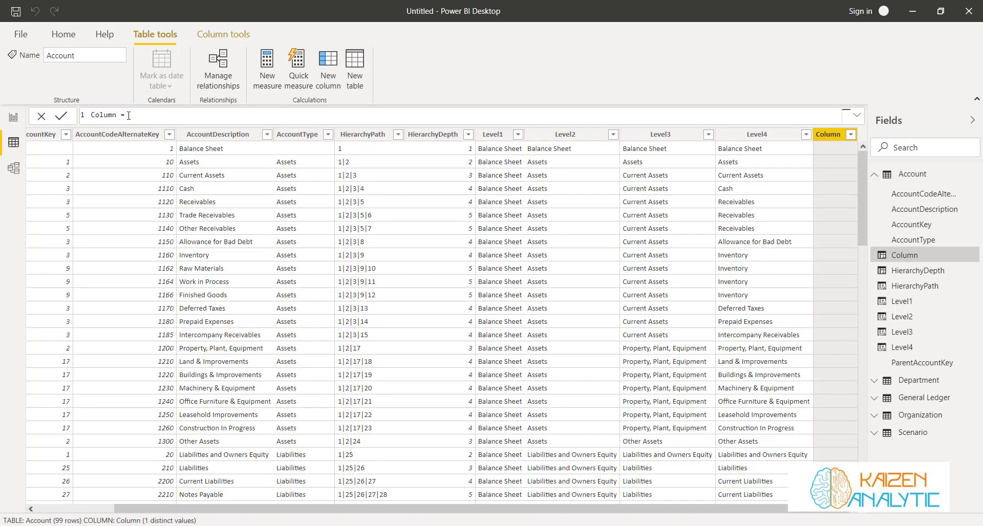
drag(129, 115, 87, 115)
key(ctrl+v)
double_click(115, 116)
text(Level5)
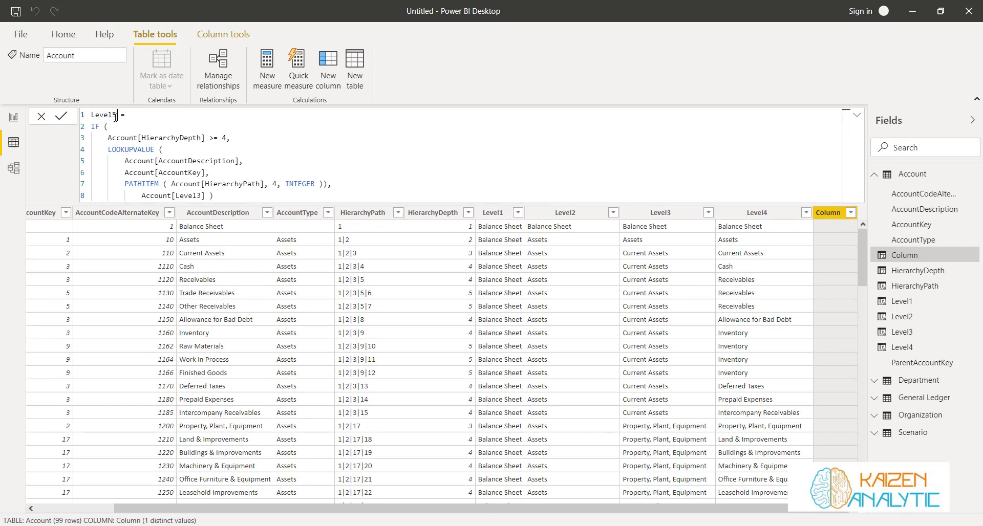
Set the HierarchyDepth threshold and the PATHITEM position in the Level5 formula to 5
click(225, 139)
click(277, 183)
key(BackSpace)
text(5)
Change the Level5 formula's false result to Account[Level4] and commit it
double_click(202, 195)
text(Level4)
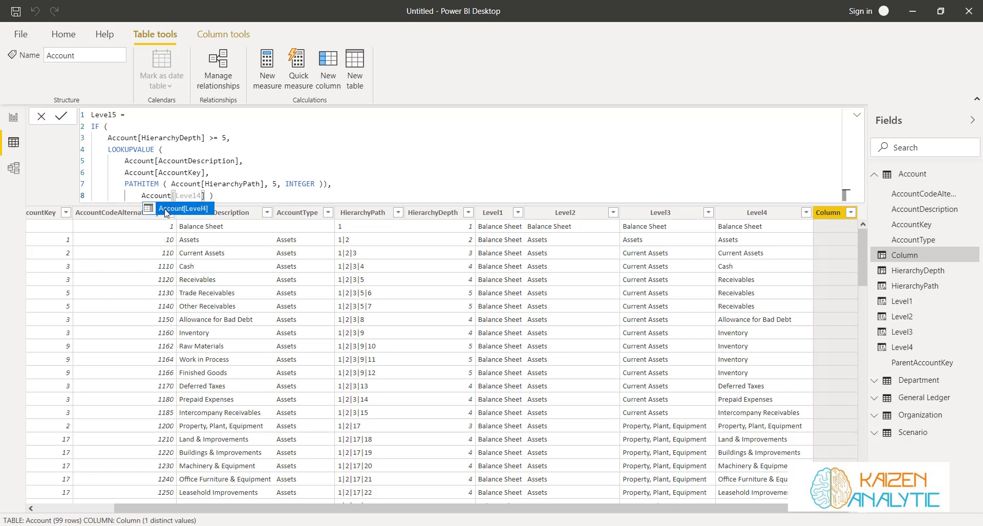
click(167, 213)
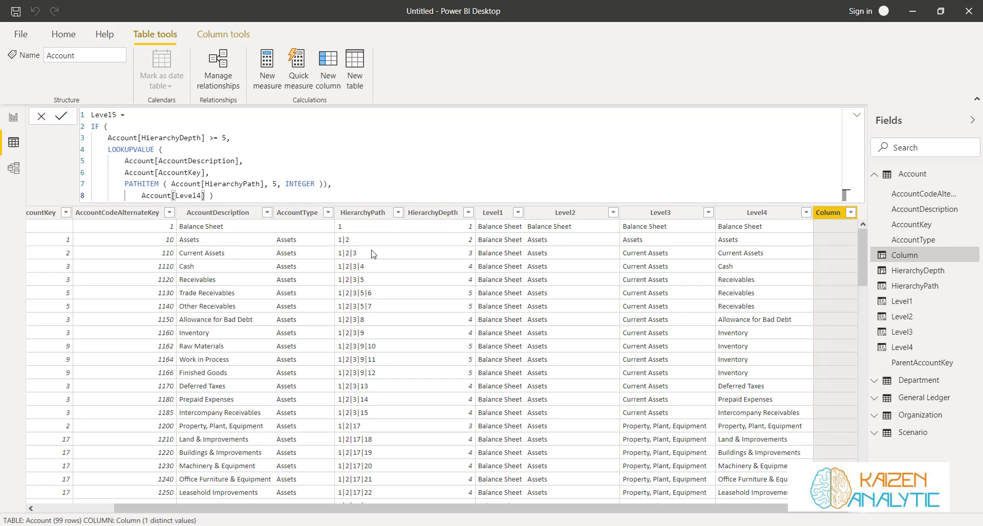
key(Return)
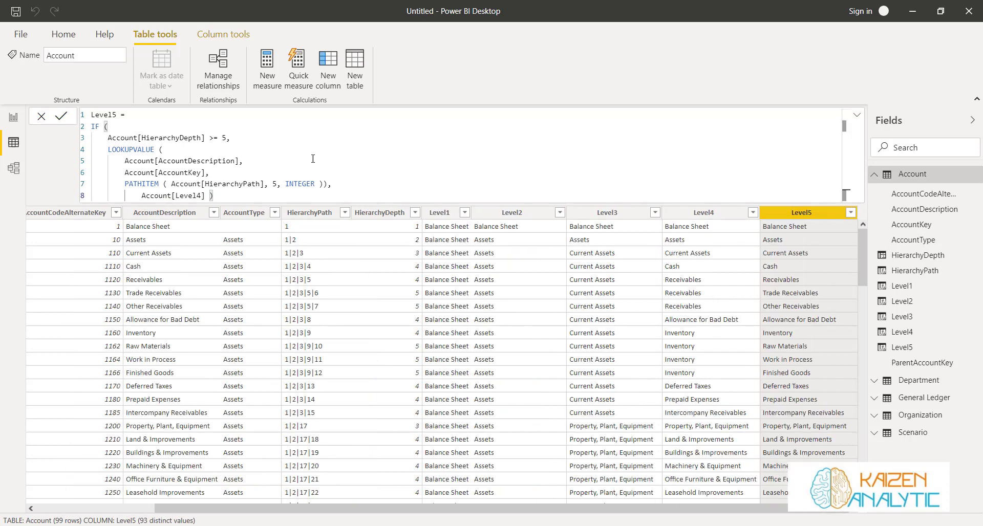
Copy the Level5 formula into a new calculated column of the Account table and rename it Level6
drag(228, 196, 93, 113)
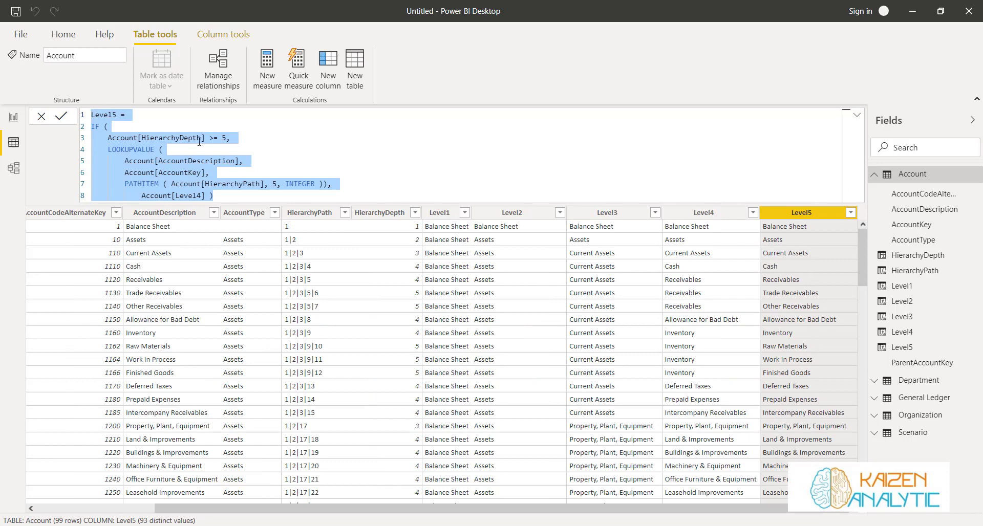
click(322, 62)
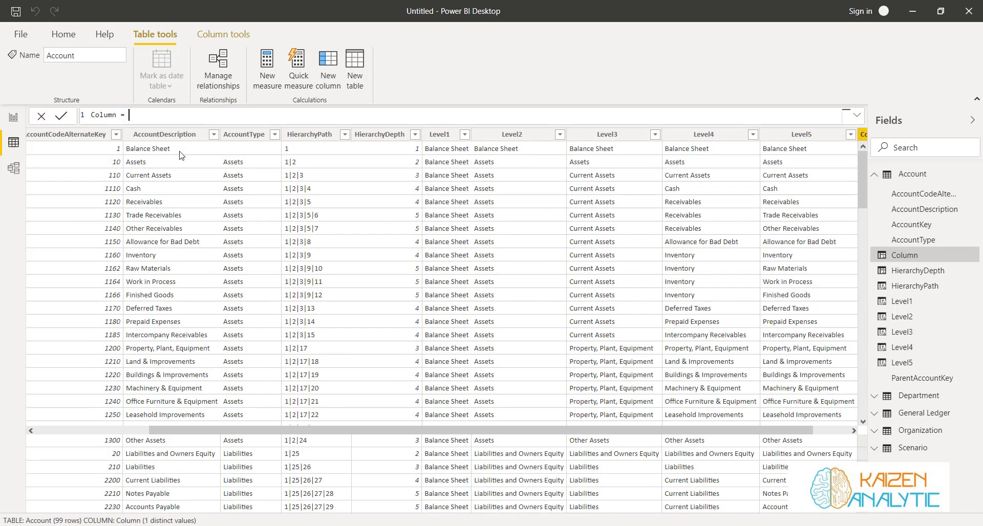
drag(138, 114, 101, 112)
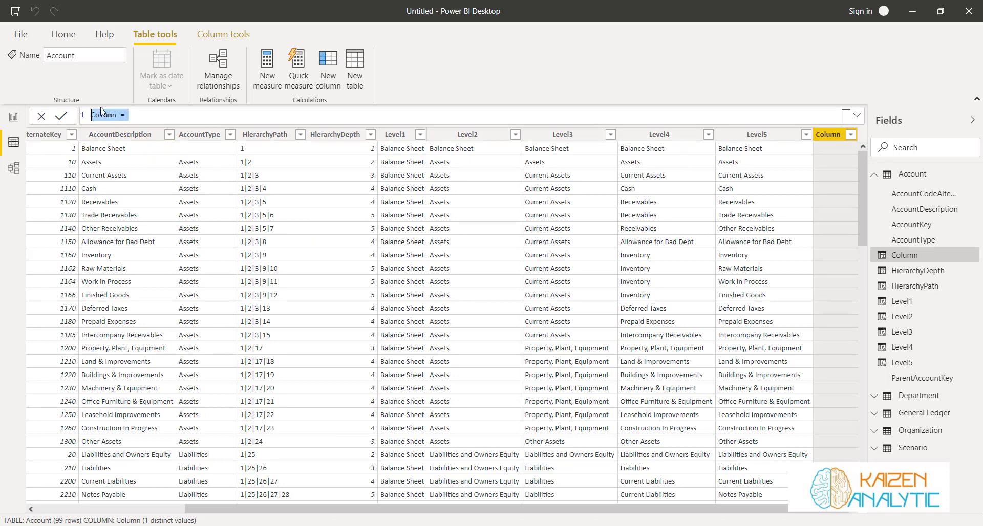
key(ctrl+v)
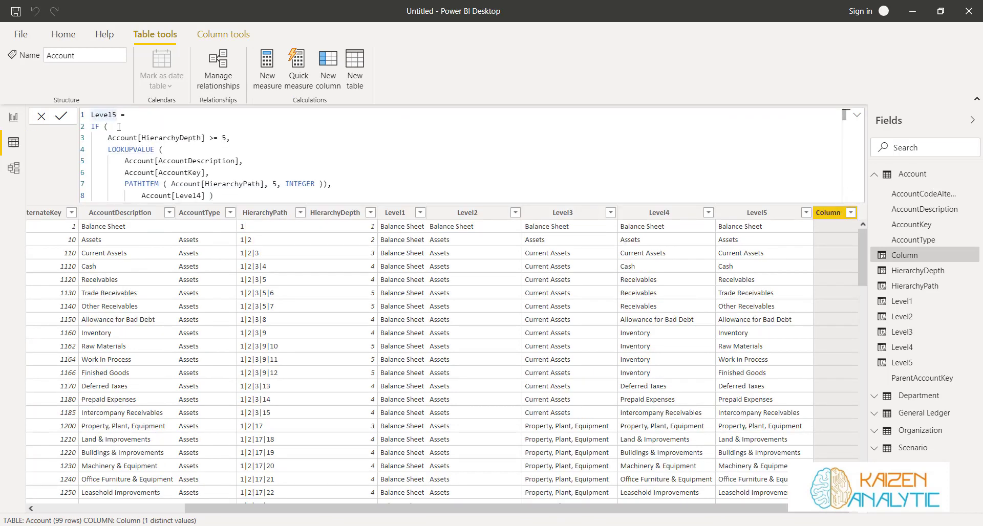
text(Level6)
Set the HierarchyDepth threshold and the PATHITEM position in the Level6 formula to 6
double_click(223, 138)
text(6)
double_click(274, 183)
text(66)
Change the Level6 formula's false result to Account[Level5] and commit it
click(202, 195)
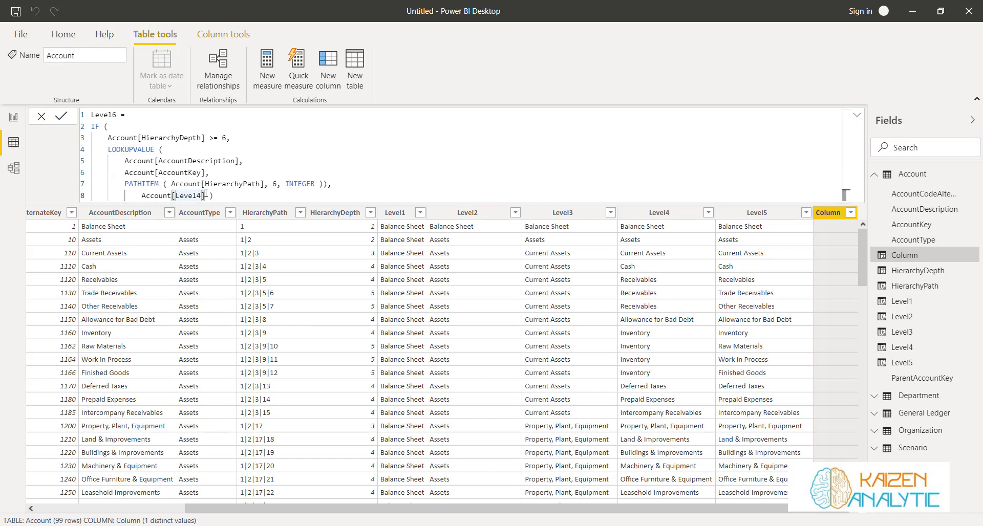
key(BackSpace)
text(5)
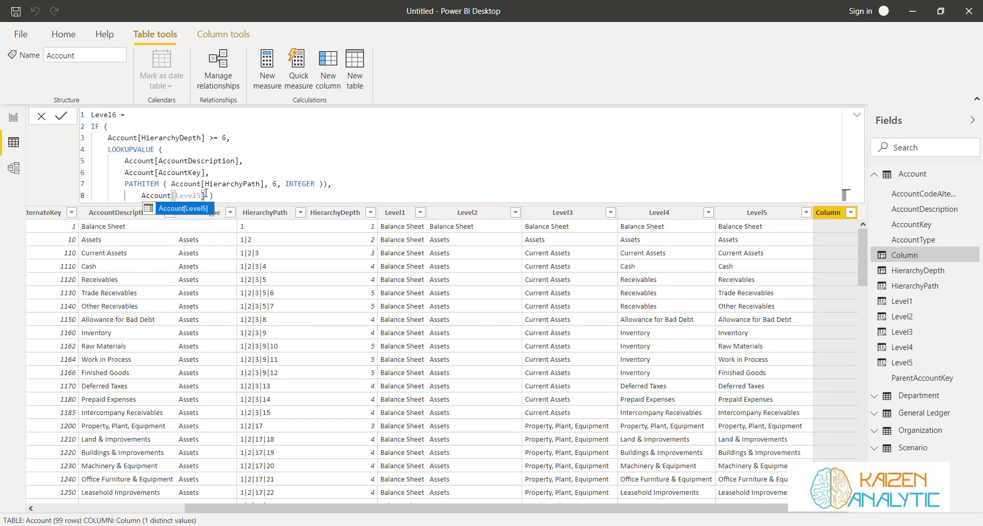
key(Escape)
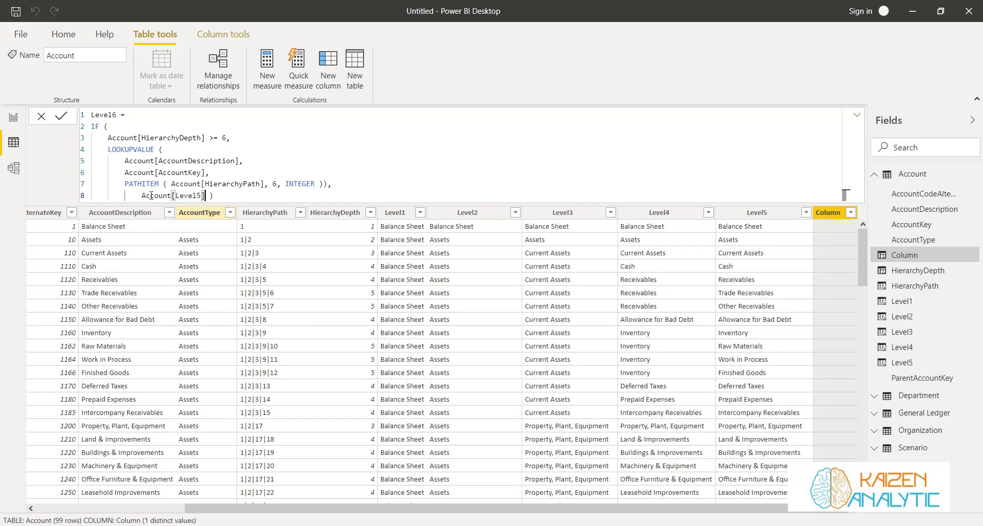
click(60, 117)
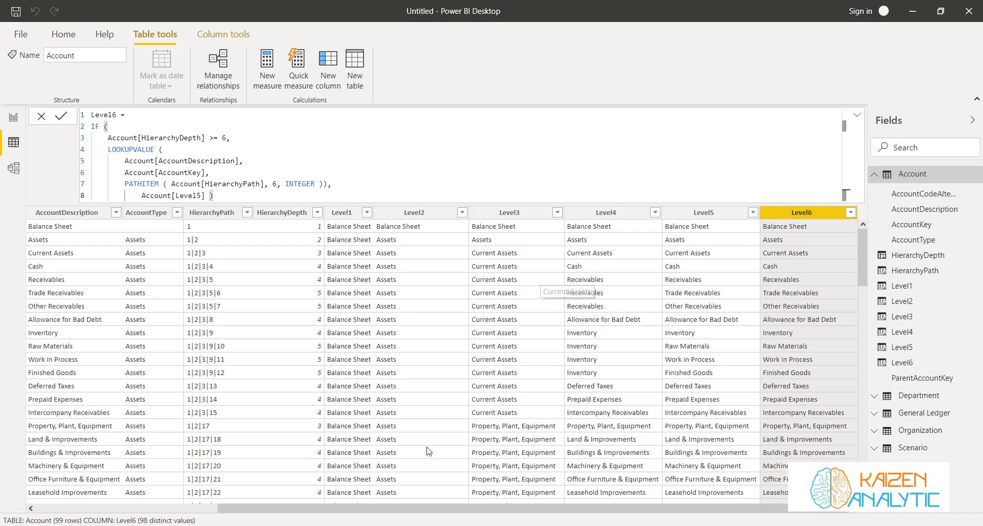
Examine the Level1 to Level6 values down the rows of the Account table
mouse_move(447, 505)
mouse_down()
mouse_move(290, 522)
mouse_move(455, 520)
mouse_up()
scroll(845, 317, down, 14)
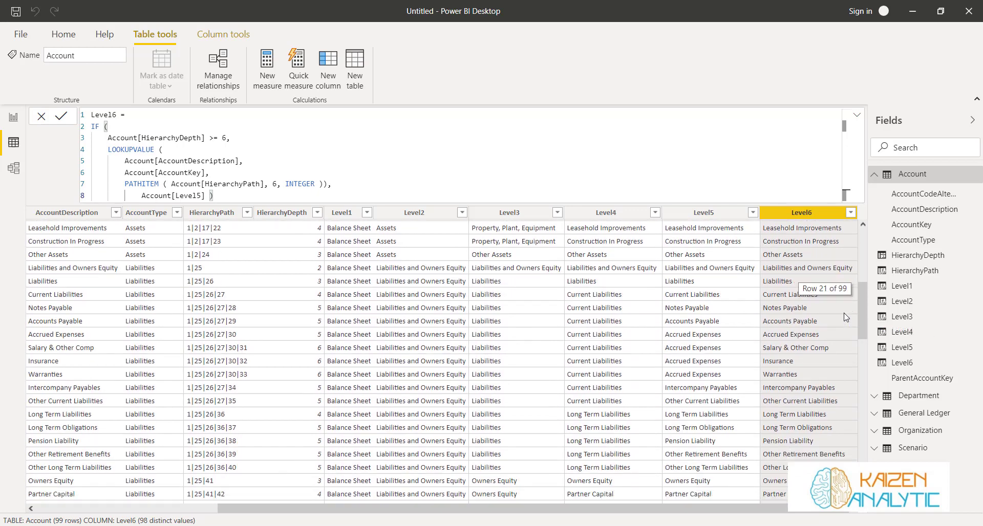
scroll(846, 317, down, 6)
scroll(845, 317, up, 20)
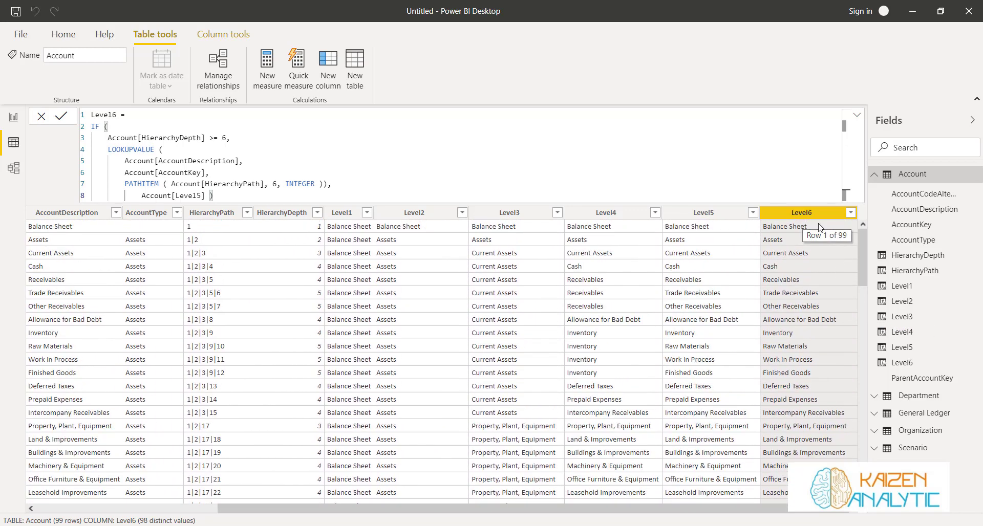
Collapse the Account field list, display the Department table's data and add a new calculated column to it
click(878, 178)
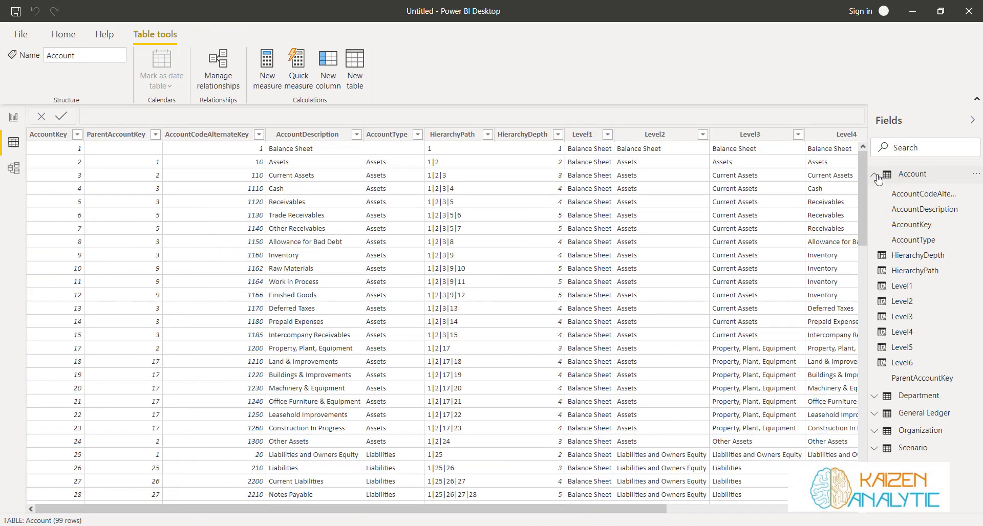
click(876, 175)
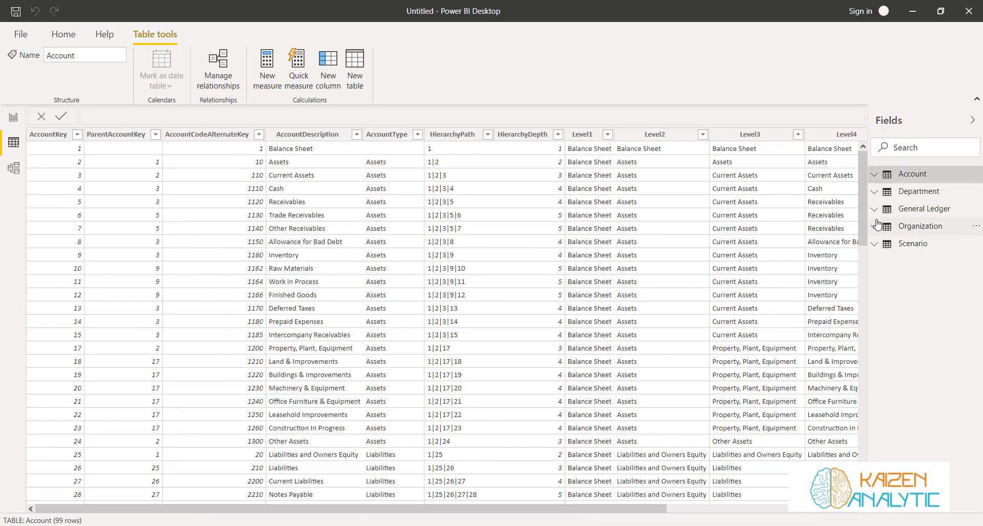
click(922, 197)
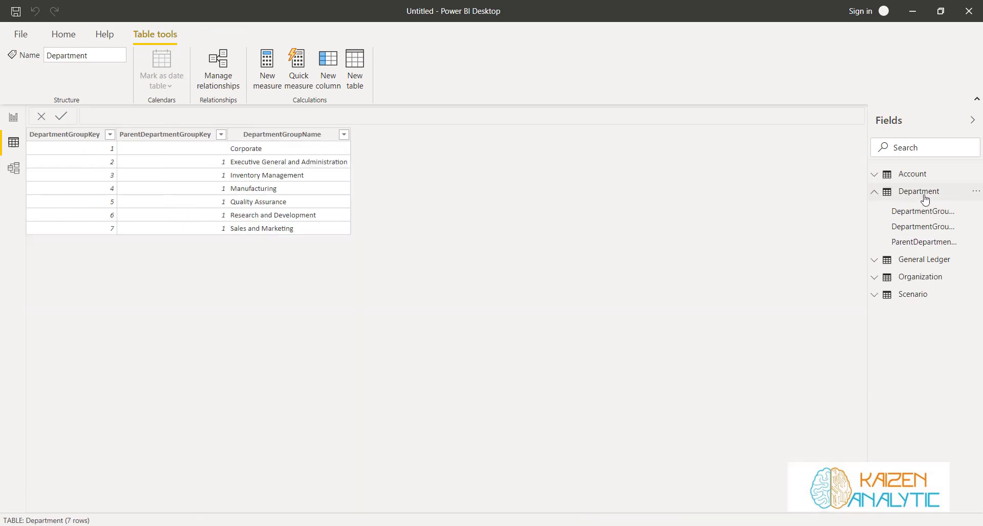
click(921, 197)
click(907, 199)
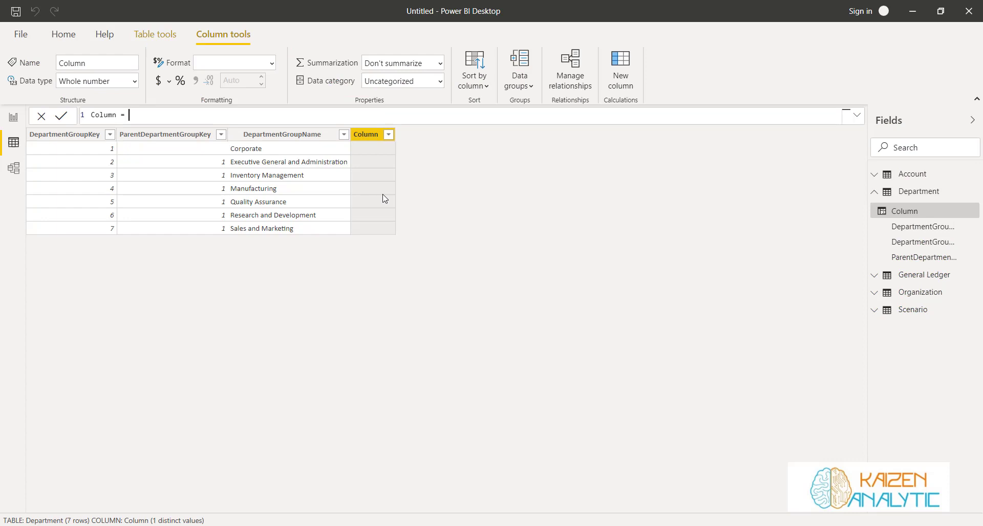
Name the new Department column HierarchyPath and start its PATH formula with Department[DepartmentGroupKey] as the ID column
key(BackSpace)
key(BackSpace)
key(BackSpace)
key(BackSpace)
text(path()
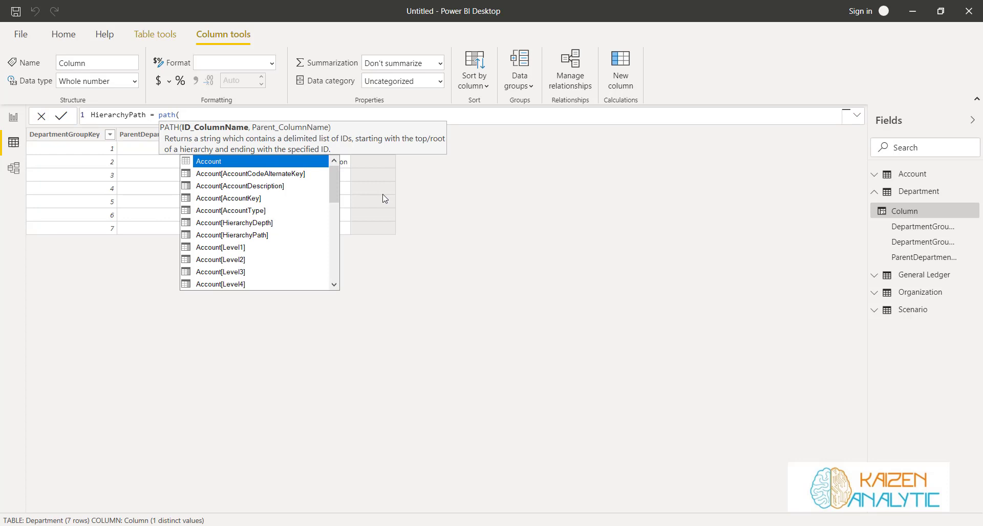
text(gr)
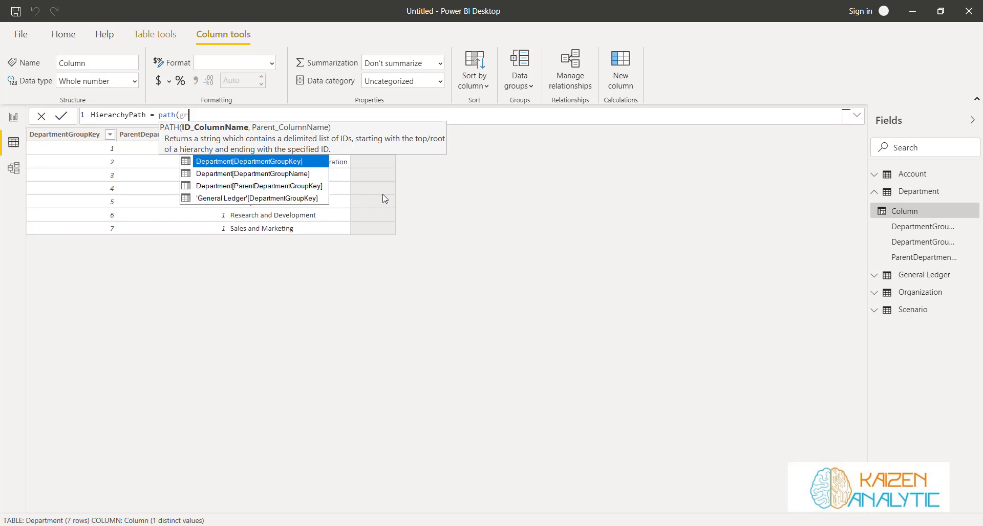
text(o)
key(Tab)
text(,)
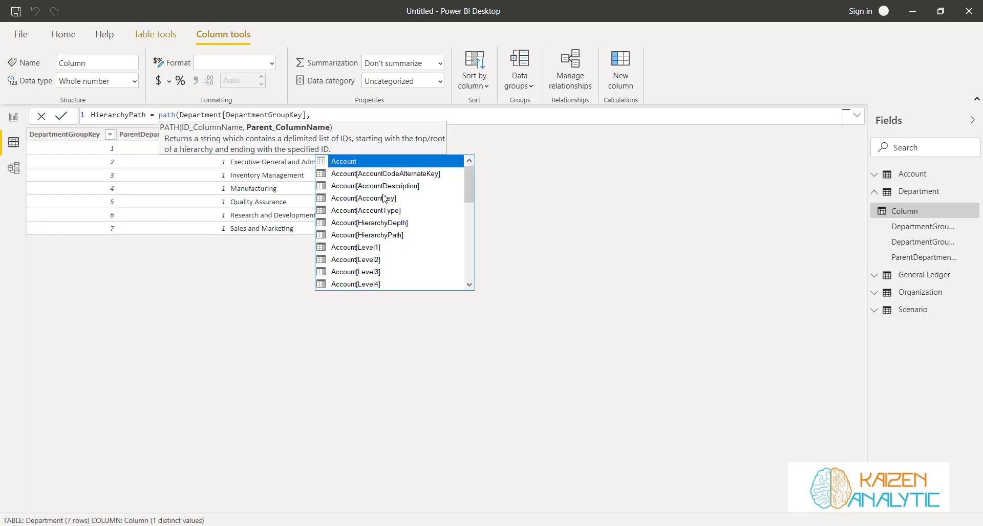
Complete the PATH formula with Department[ParentDepartmentGroupKey] as the parent column and commit it
text( Departme)
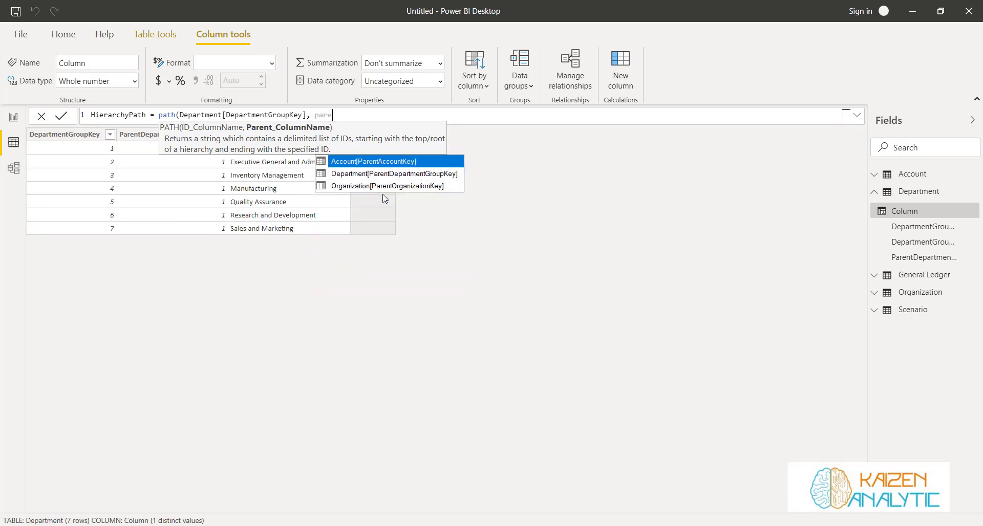
text(n)
key(Down)
key(Tab)
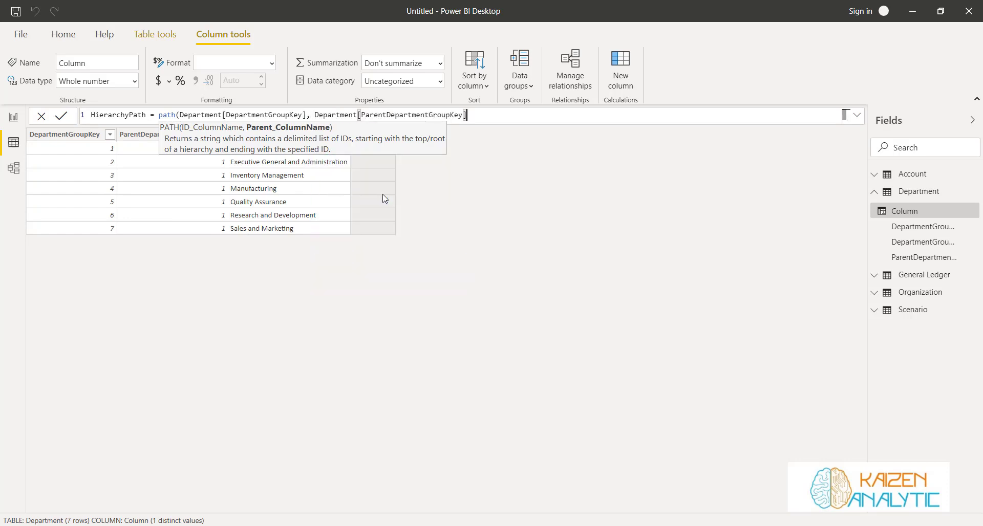
text())
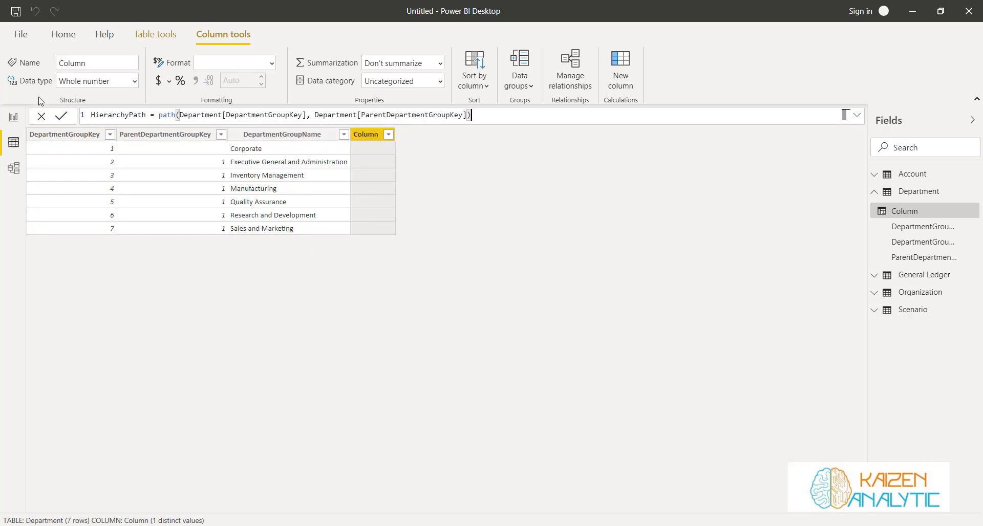
click(59, 116)
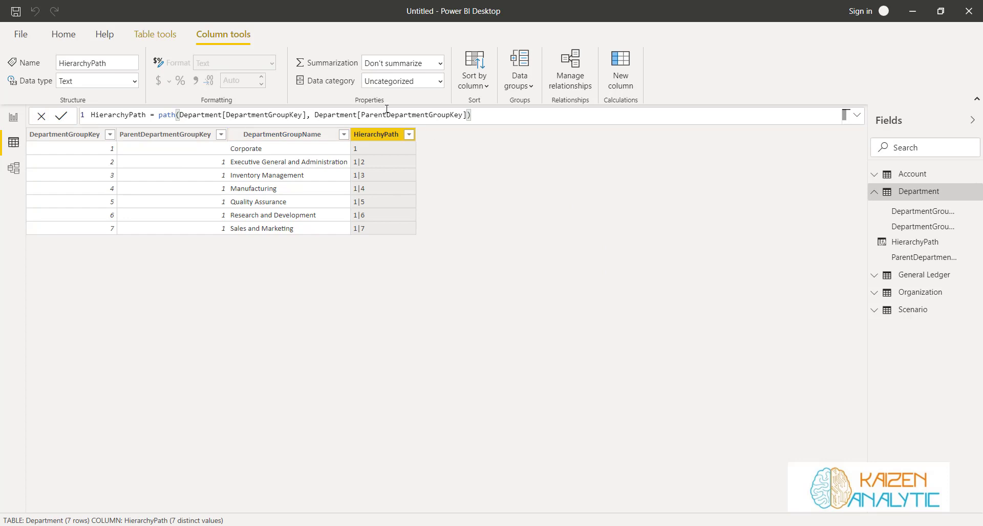
Add a calculated column named HierarchyDepth to the Department table and start its formula with the PATHLENGTH function
click(156, 35)
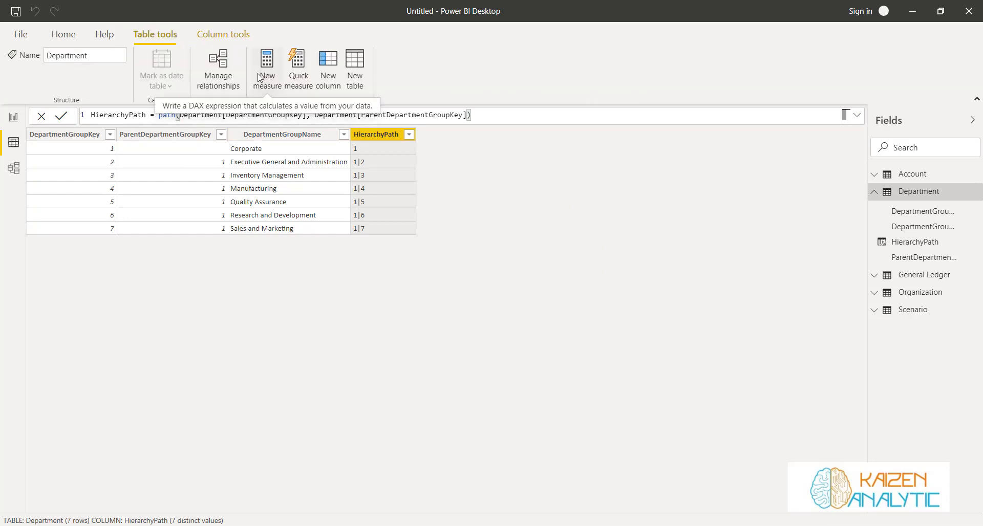
click(328, 70)
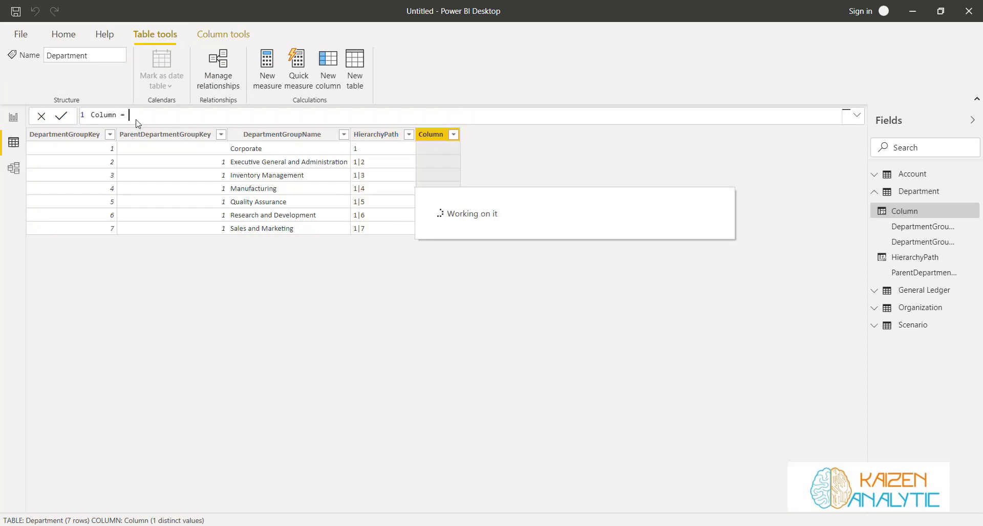
drag(131, 116, 91, 116)
text(L)
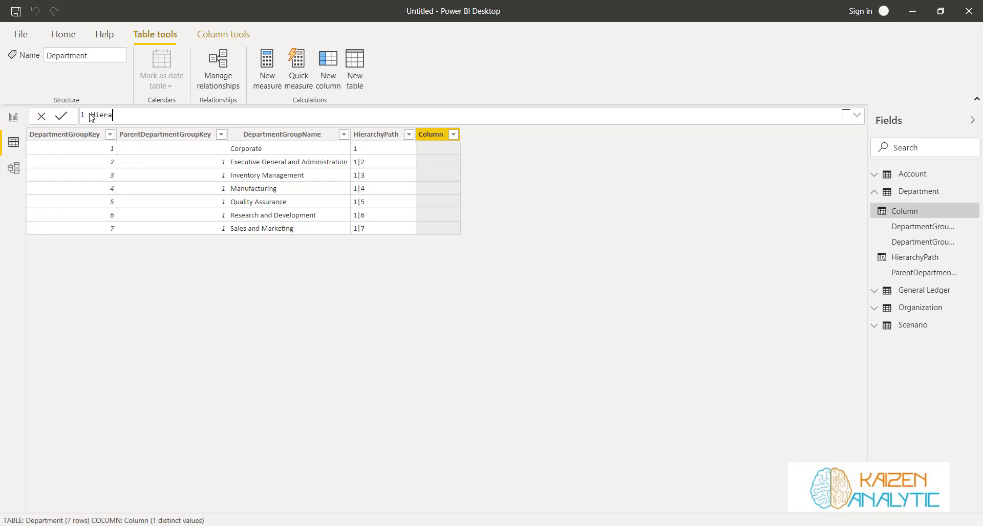
text(ierarchyDepth = path)
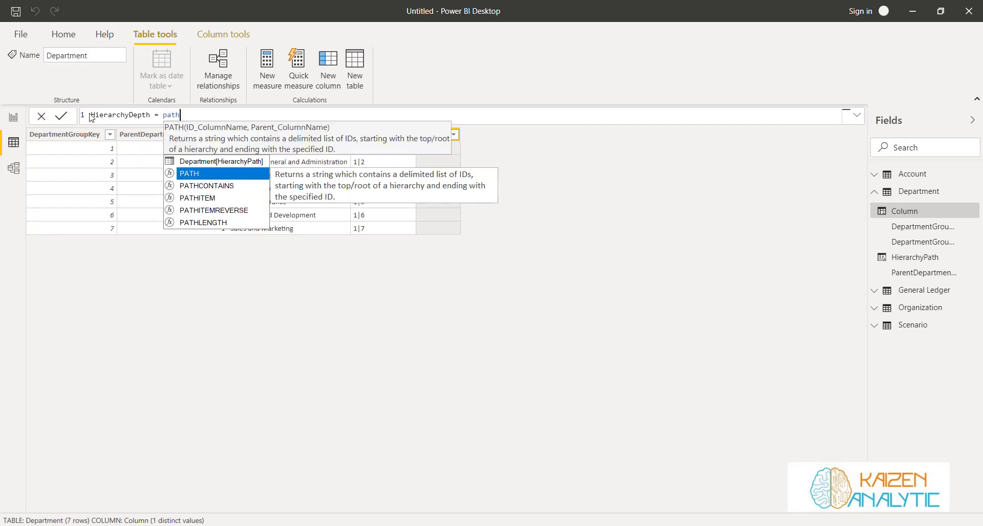
key(Down)
key(Down)
key(Down)
key(Down)
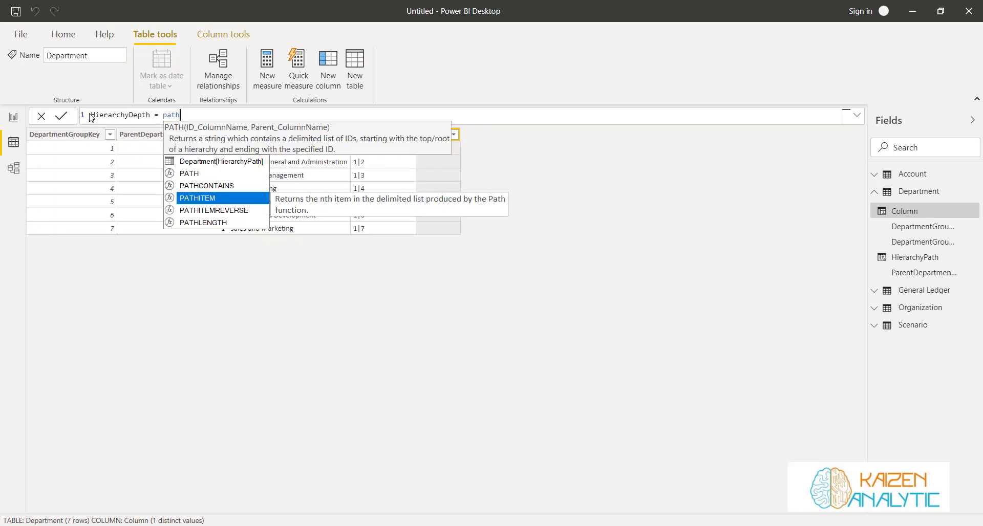
key(Tab)
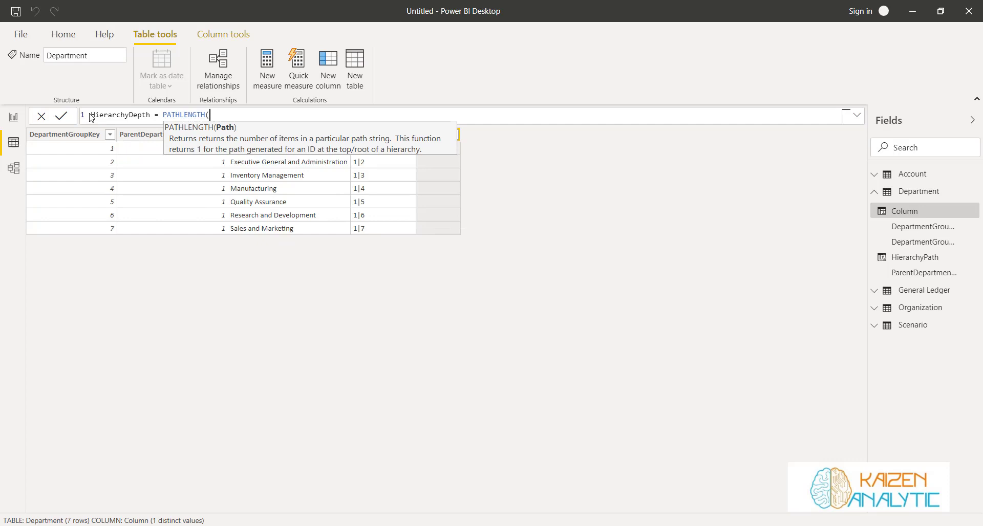
Use Department[HierarchyPath] as the PATHLENGTH argument in the HierarchyDepth formula and commit it
text(path)
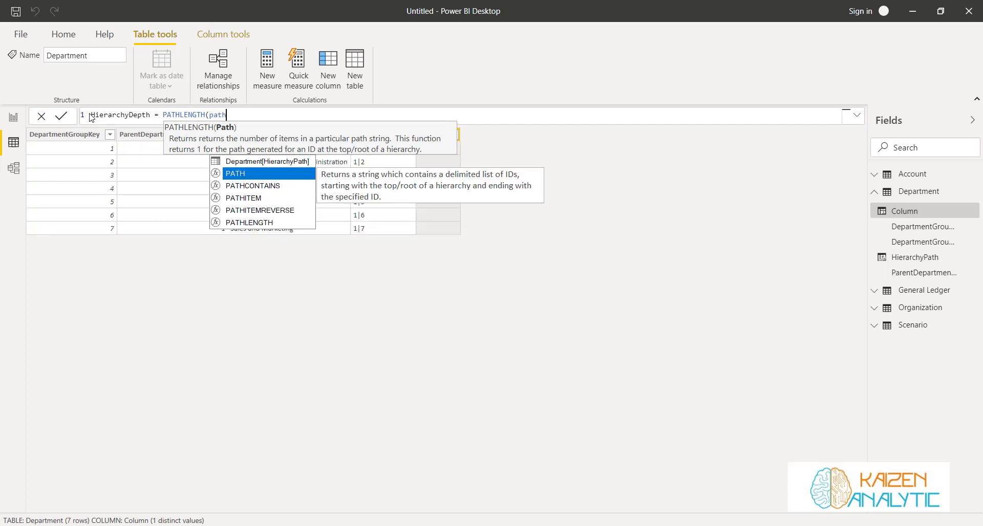
key(Up)
key(Tab)
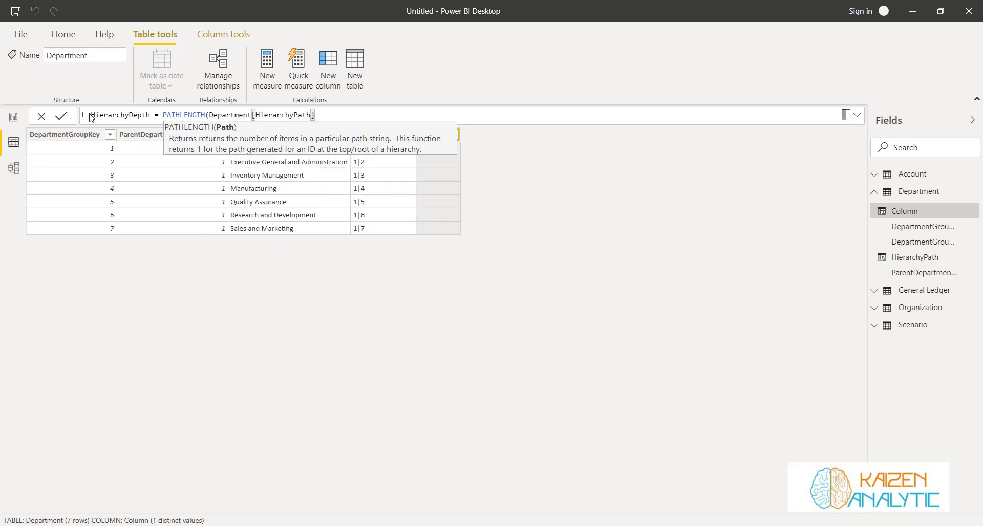
text())
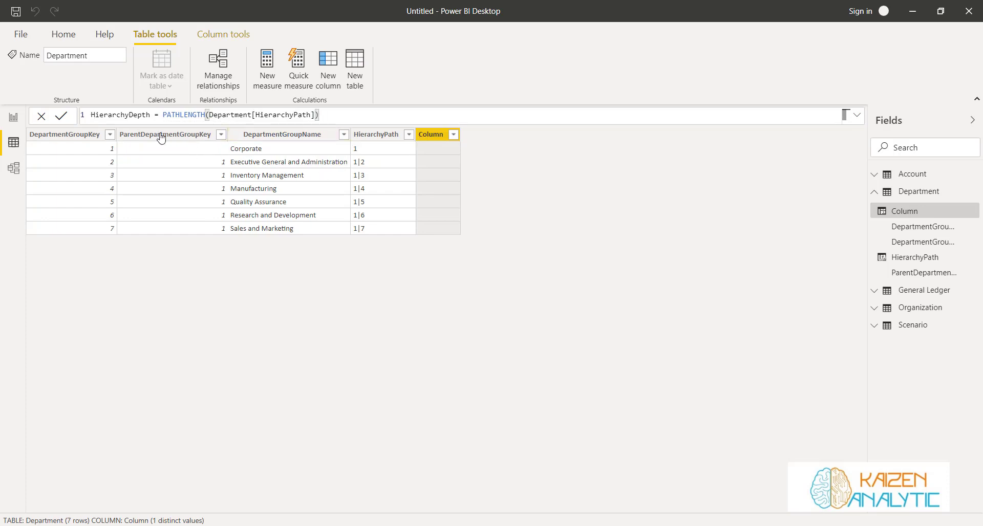
click(62, 116)
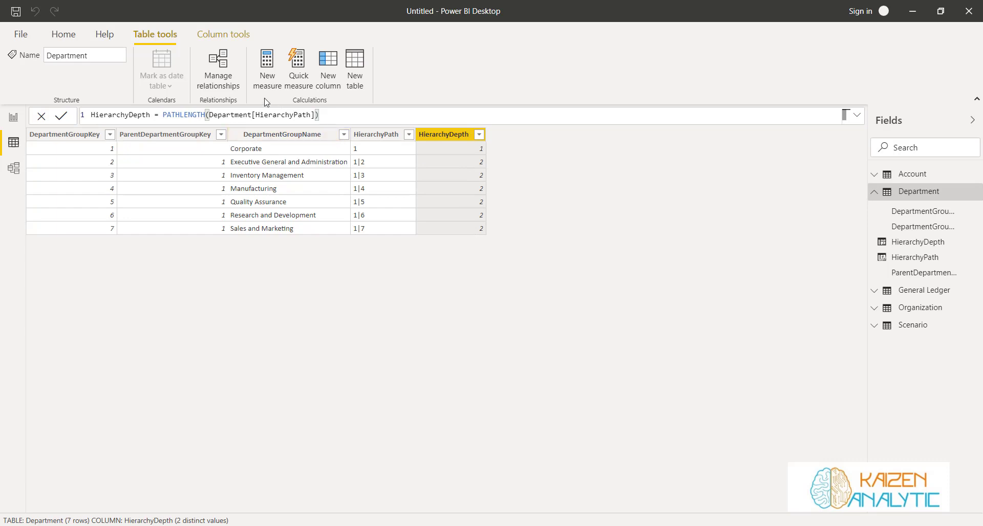
Add a Level1 column to Department with LOOKUPVALUE returning DepartmentGroupName where DepartmentGroupKey matches PATHITEM ( Department[HierarchyPath], 1, INTEGER )
click(328, 60)
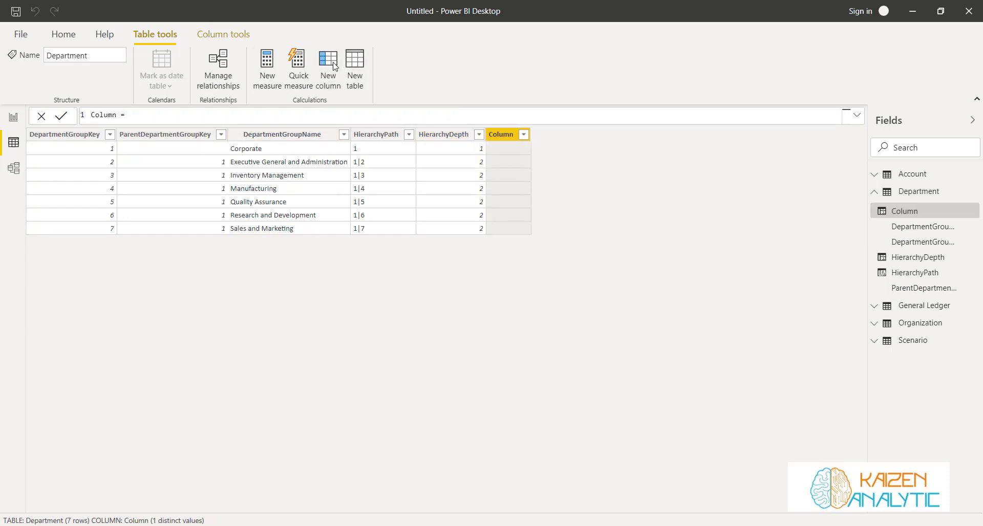
key(ctrl+a)
text(Level1 = LOOKUPVALUE (     Department[DepartmentGroupName],     Department[DepartmentGroupKey],     PATHITEM ( Department[HierarchyPath], 1, INTEGER ) ))
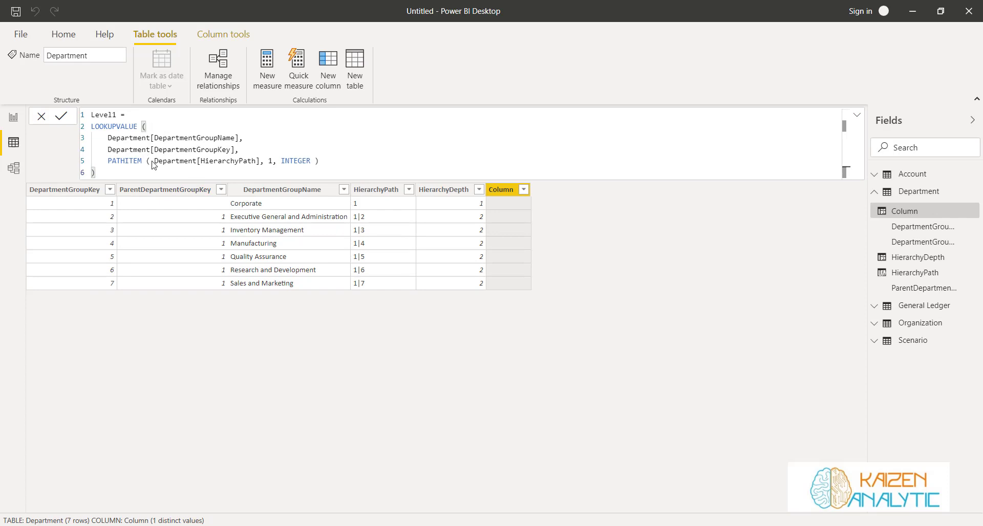
click(59, 117)
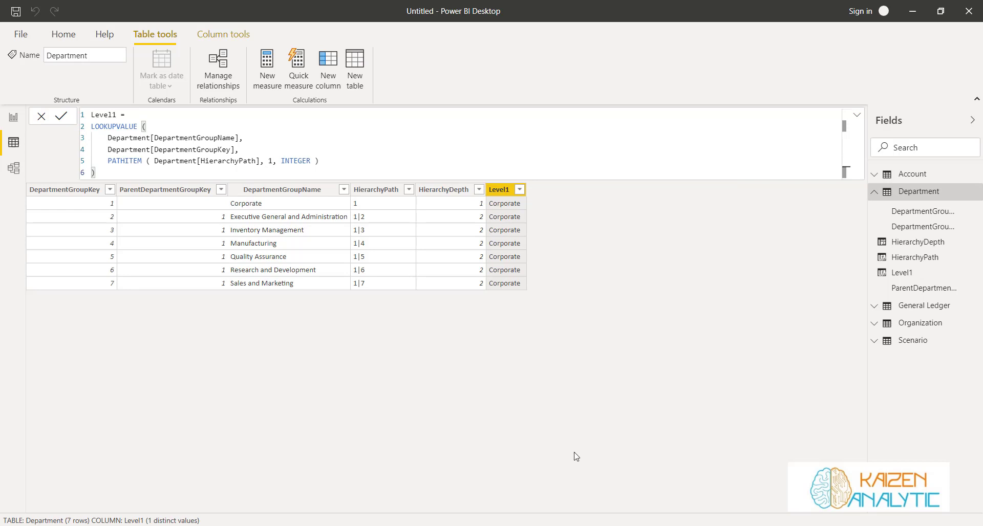
Add a Level2 column to Department: if HierarchyDepth >= 2, look up DepartmentGroupName by DepartmentGroupKey at HierarchyPath item 2 (INTEGER), otherwise return Department[Level1]
click(327, 62)
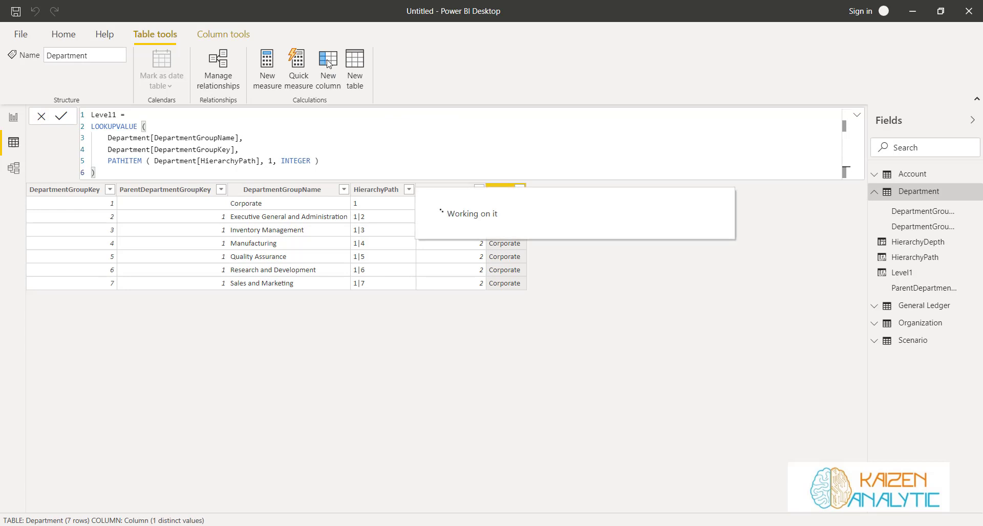
key(ctrl+a)
text(Level2 = IF (     Department[HierarchyDepth] >= 2,     LOOKUPVALUE (         Department[DepartmentGroupName],         Department[DepartmentGroupKey],         PATHITEM ( Department[HierarchyPath], 2, INTEGER )     ),     Department[Level1] ))
key(Return)
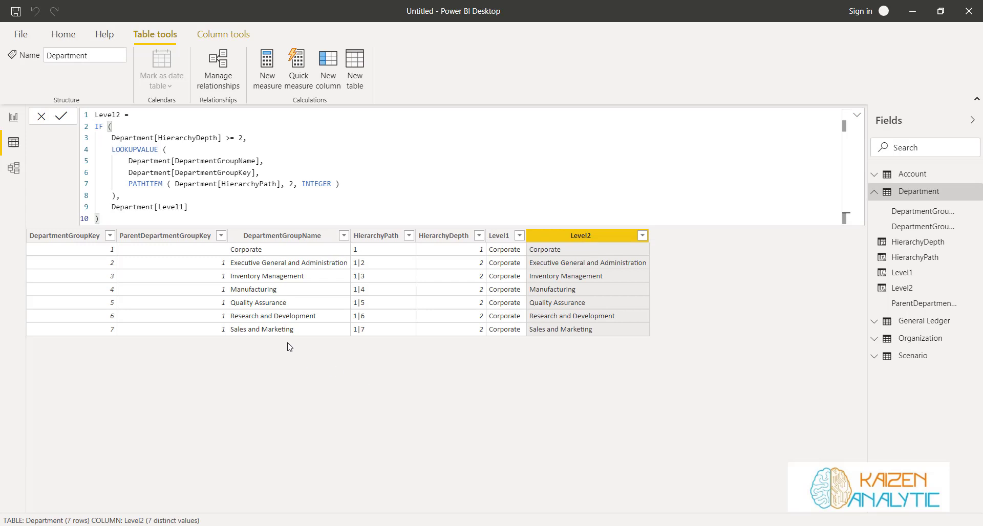
Add a calculated column to the Organization table: HierarchyPath = PATH ( Organization[OrganizationKey], Organization[ParentOrganizationKey] )
click(874, 192)
click(877, 227)
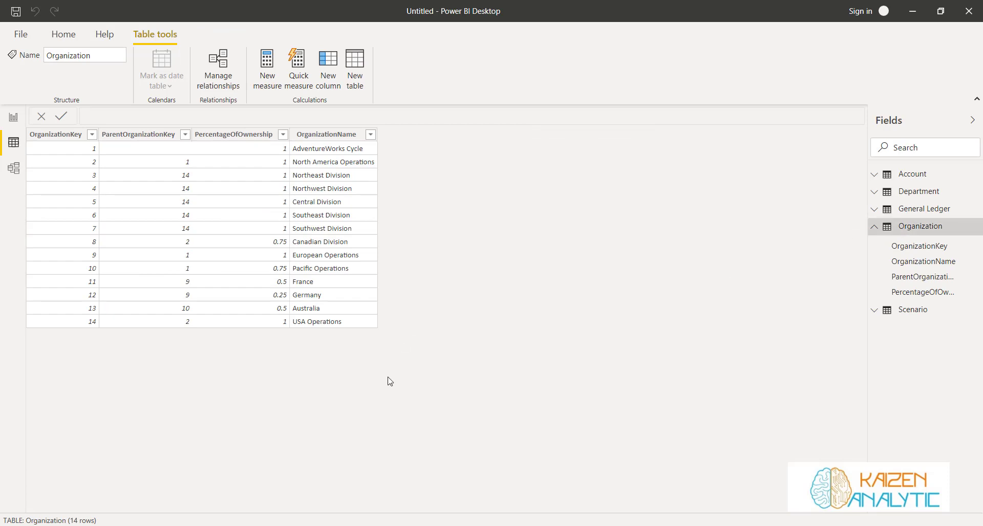
click(325, 67)
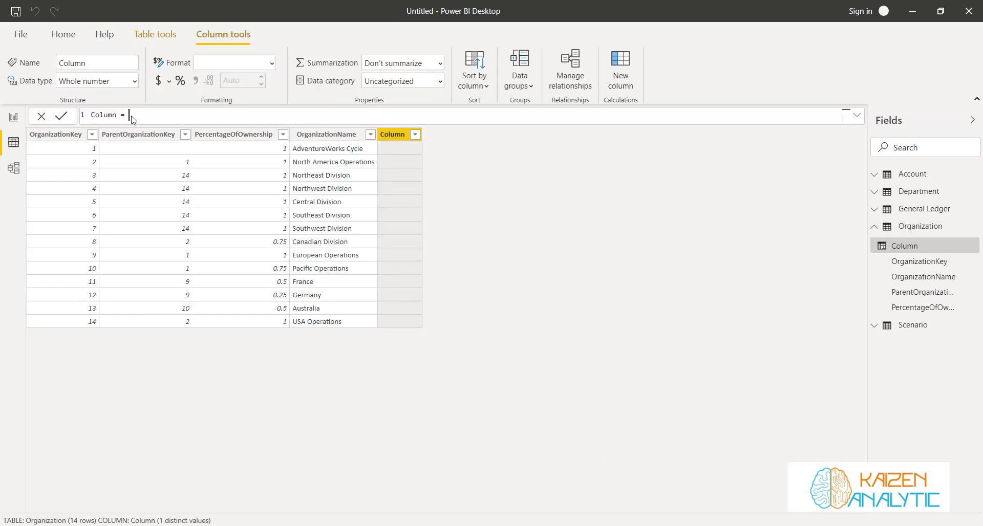
drag(132, 119, 88, 120)
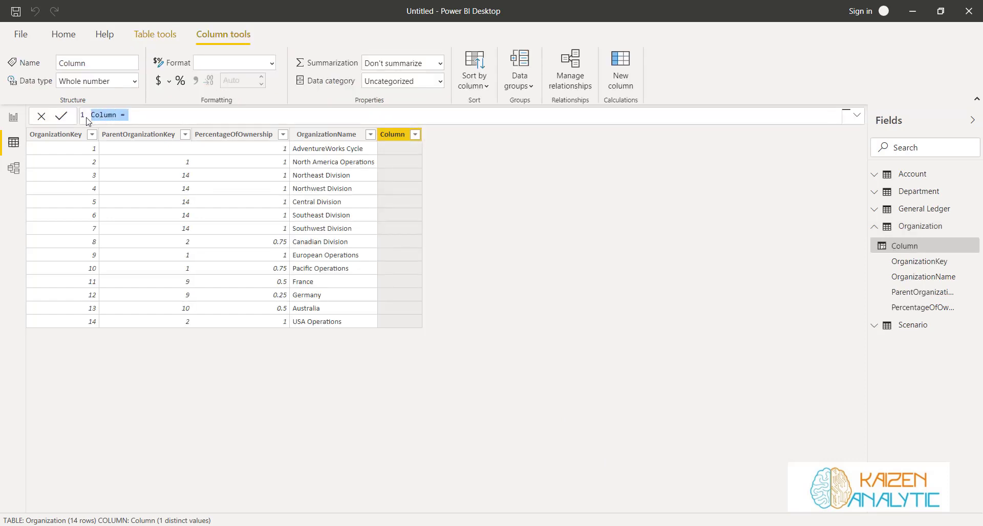
text(HierarchyPath = PATH ( Organization[OrganizationKey], Organization[ParentOrganizationKey] ))
key(Return)
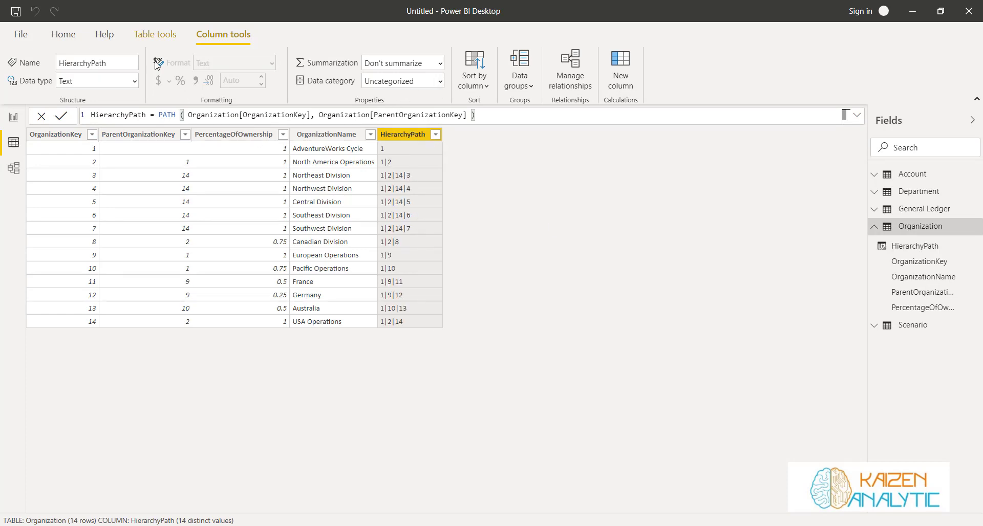
Add a calculated column to the Organization table: HierarchyDepth = PATHLENGTH ( Organization[HierarchyPath] )
click(158, 40)
click(324, 68)
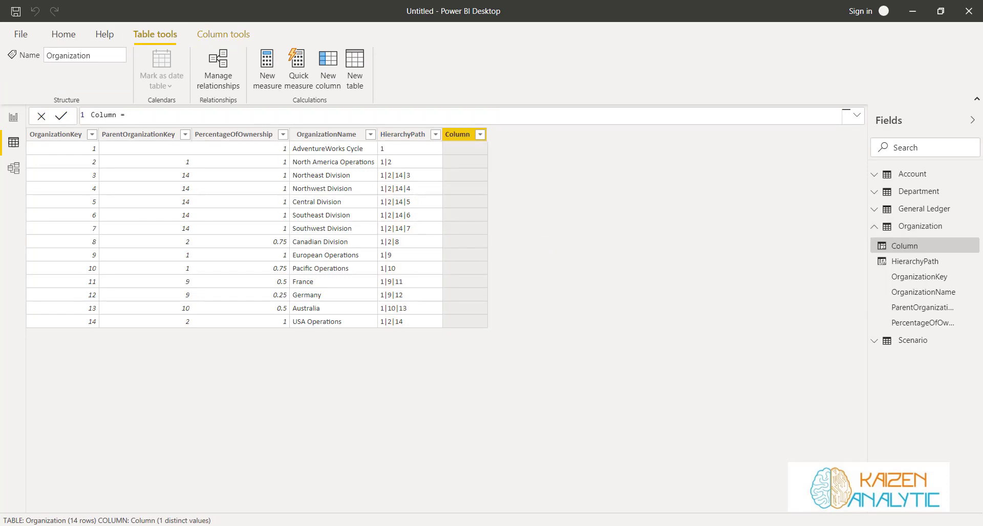
drag(158, 117, 88, 120)
text(HierarchyDepth = PATHLENGTH ( Organization[HierarchyPath] ))
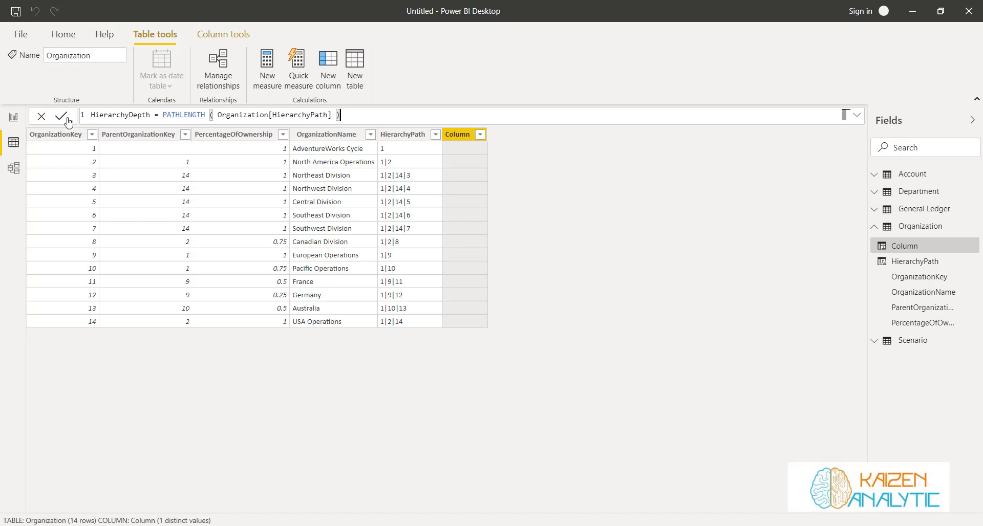
key(Return)
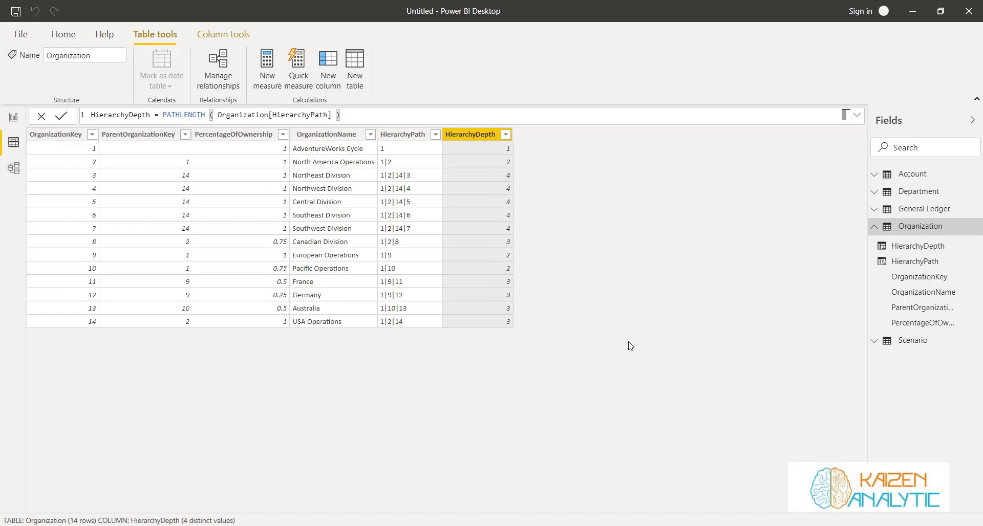
Check Organization's HierarchyDepth values, and add a Level1 column with LOOKUPVALUE returning OrganizationName where OrganizationKey matches PATHITEM ( Organization[HierarchyPath], 1, INTEGER )
click(506, 135)
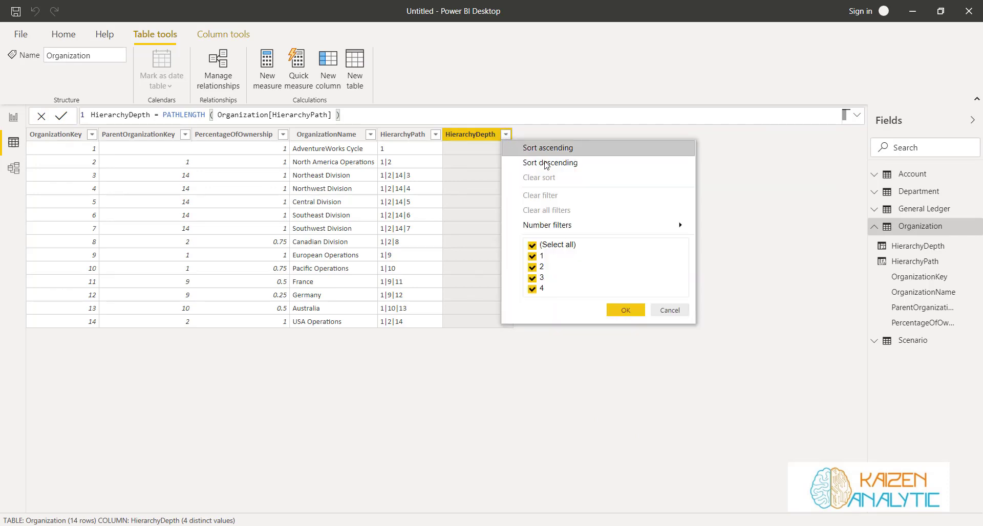
click(433, 400)
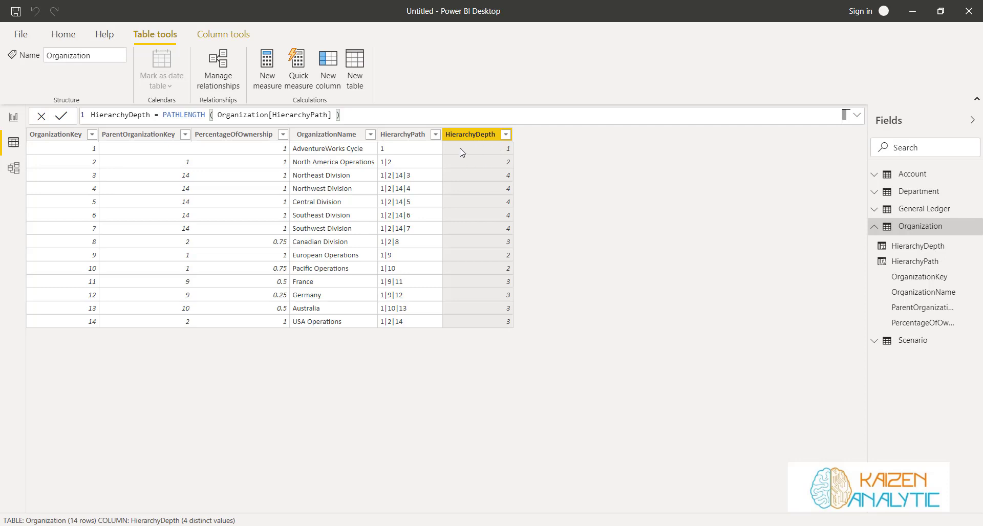
click(329, 70)
key(ctrl+a)
text(Level1 = LOOKUPVALUE (     Organization[OrganizationName],     Organization[OrganizationKey],     PATHITEM ( Organization[HierarchyPath], 1, INTEGER ) ))
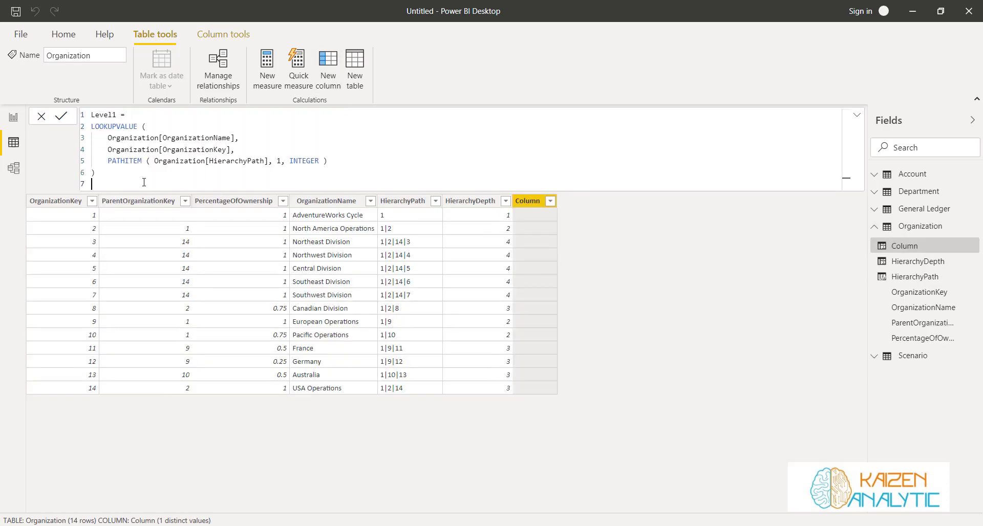
key(BackSpace)
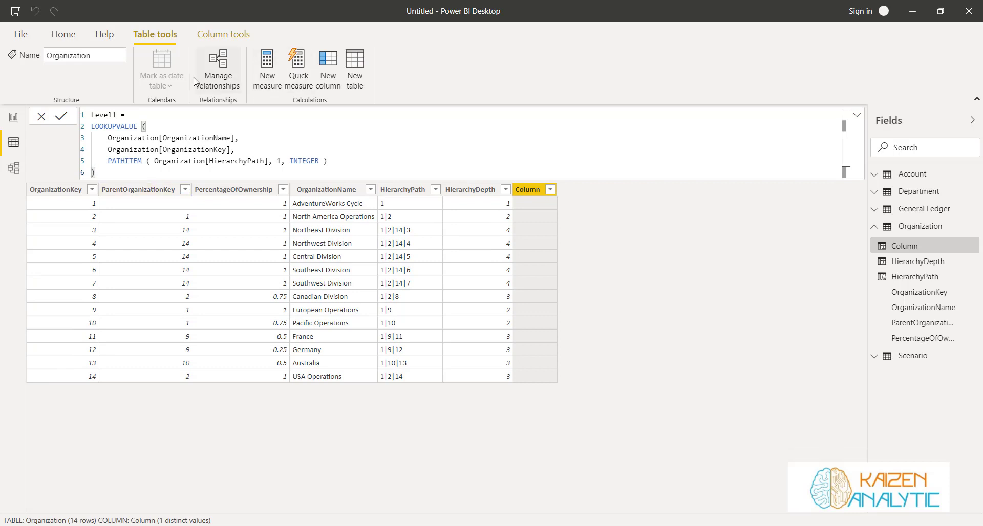
click(60, 116)
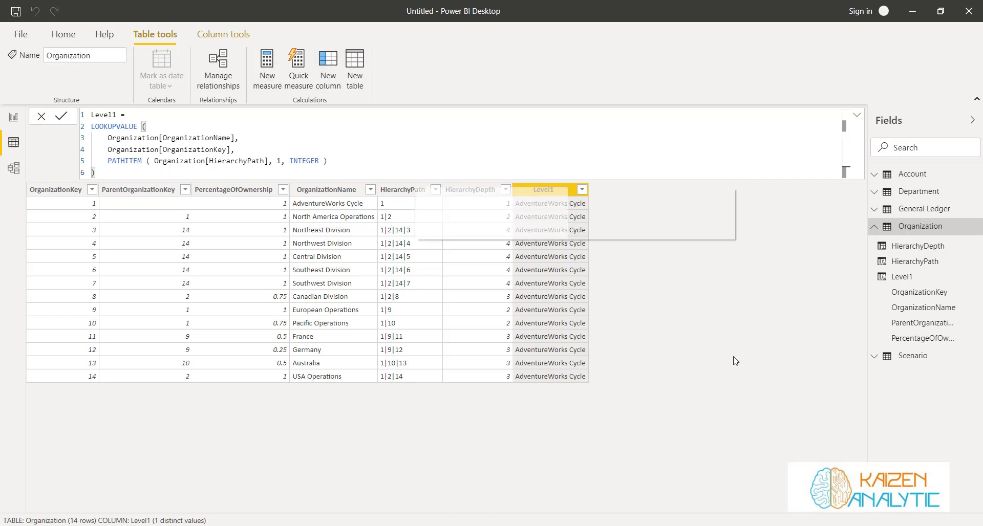
Add a Level2 column to Organization: if HierarchyDepth >= 2, look up OrganizationName by OrganizationKey at HierarchyPath item 2 (INTEGER), otherwise return Organization[Level1]
key(ctrl+a)
text(Level2 = IF (     Organization[HierarchyDepth] >= 2,     LOOKUPVALUE (         Organization[OrganizationName],         Organization[OrganizationKey],         PATHITEM ( Organization[HierarchyPath], 2, INTEGER )     ),     Organization[Level1] ))
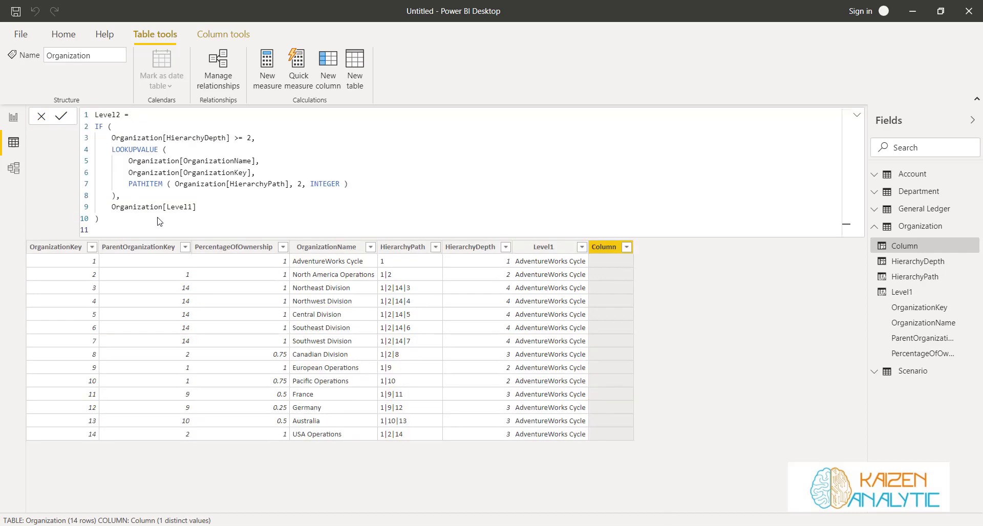
key(BackSpace)
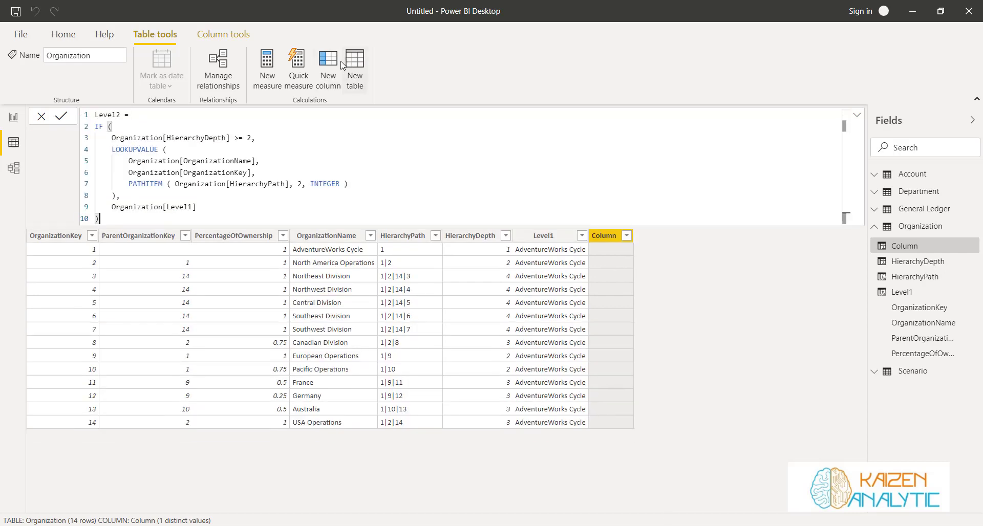
click(57, 117)
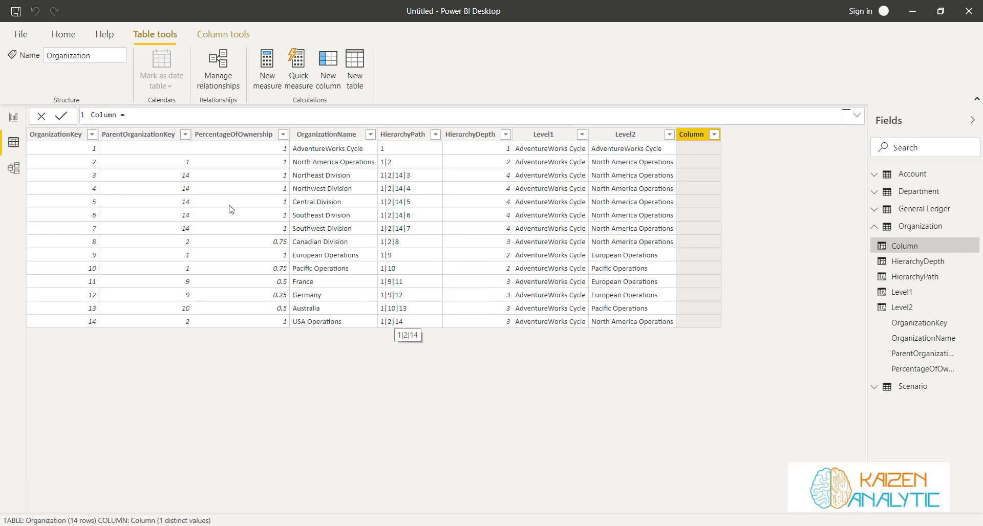
Start another Organization column from the Level2 formula, naming it Level3 and setting its condition to Organization[HierarchyDepth] >= 3
triple_click(93, 114)
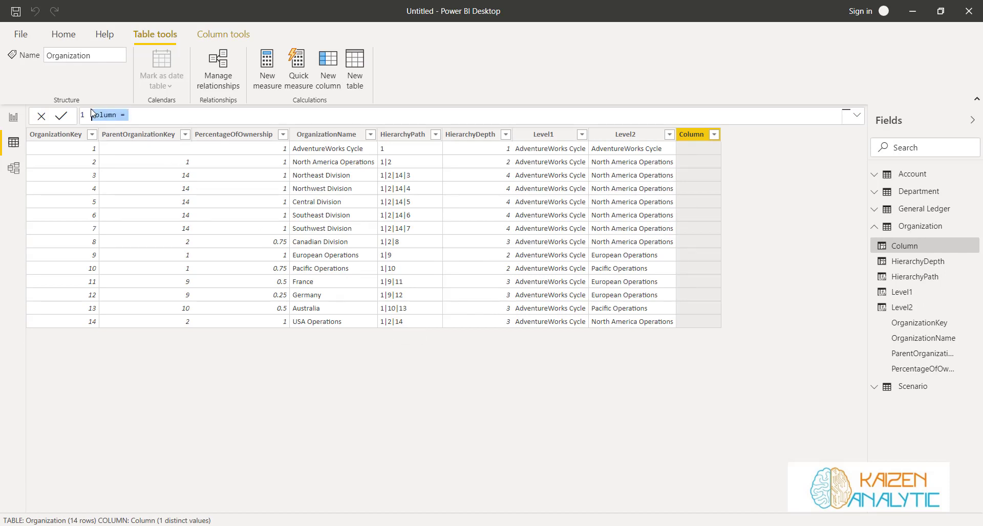
text(Level2 = IF (     Organization[HierarchyDepth] >= 2,     LOOKUPVALUE (         Organization[OrganizationName],         Organization[OrganizationKey],         PATHITEM ( Organization[HierarchyPath], 2, INTEGER )     ),     Organization[Level1] ))
click(121, 114)
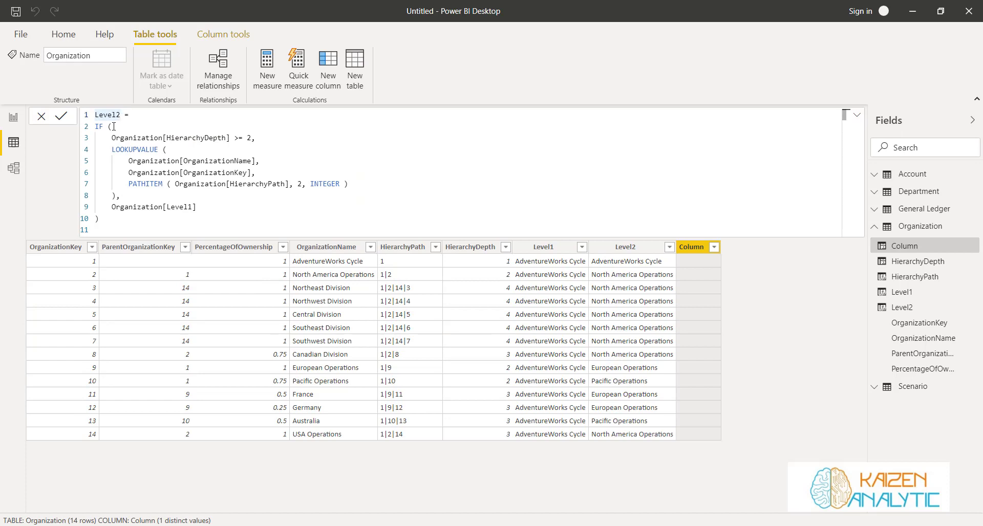
key(BackSpace)
text(3)
click(114, 126)
double_click(249, 138)
text(3)
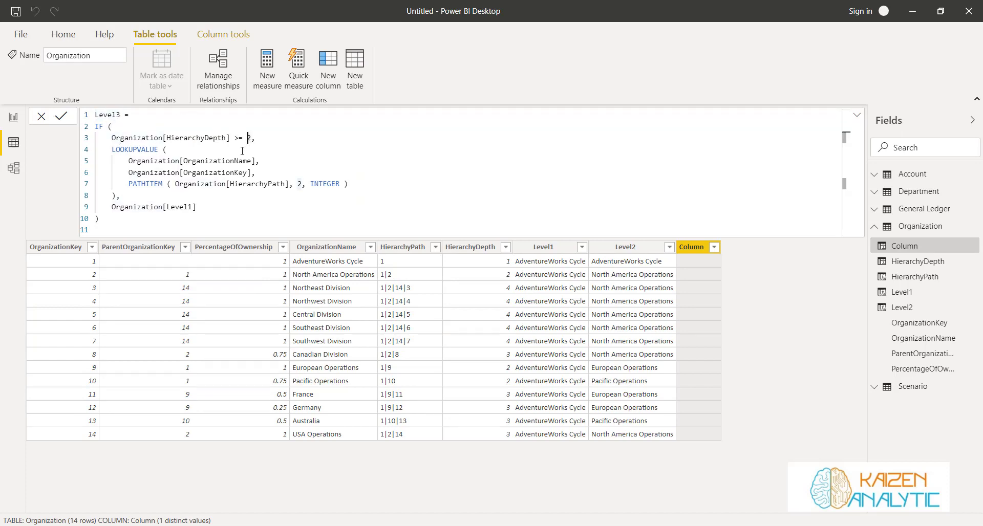
Set the Level3 formula's PATHITEM position to 3 and its fallback to Organization[Level2], and commit the column
click(298, 184)
double_click(298, 183)
text(3)
click(192, 213)
key(BackSpace)
text(2)
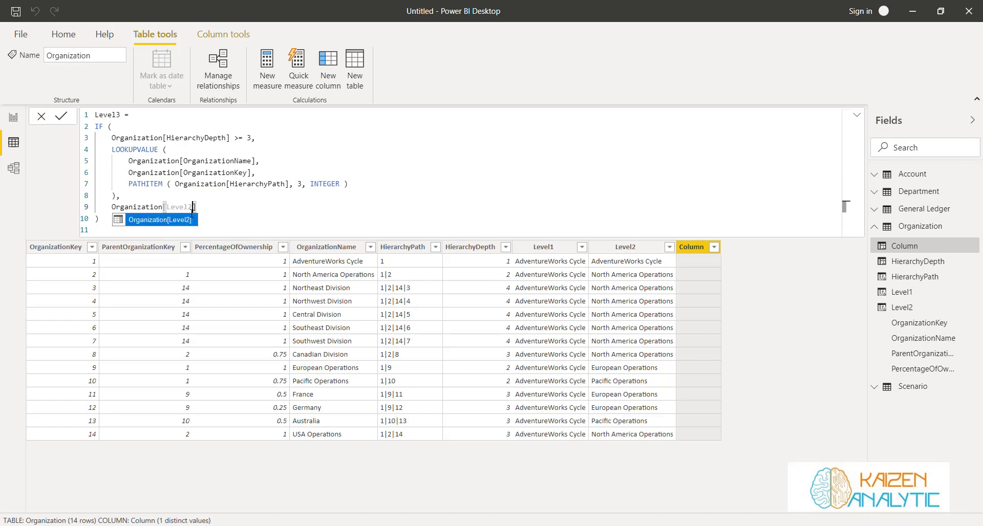
click(189, 220)
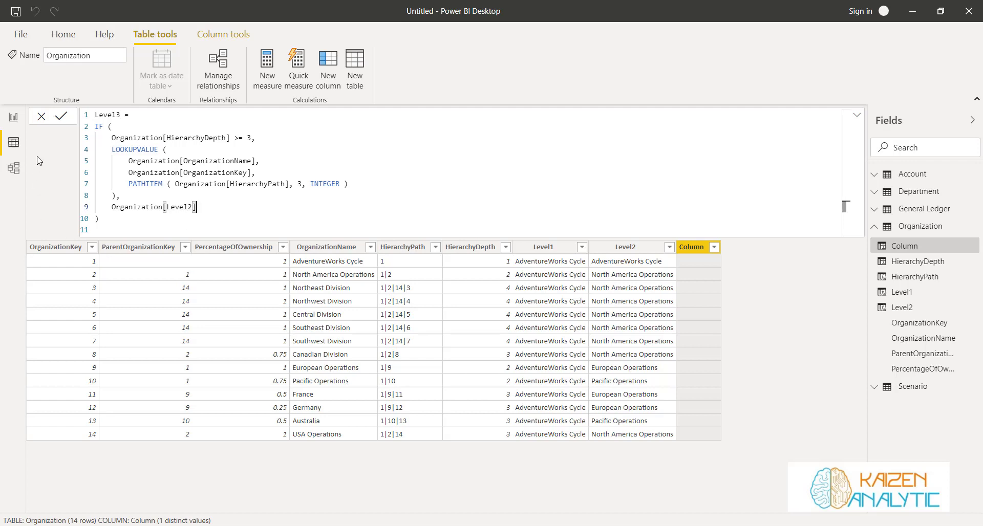
key(Return)
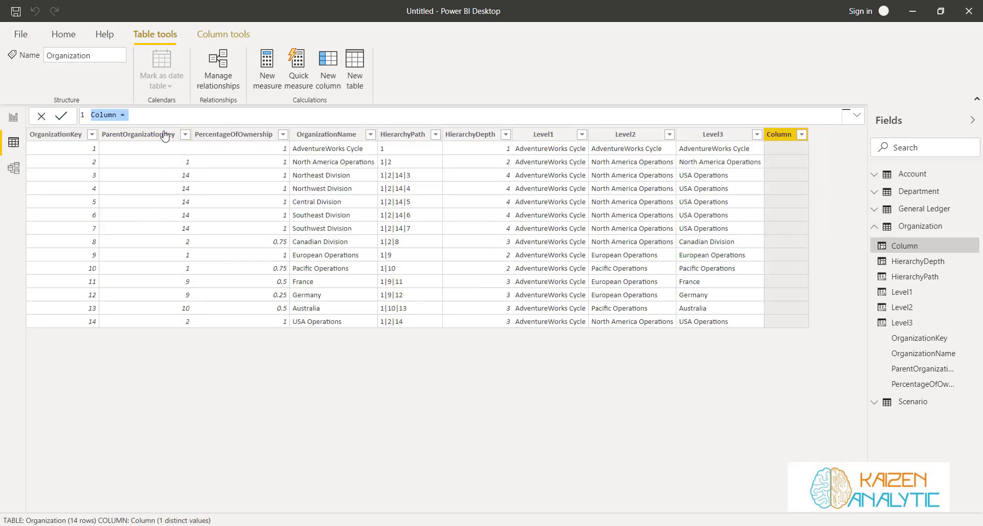
Start a further Organization column from the Level2 formula, naming it Level4 and setting its condition to Organization[HierarchyDepth] >= 4
text(Level2 = IF (     Organization[HierarchyDepth] >= 2,     LOOKUPVALUE (         Organization[OrganizationName],         Organization[OrganizationKey],         PATHITEM ( Organization[HierarchyPath], 2, INTEGER )     ),     Organization[Level1] ))
click(117, 115)
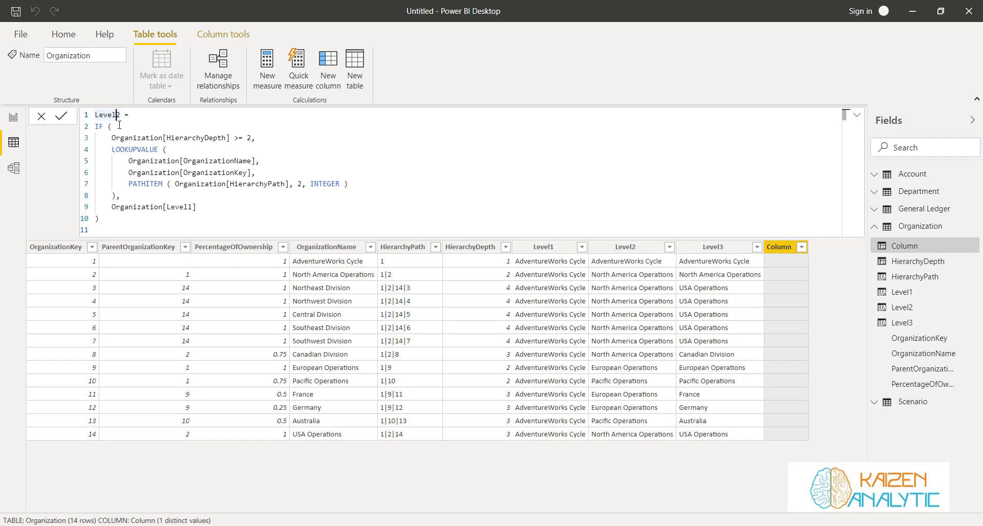
key(BackSpace)
text(4)
click(251, 139)
key(BackSpace)
text(4)
Set the Level4 formula's PATHITEM position to 4 and its fallback to Organization[Level3], and commit the column
click(297, 183)
key(BackSpace)
text(4)
double_click(189, 208)
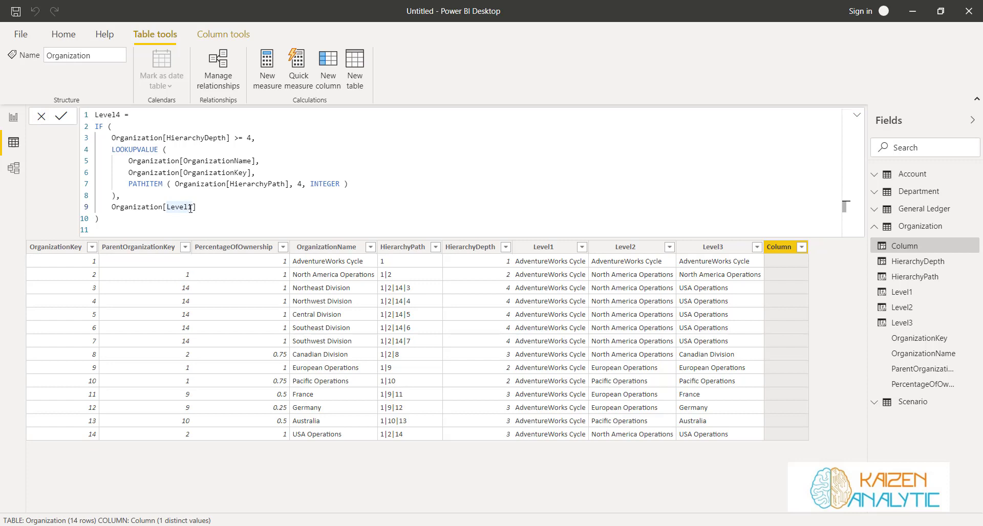
text(3)
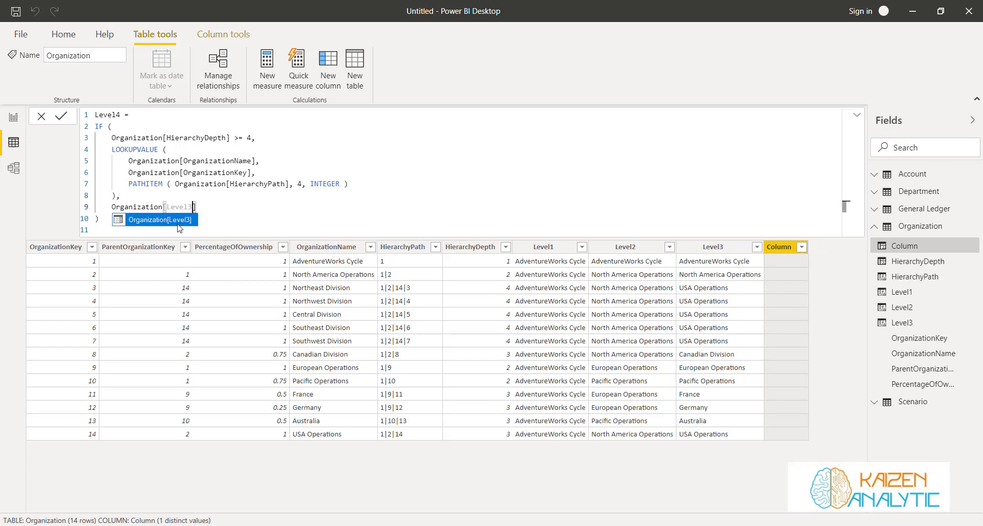
key(Tab)
click(64, 117)
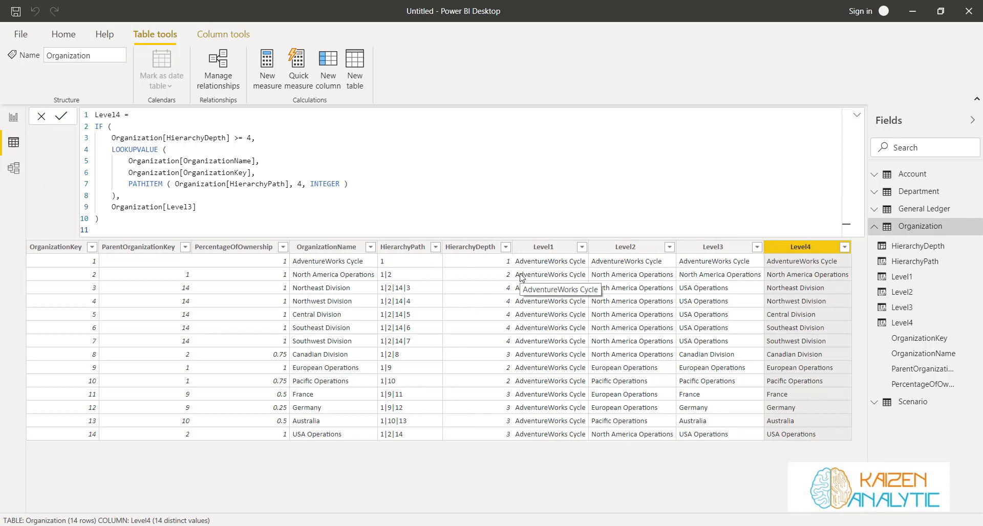
Collapse the Organization field list, and open the model diagram with its properties hidden to review the relationships to General Ledger
click(872, 227)
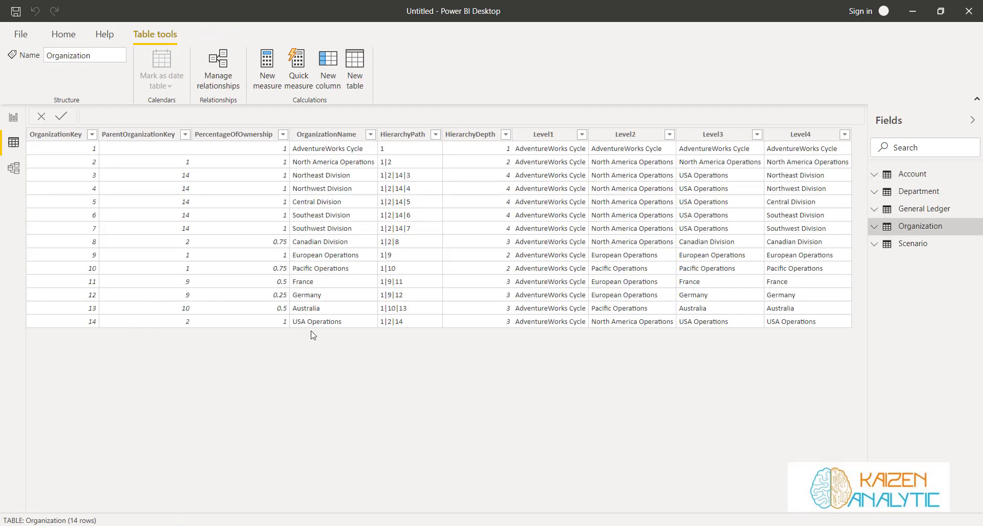
click(8, 175)
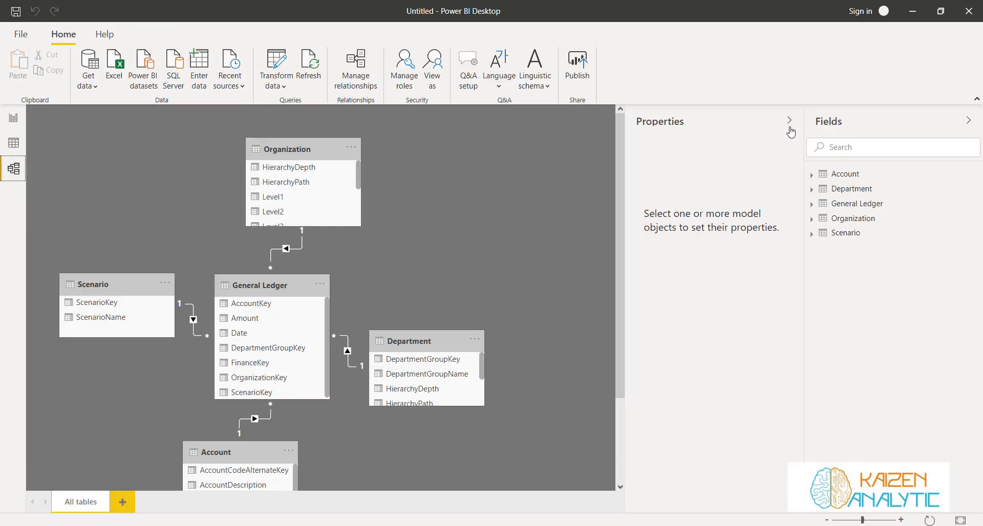
click(789, 121)
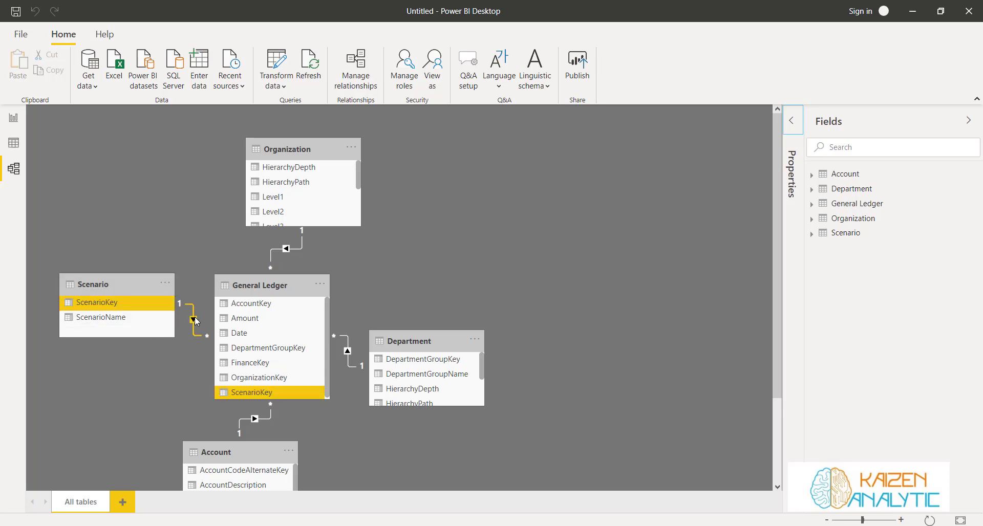
scroll(488, 323, down, 3)
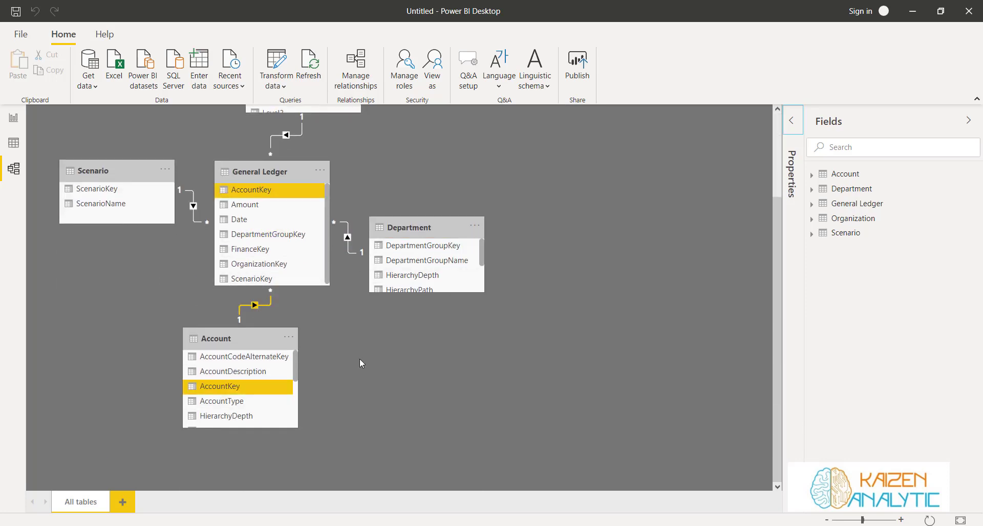
scroll(431, 410, up, 3)
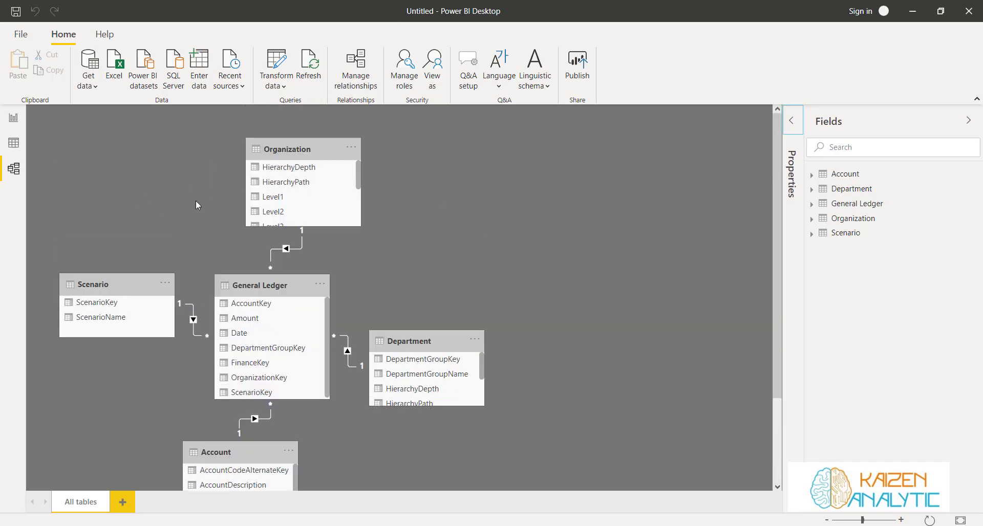
Line up the Scenario, Department and Account tables in one row with Organization at matching heights, and centre General Ledger beneath them
drag(114, 286, 159, 153)
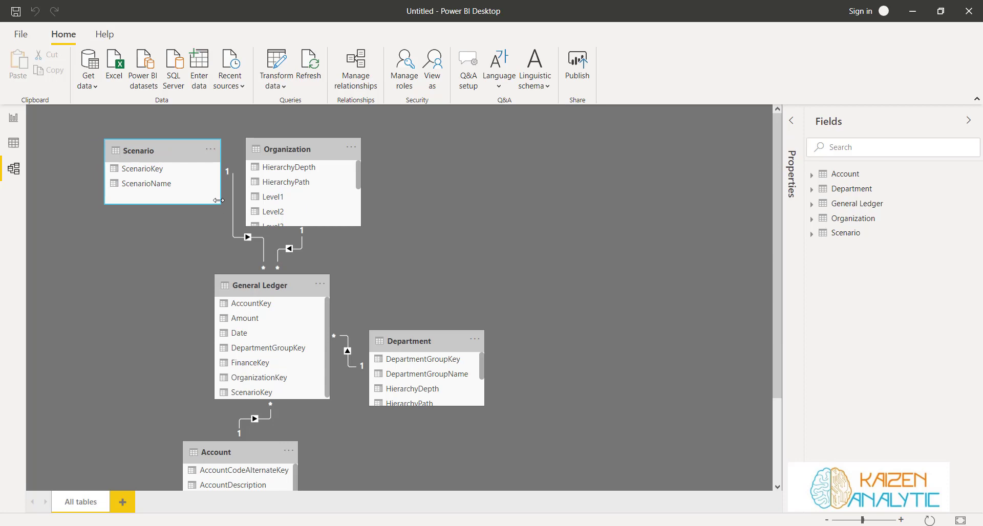
drag(218, 204, 219, 226)
drag(432, 352, 444, 154)
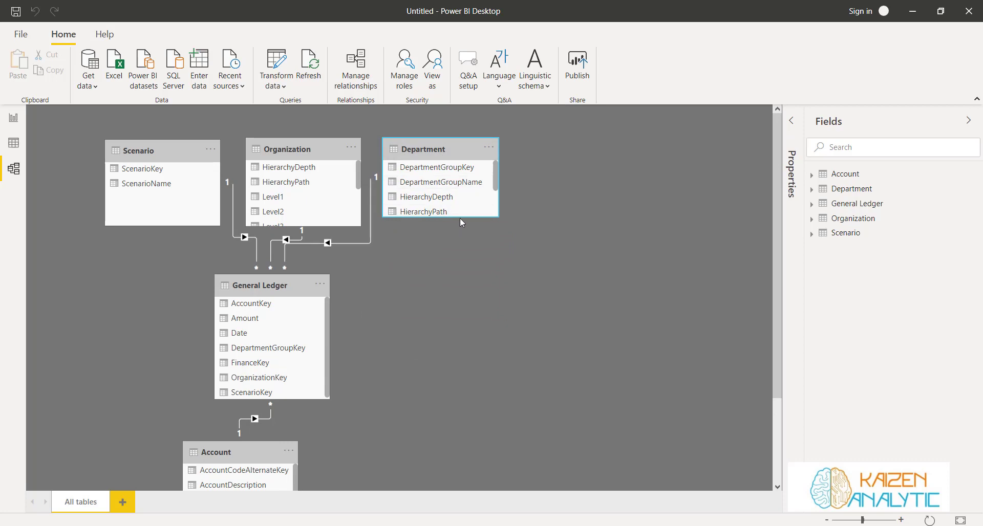
drag(460, 217, 460, 225)
mouse_move(199, 449)
mouse_down()
mouse_move(637, 180)
mouse_move(540, 136)
mouse_up()
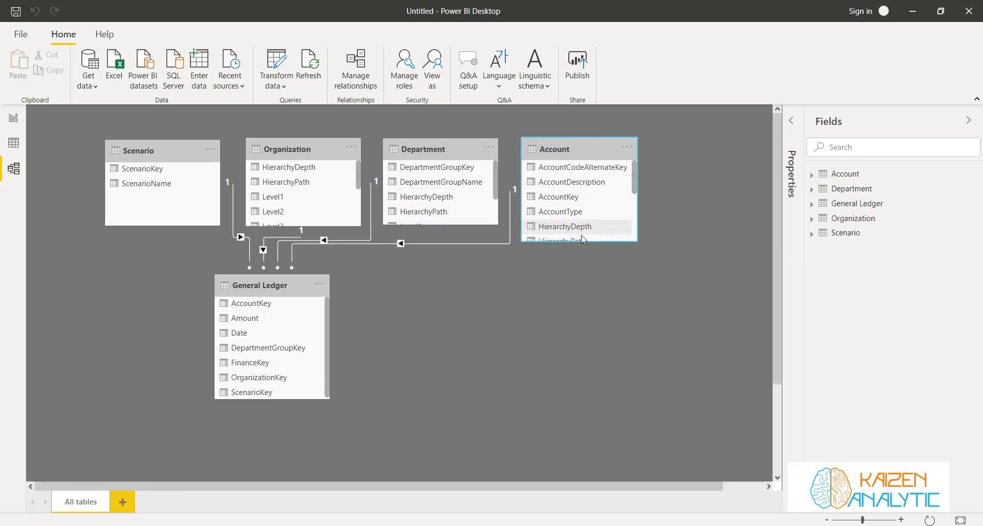
drag(583, 242, 584, 224)
drag(261, 292, 359, 341)
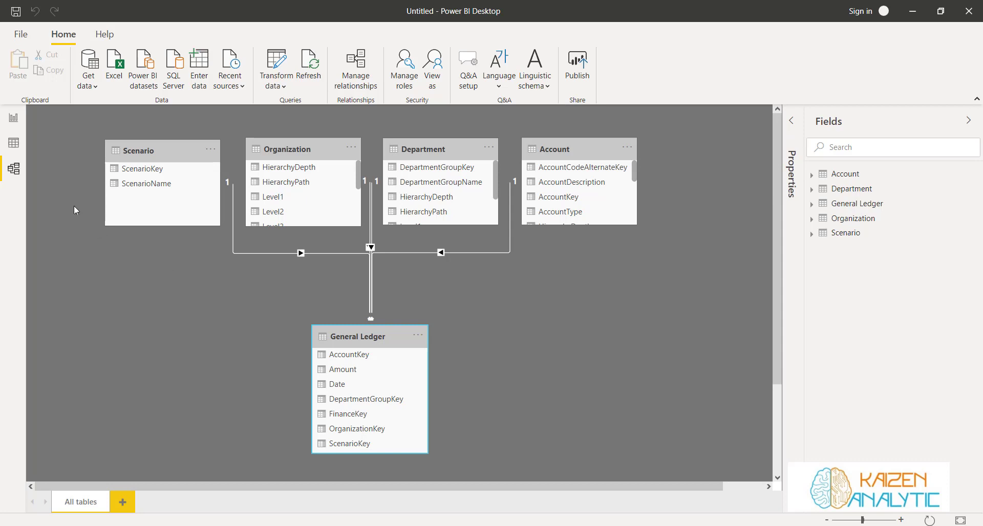
Open the report view in Power BI, and switch to the Word participant's manual to review its cover and table of contents
click(13, 118)
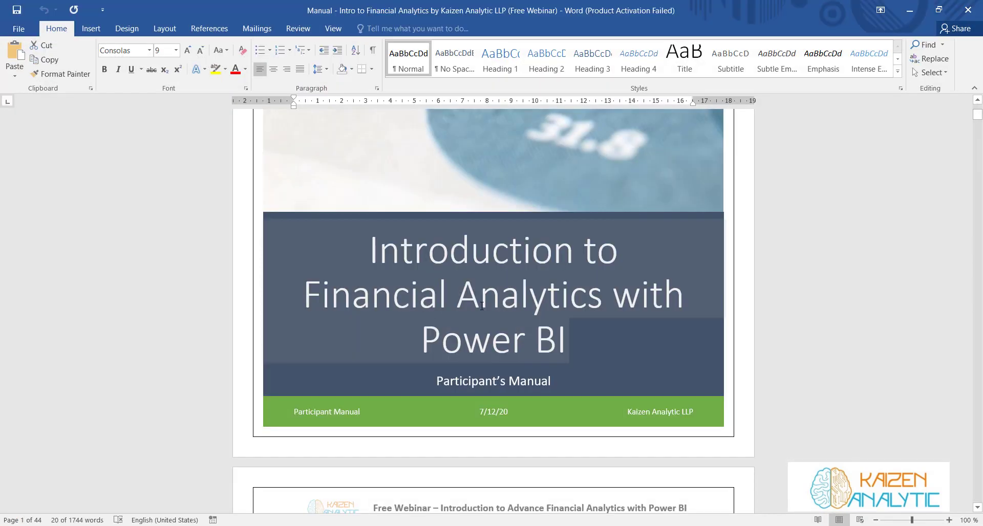
drag(979, 262, 981, 82)
scroll(628, 230, down, 6)
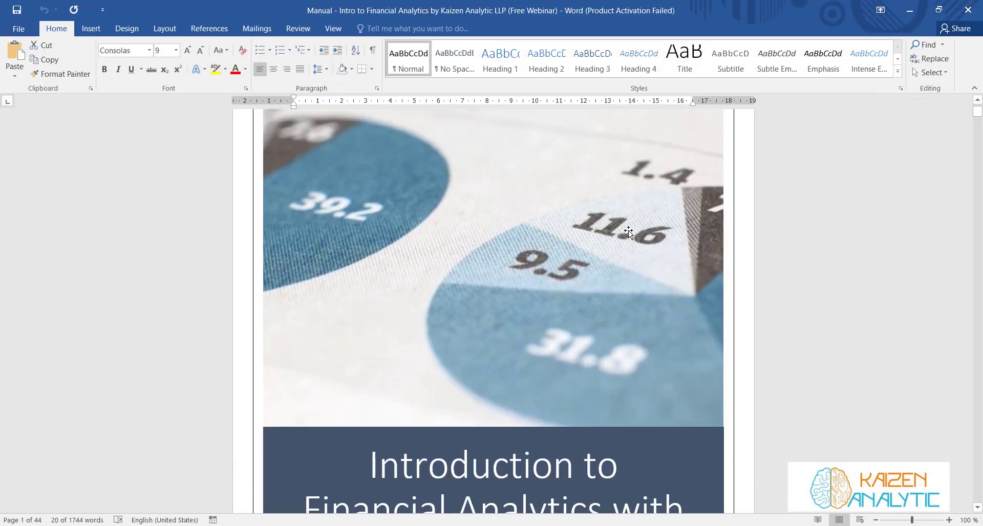
click(429, 277)
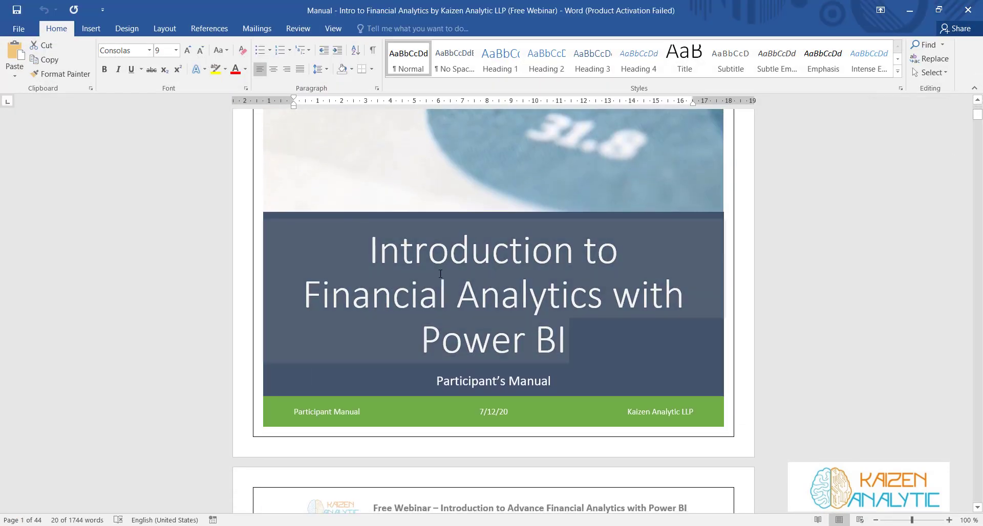
scroll(534, 293, down, 15)
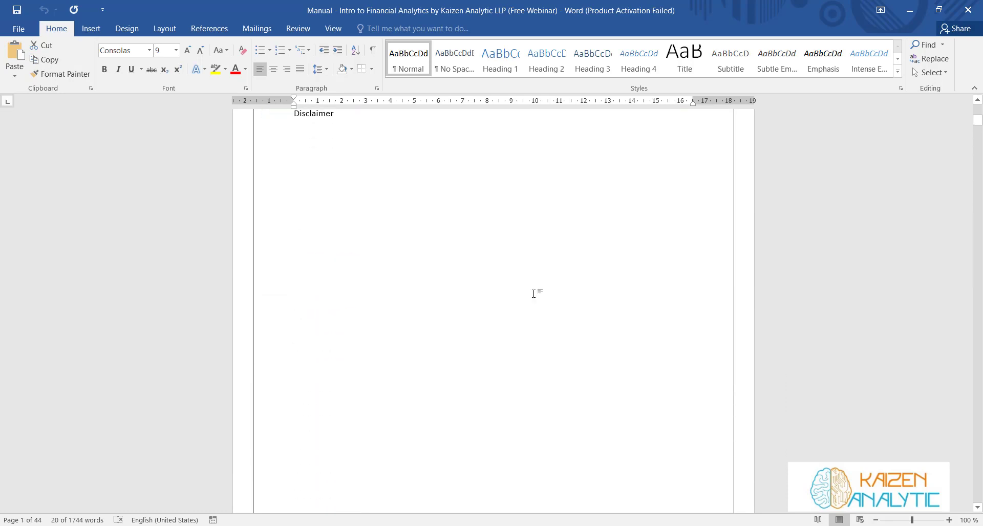
scroll(534, 293, down, 15)
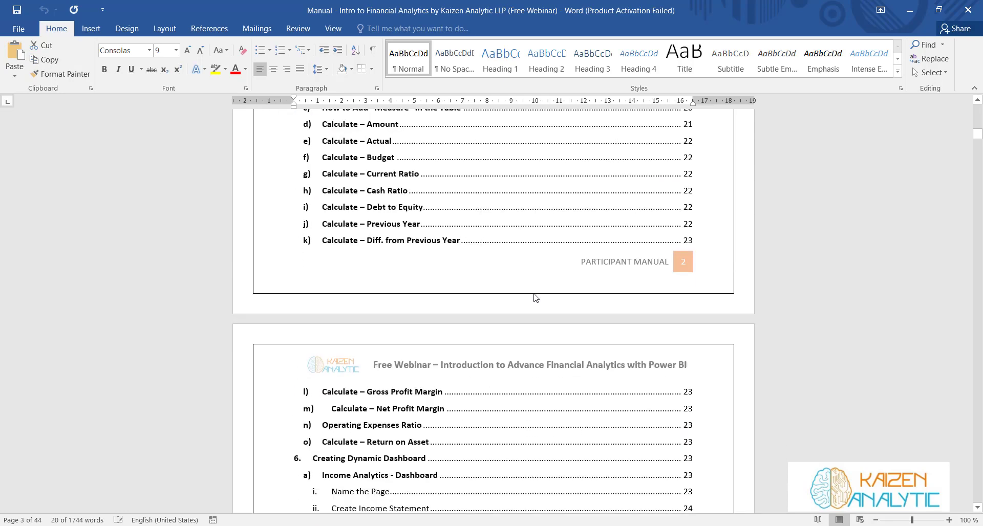
scroll(534, 294, up, 12)
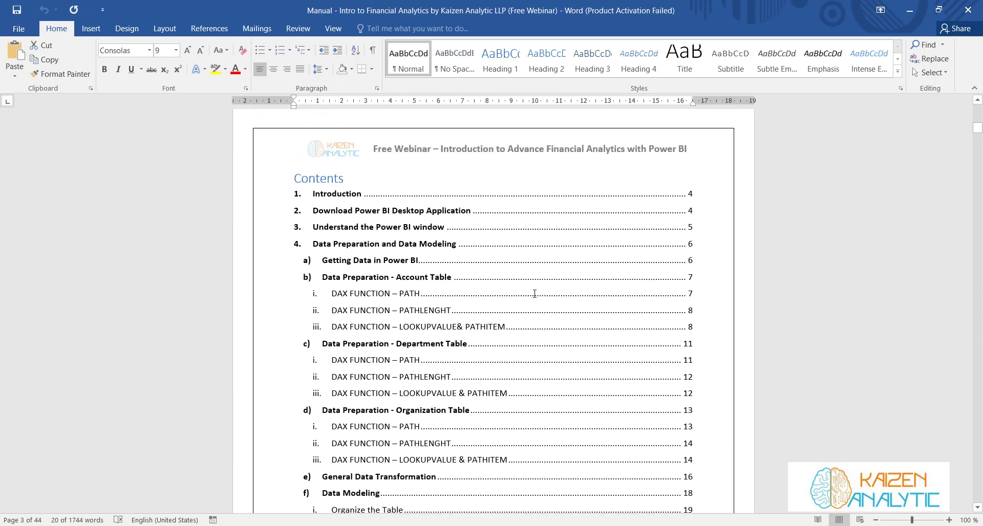
click(535, 297)
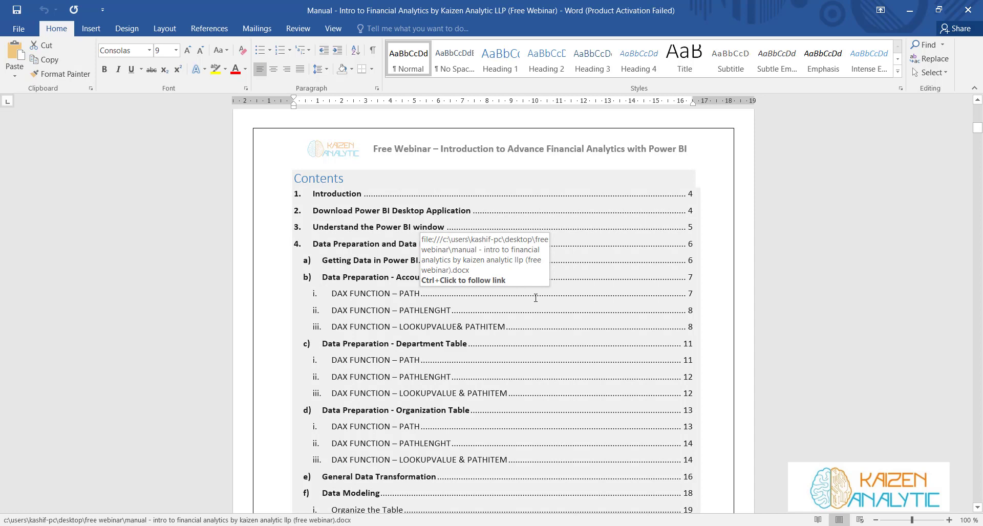
Look through the manual's data preparation pages on the PATHLENGTH, LOOKUPVALUE and PATHITEM functions for the Account and Department tables
drag(977, 129, 980, 187)
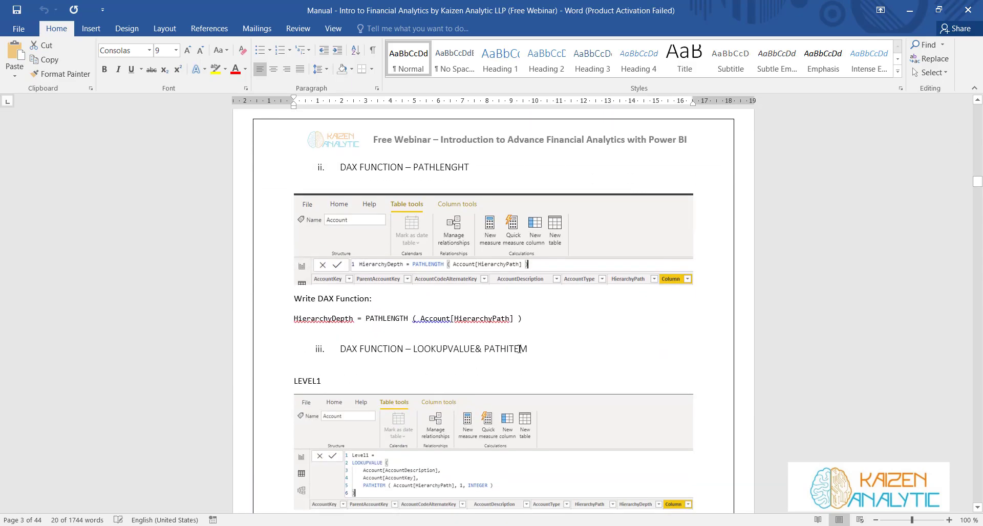
click(530, 322)
scroll(939, 320, down, 3)
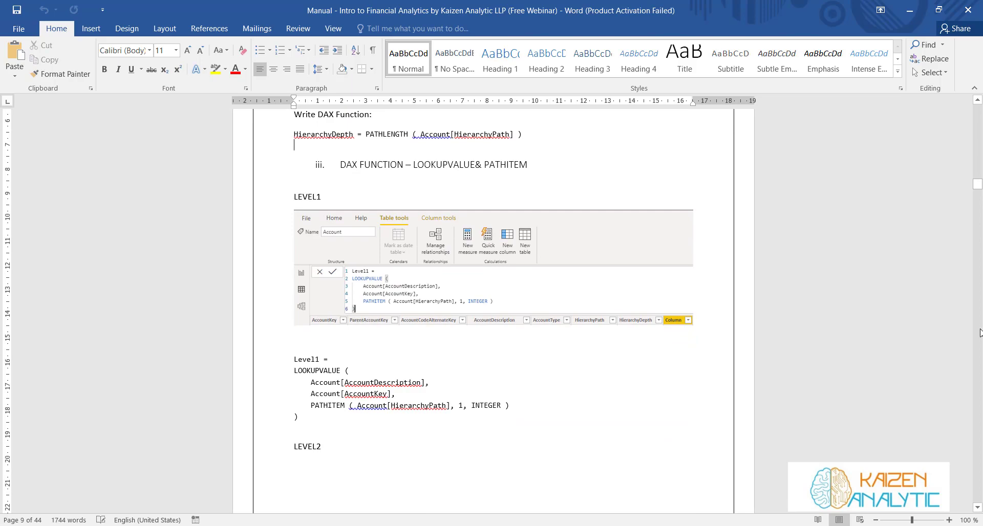
click(980, 332)
click(979, 333)
click(979, 333)
click(980, 332)
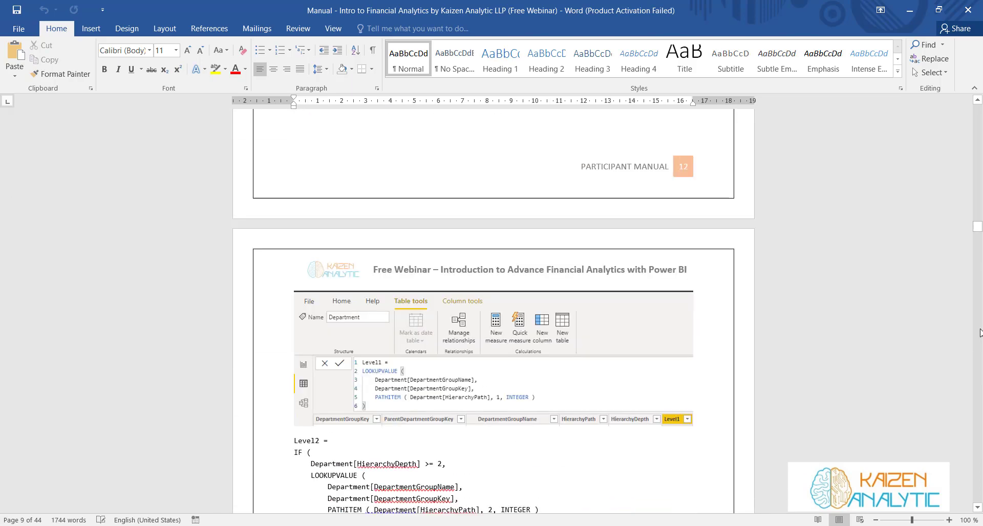
click(979, 333)
click(980, 333)
click(979, 332)
Skim the manual's dashboard-building pages on filters, slicers and key measure visuals, and switch back to Power BI Desktop
scroll(478, 344, down, 15)
scroll(481, 350, down, 20)
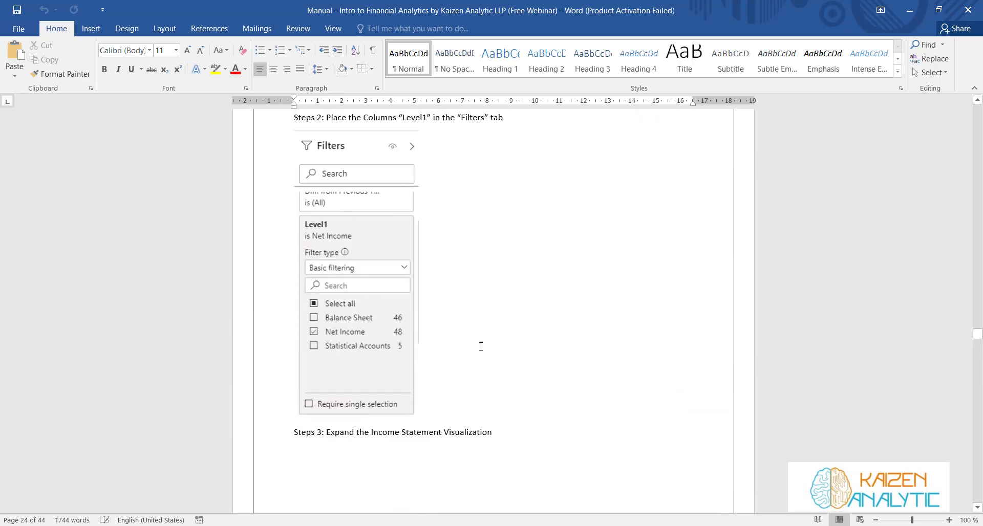
scroll(481, 350, down, 20)
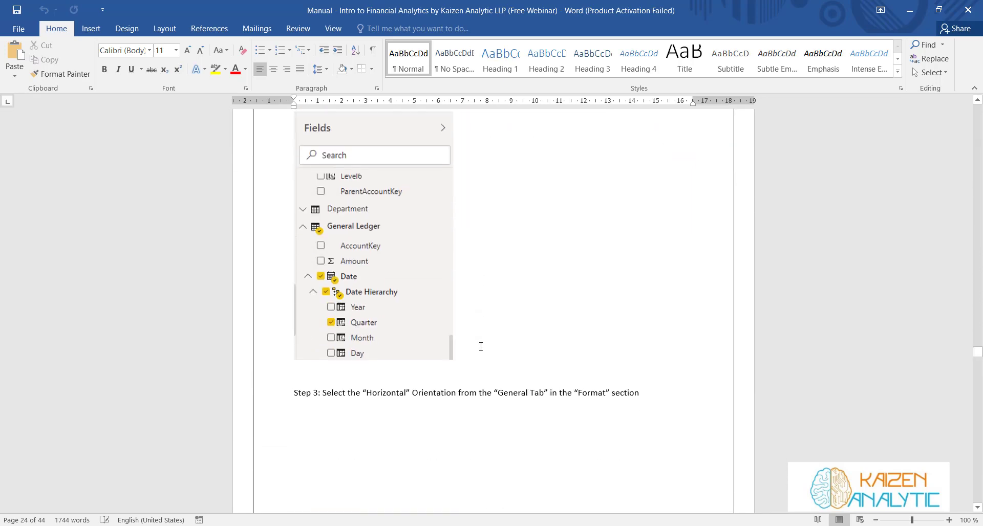
scroll(480, 347, down, 20)
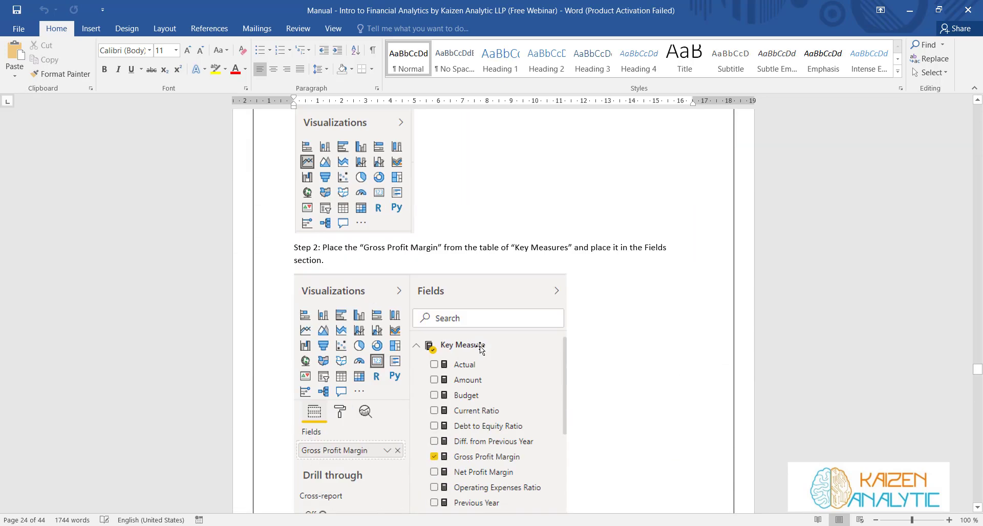
scroll(480, 347, down, 15)
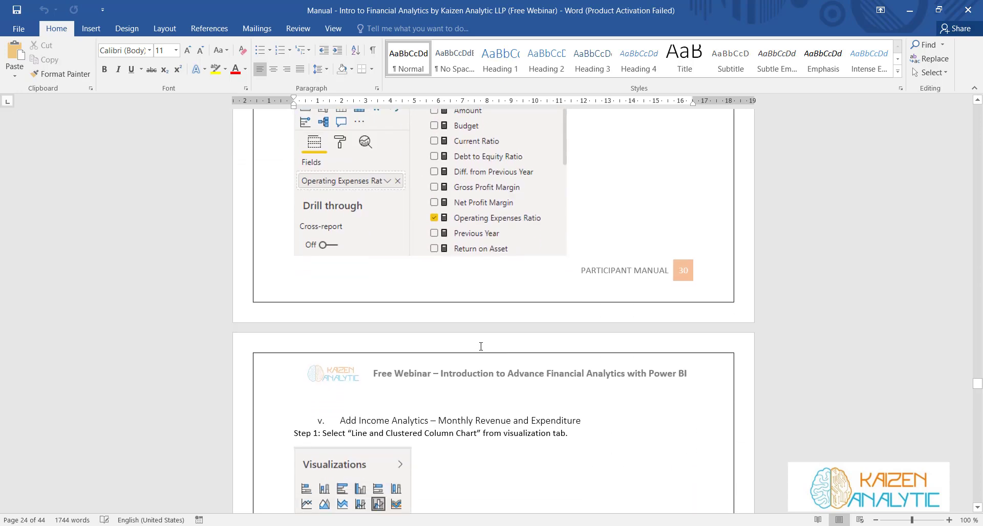
drag(979, 396, 977, 249)
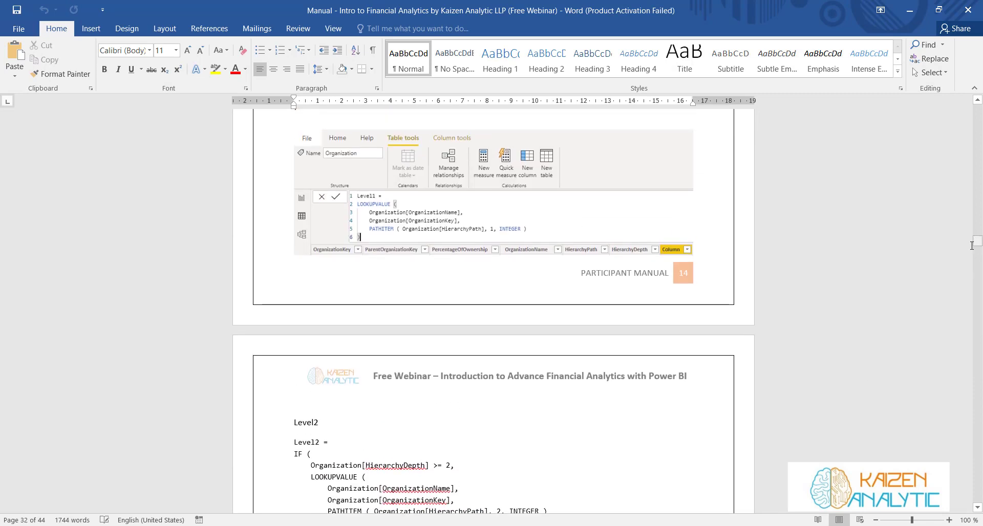
click(909, 10)
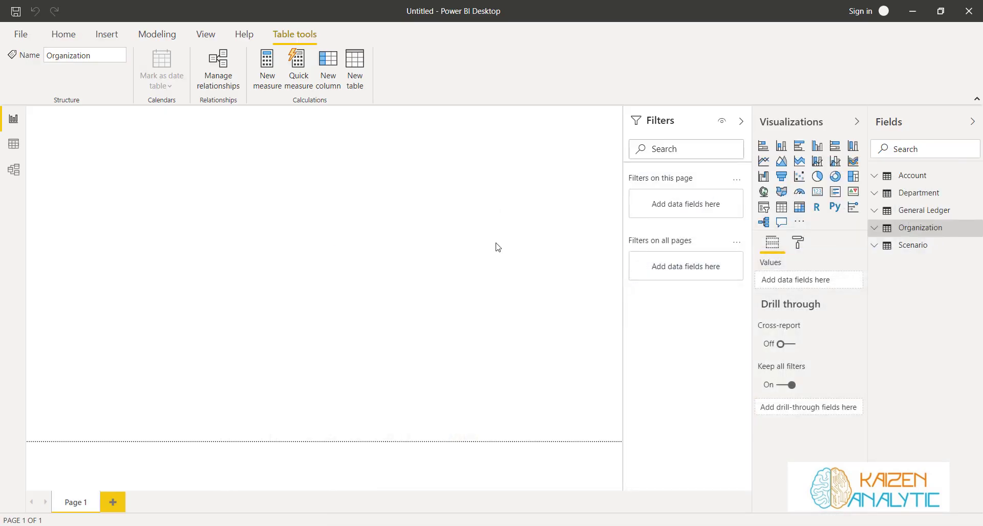
Create a blank manually entered table named Key Measures and load it into the model
click(496, 247)
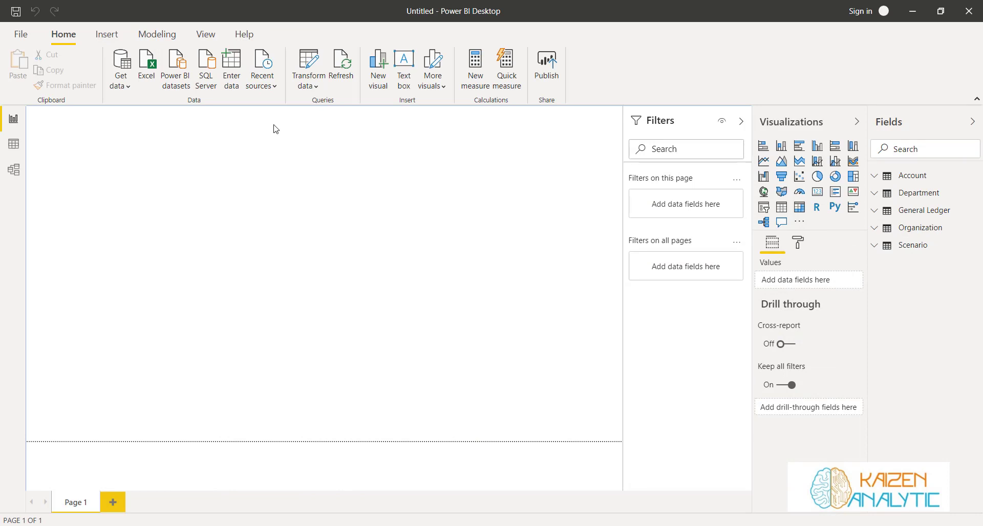
click(234, 70)
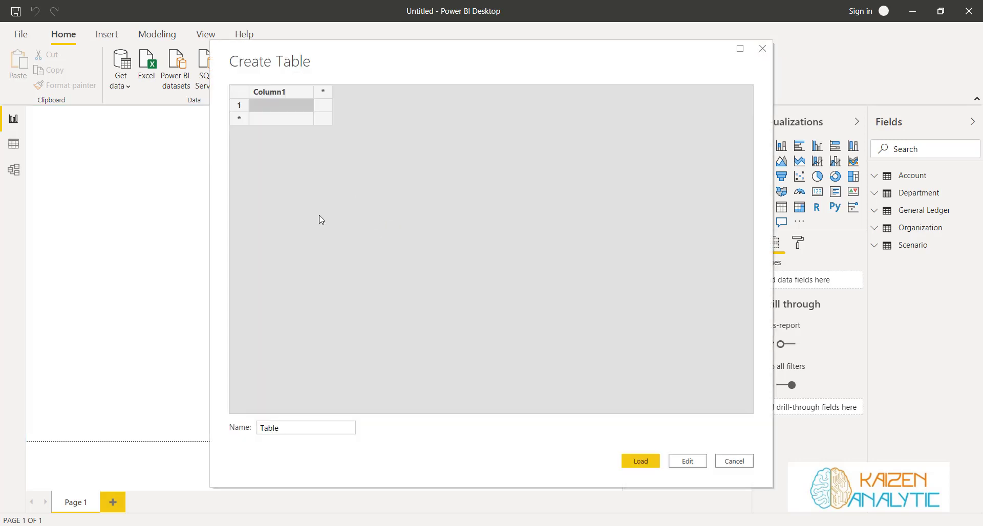
double_click(303, 427)
text(Key Measute)
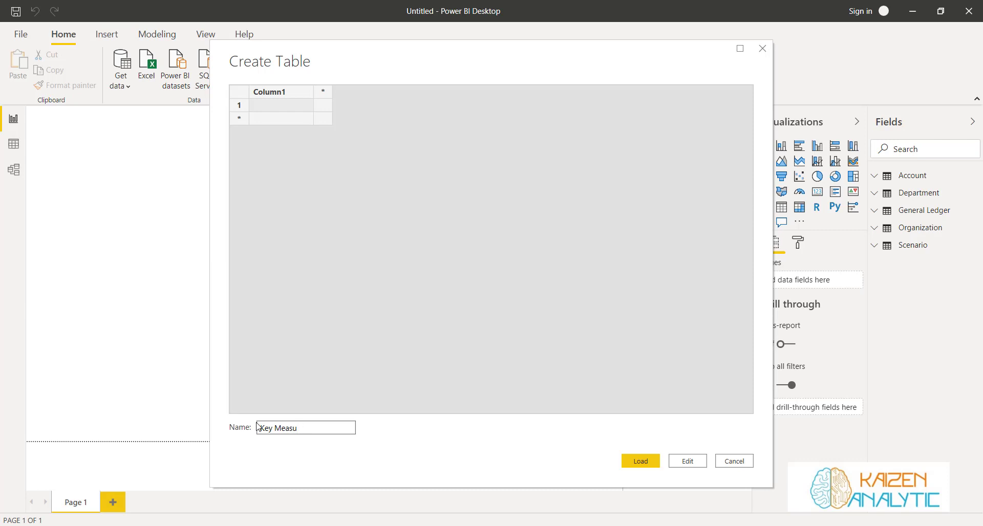
key(BackSpace)
key(BackSpace)
key(BackSpace)
key(BackSpace)
key(BackSpace)
text(Measures)
click(641, 463)
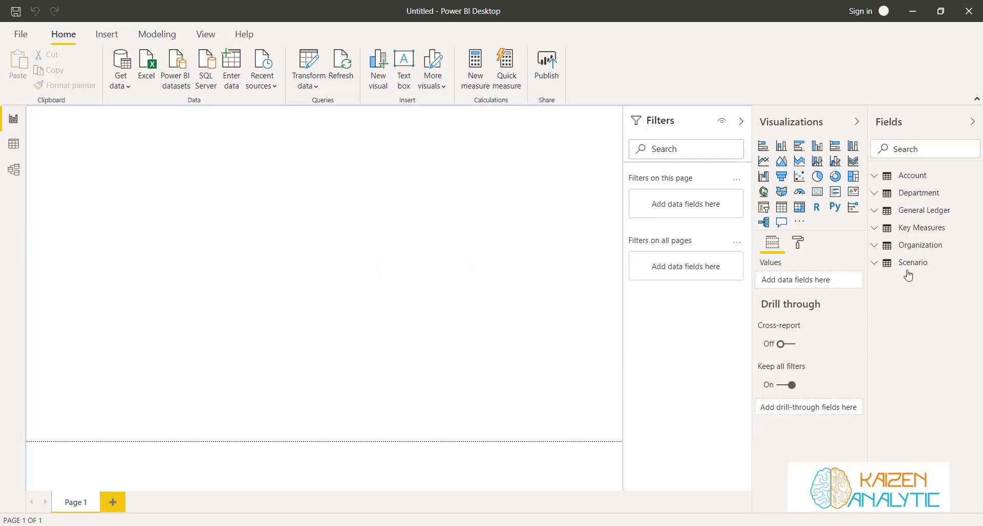
Start a new measure in the Key Measures table and clear its default formula text
click(911, 229)
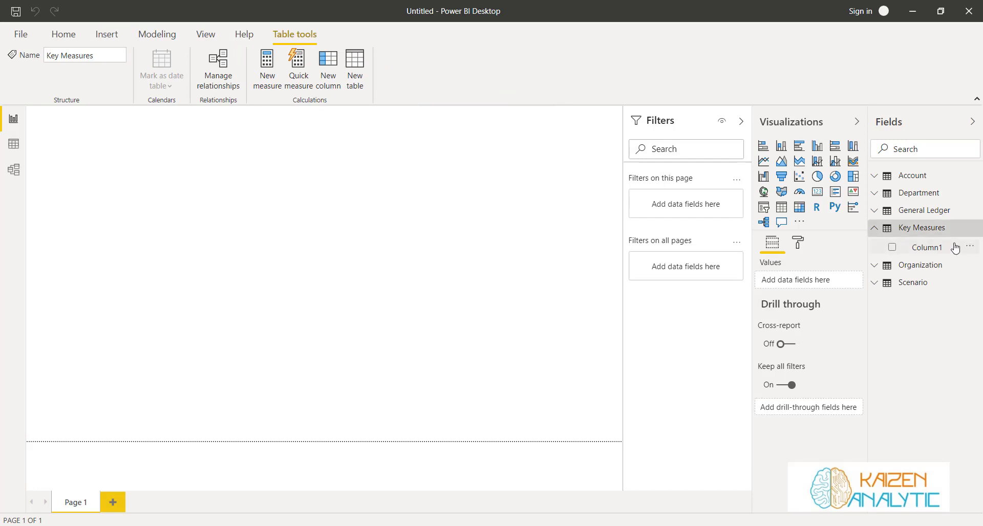
click(975, 228)
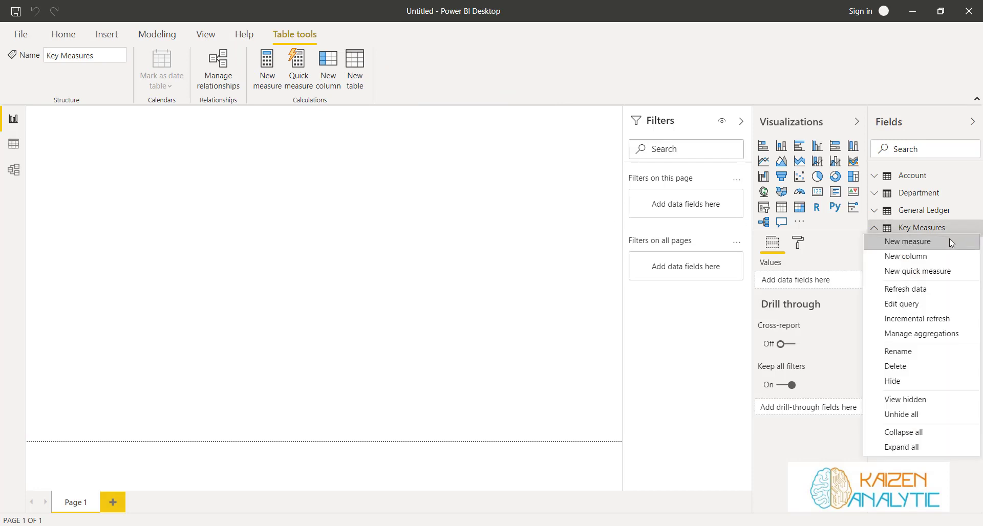
click(962, 241)
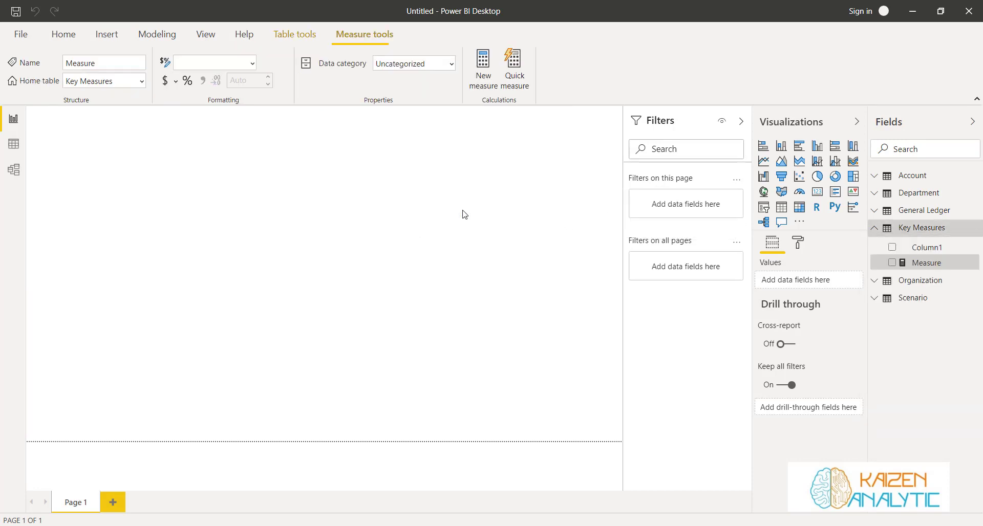
key(BackSpace)
key(BackSpace)
key(BackSpace)
key(BackSpace)
key(BackSpace)
key(BackSpace)
key(BackSpace)
key(BackSpace)
key(BackSpace)
key(BackSpace)
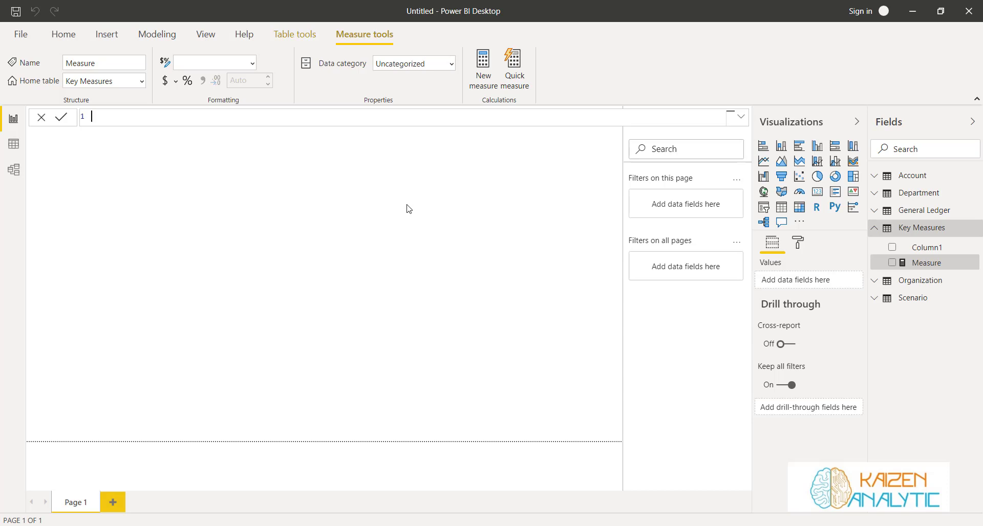
Define the measure as Amount = sum('General Ledger'[Amount]) and commit it
text(Amount = sum()
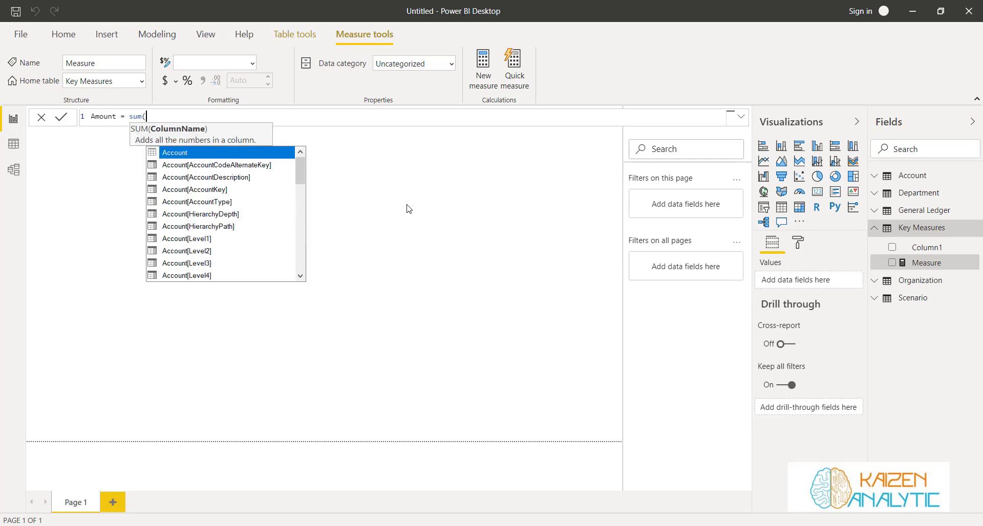
text(led)
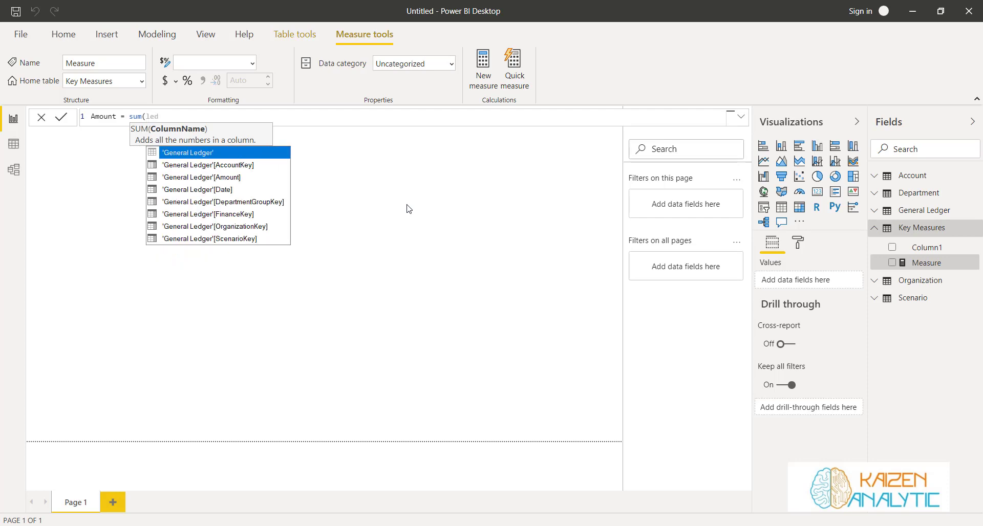
key(Down)
key(Down)
key(Tab)
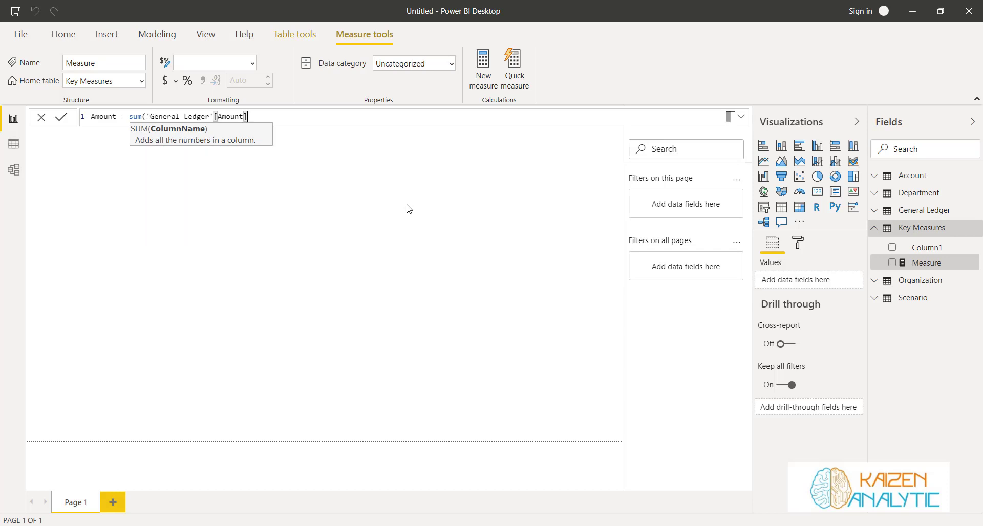
text())
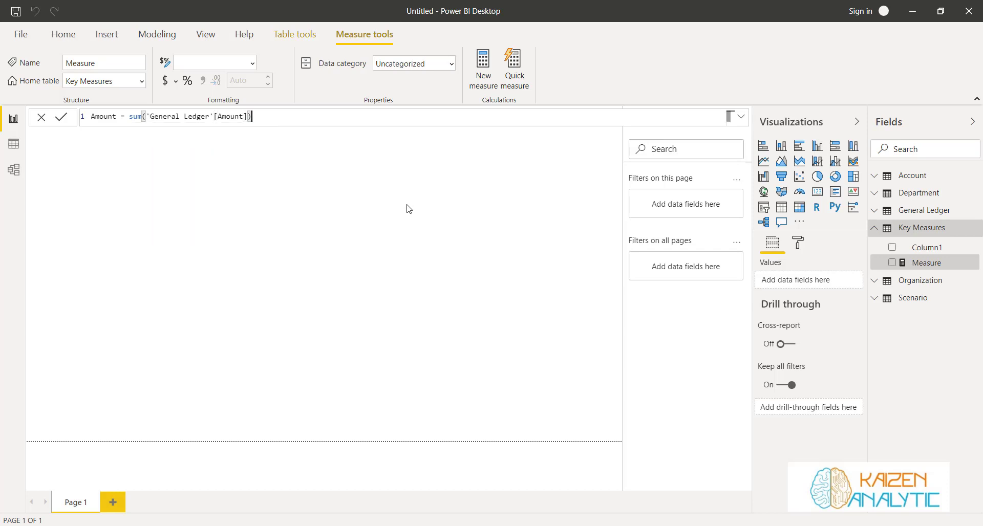
click(60, 120)
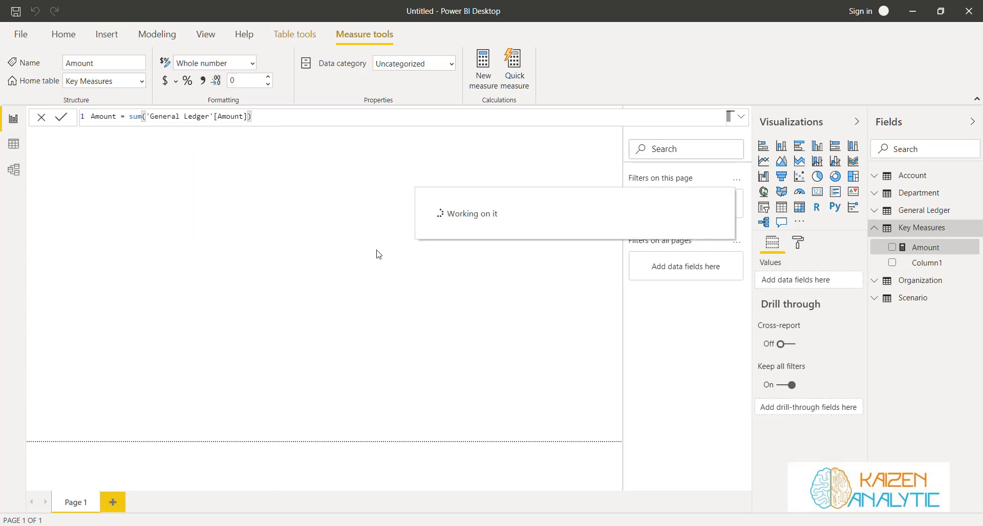
Place the Amount measure on the report page as a card visual, and shrink the card to a compact size
drag(910, 251, 408, 284)
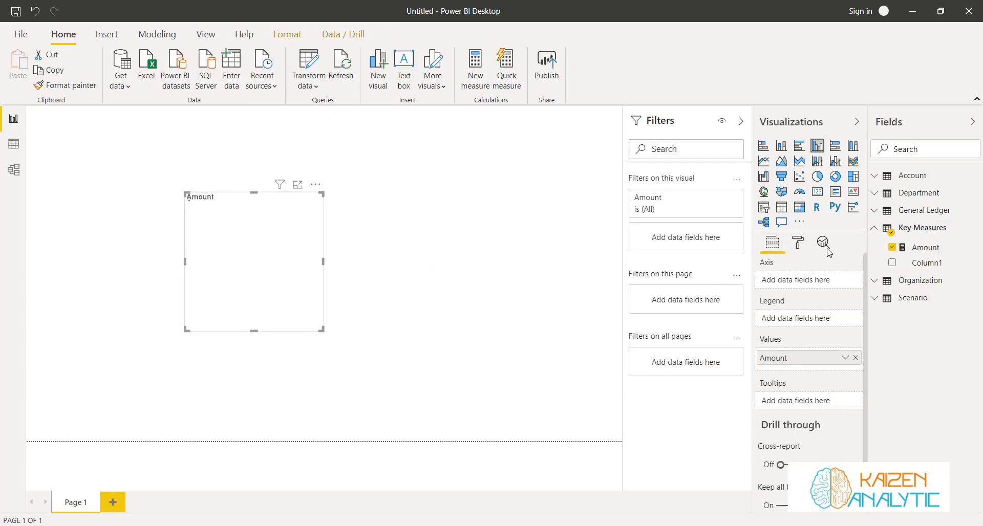
click(817, 191)
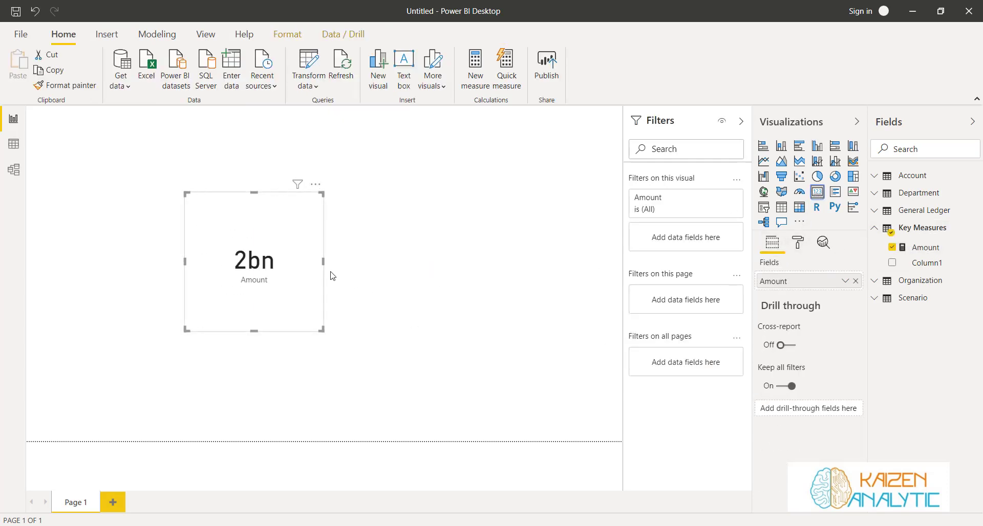
drag(322, 331, 279, 263)
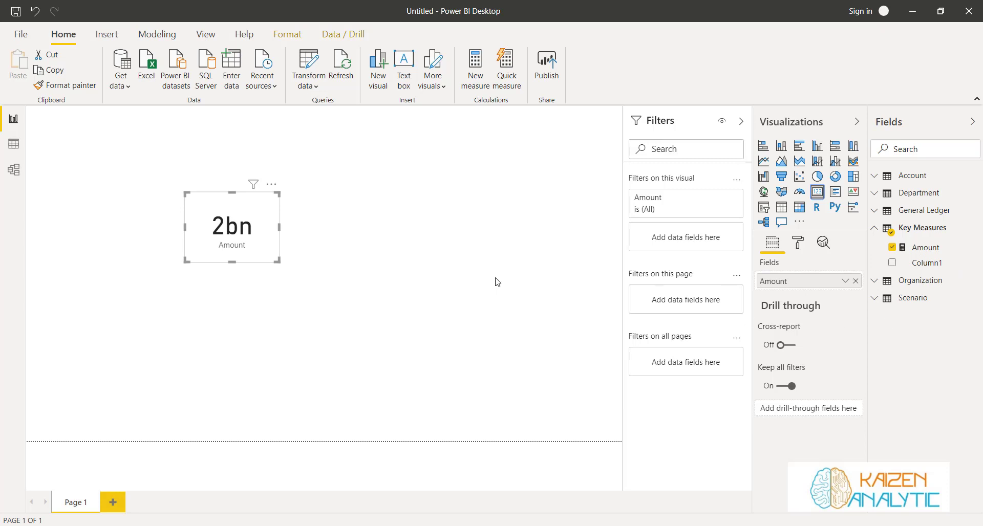
click(388, 250)
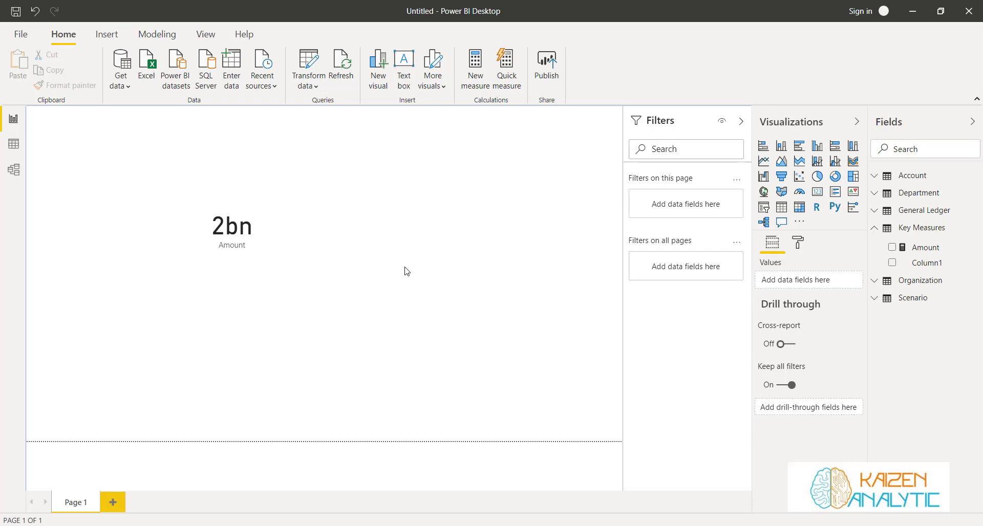
click(263, 253)
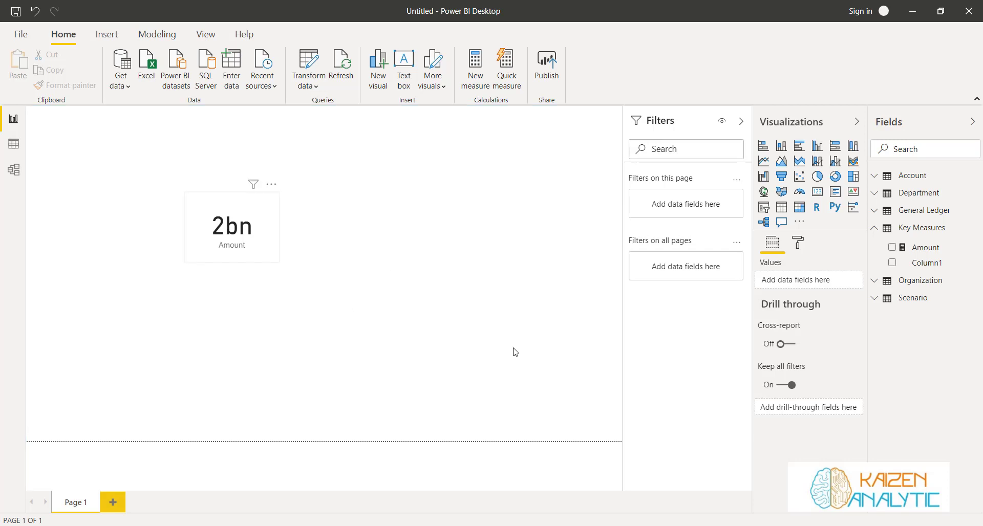
Delete the placeholder Column1 from the Key Measures table
right_click(928, 263)
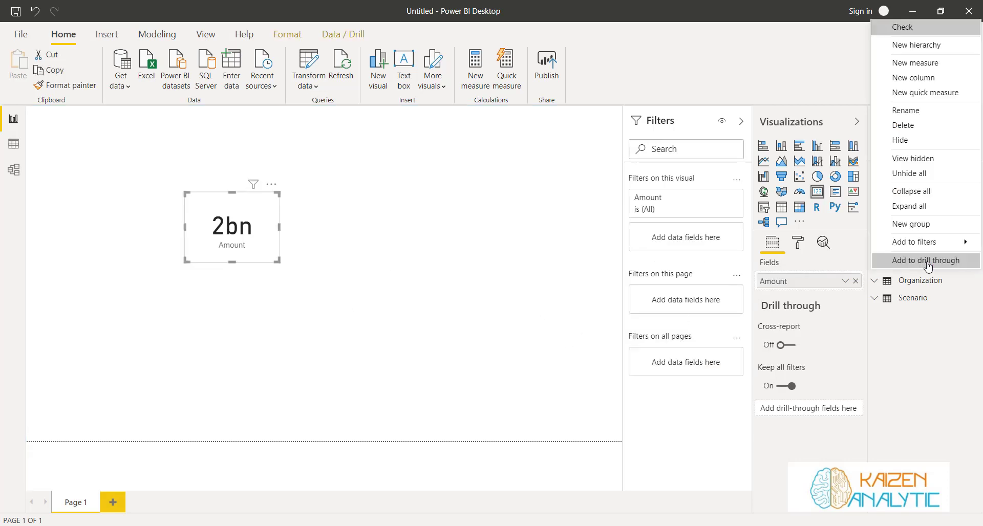
click(903, 125)
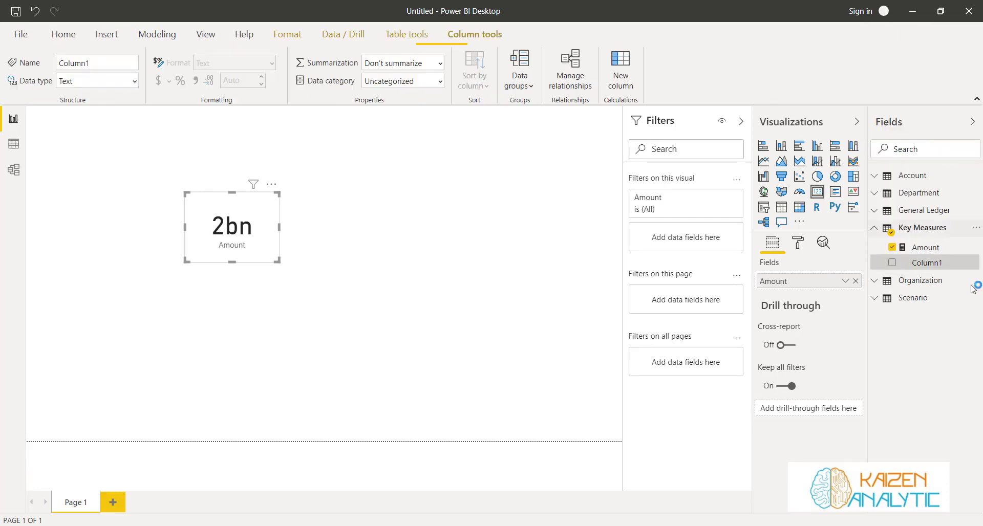
click(565, 289)
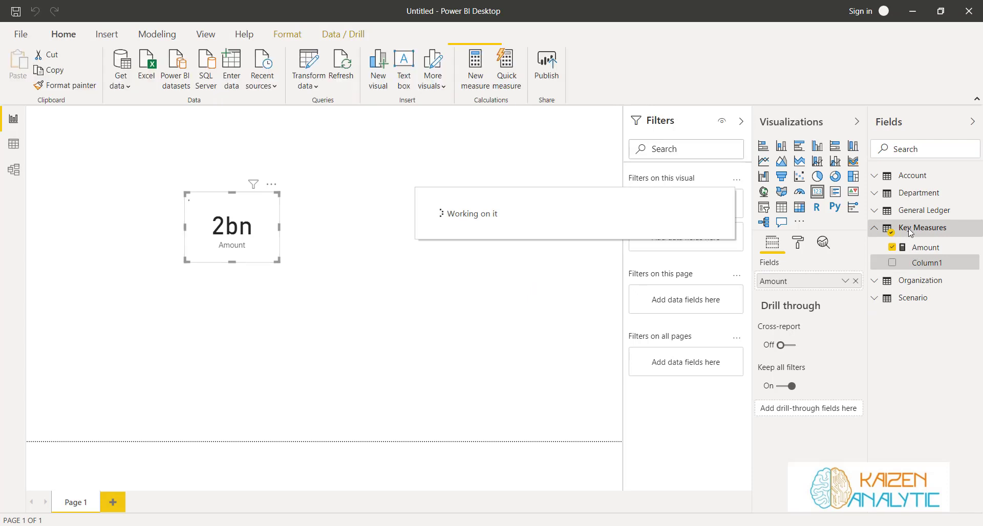
Refresh the field list by hiding and reshowing it, expand the Key Measures table, and move the Amount card towards the page's lower right
click(972, 122)
click(974, 123)
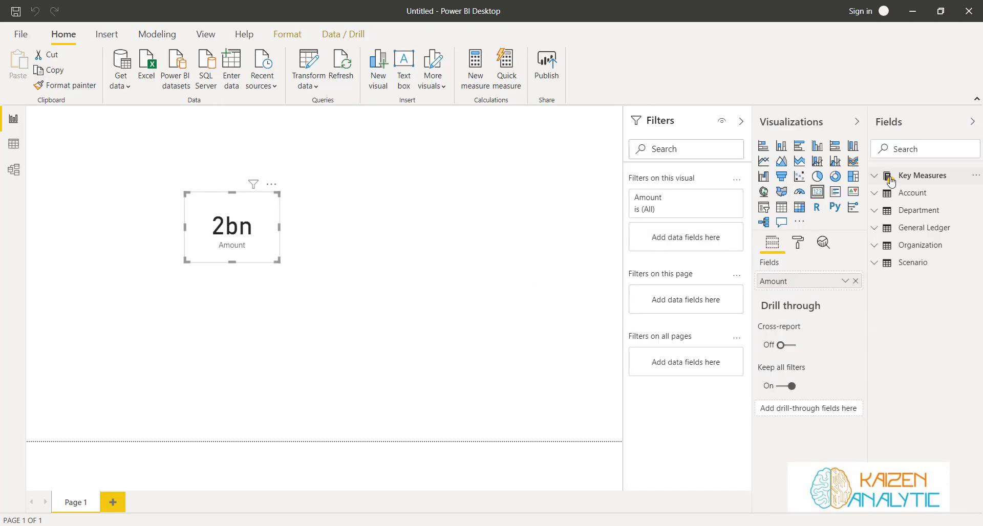
click(933, 180)
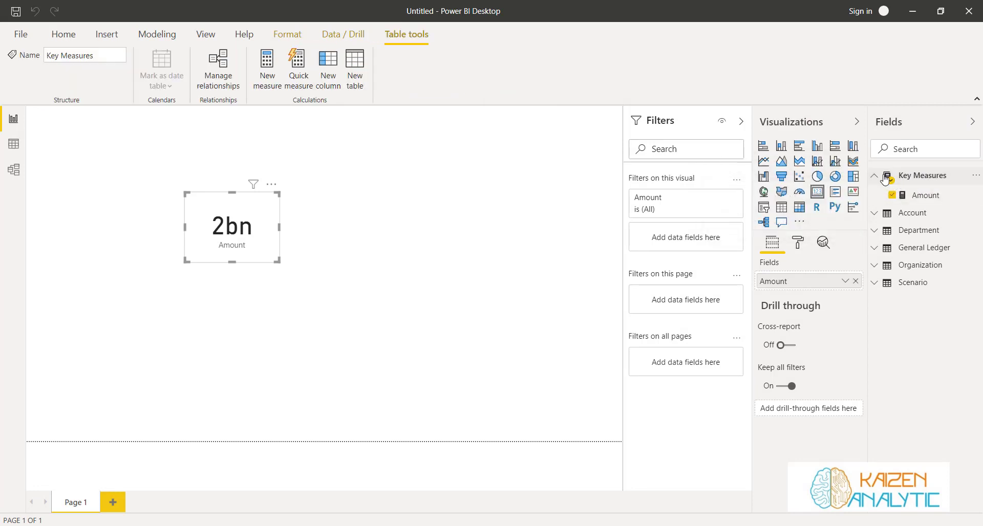
click(915, 180)
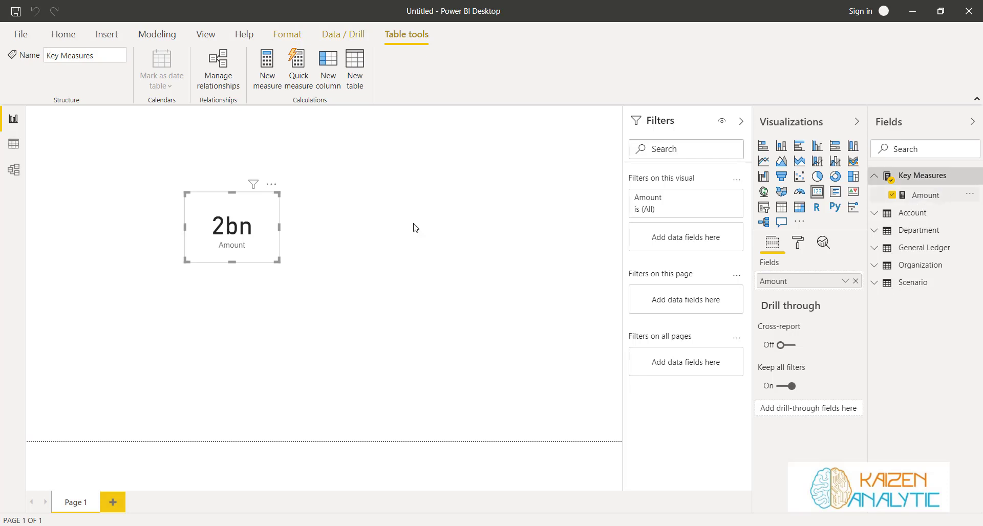
click(385, 249)
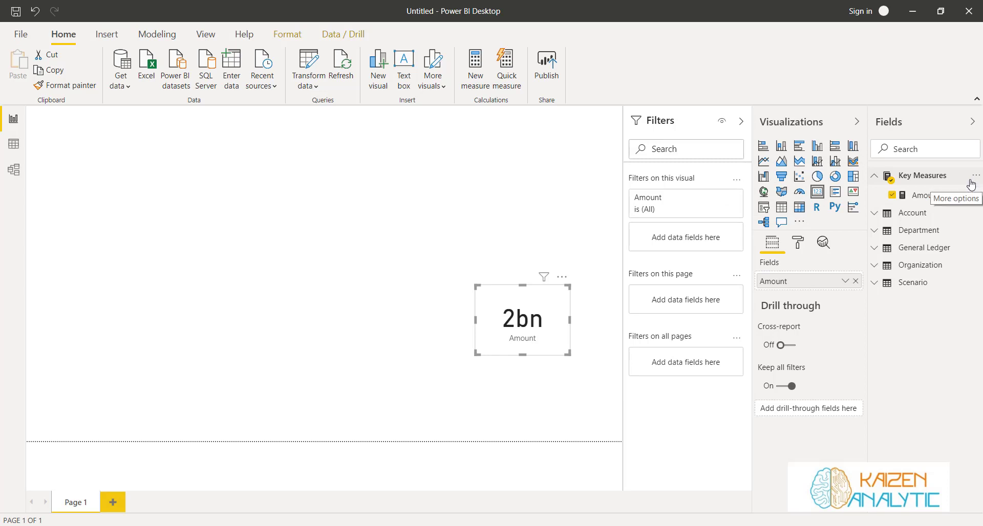
Start another new measure in the Key Measures table and clear its default name and formula text
click(911, 179)
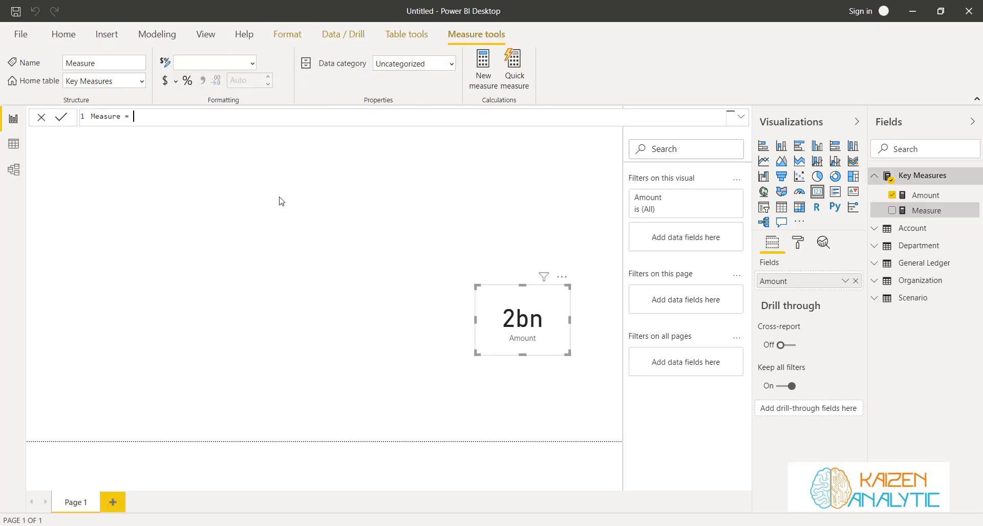
key(BackSpace)
key(BackSpace)
key(BackSpace)
key(BackSpace)
key(BackSpace)
key(BackSpace)
key(BackSpace)
key(BackSpace)
key(BackSpace)
Begin the measure formula with Actual = CALCULATE([Amount], leaving it ready for the filter argument
text(Actual = Ca)
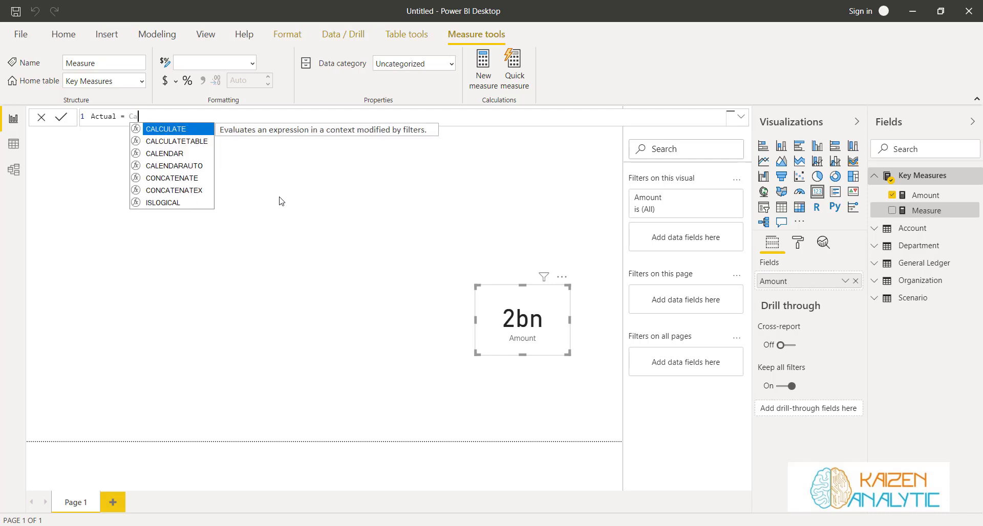
key(BackSpace)
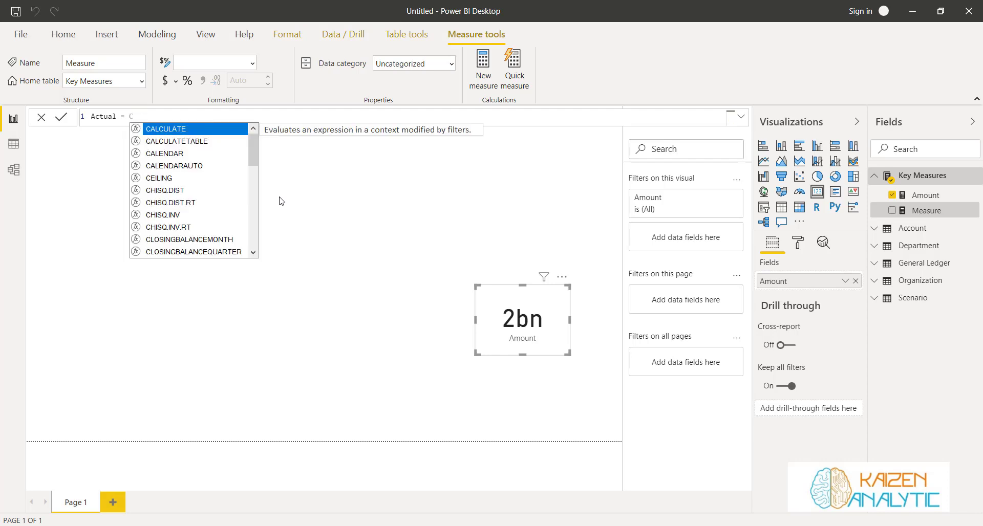
key(Tab)
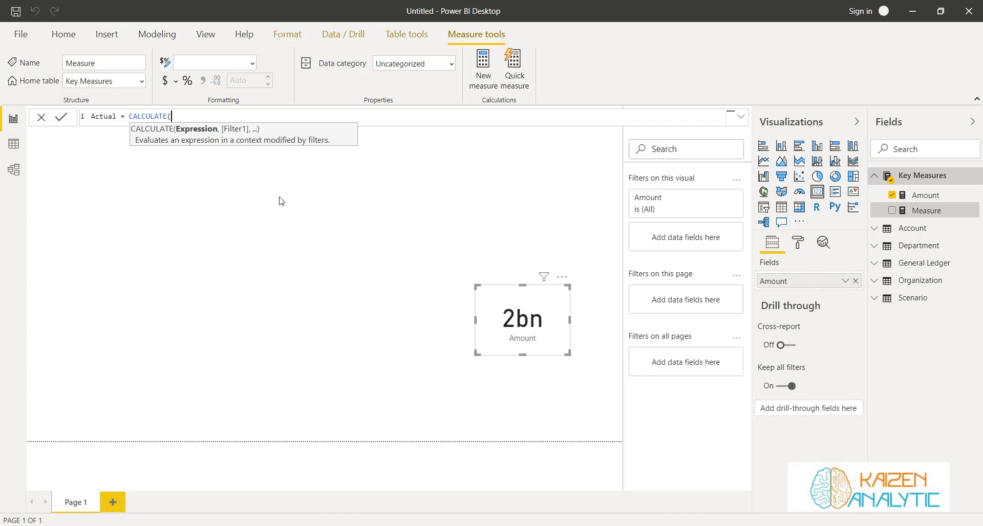
text(amoun)
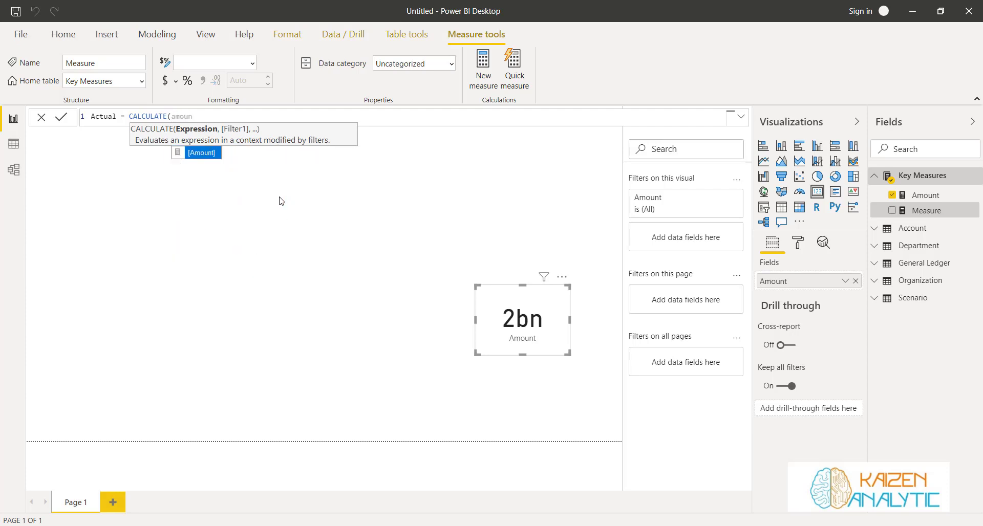
key(Tab)
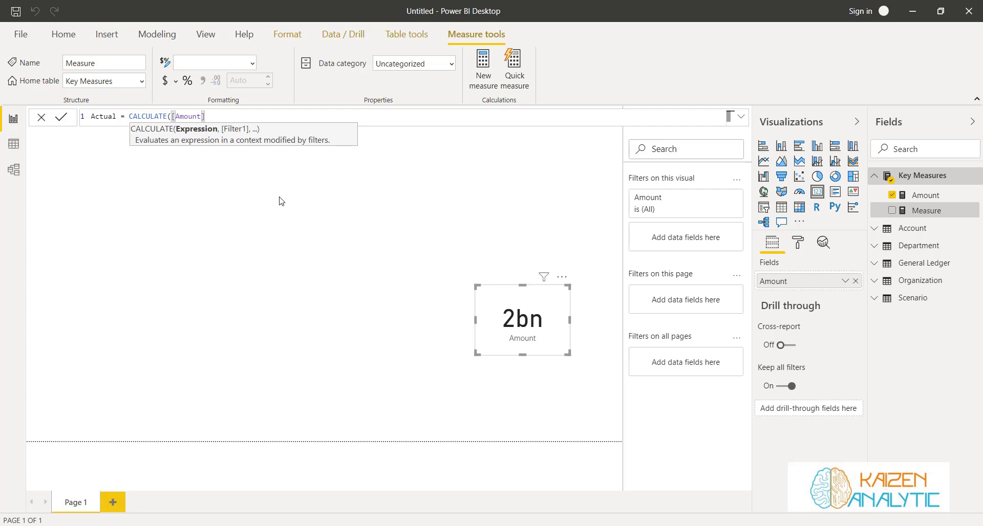
text(,)
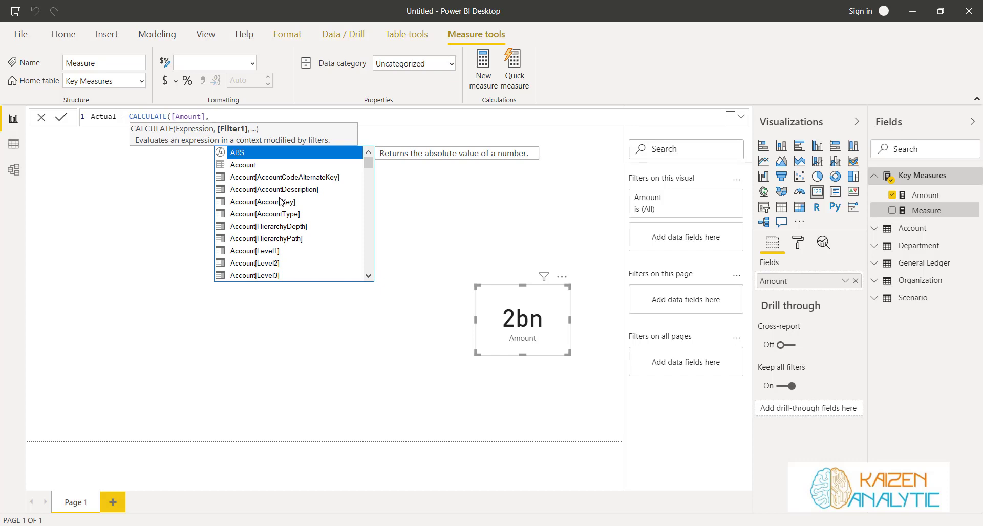
key(Escape)
Switch to the Demo Dataset - Finance workbook in Excel and examine how scenario keys and names relate between the Scenario and General Ledger sheets
key(alt+Tab)
click(324, 504)
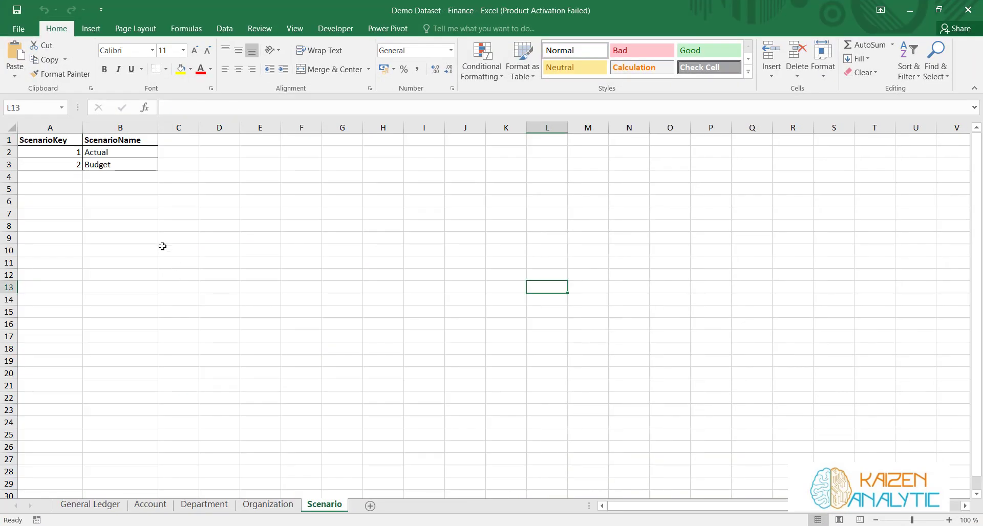
click(125, 154)
click(125, 163)
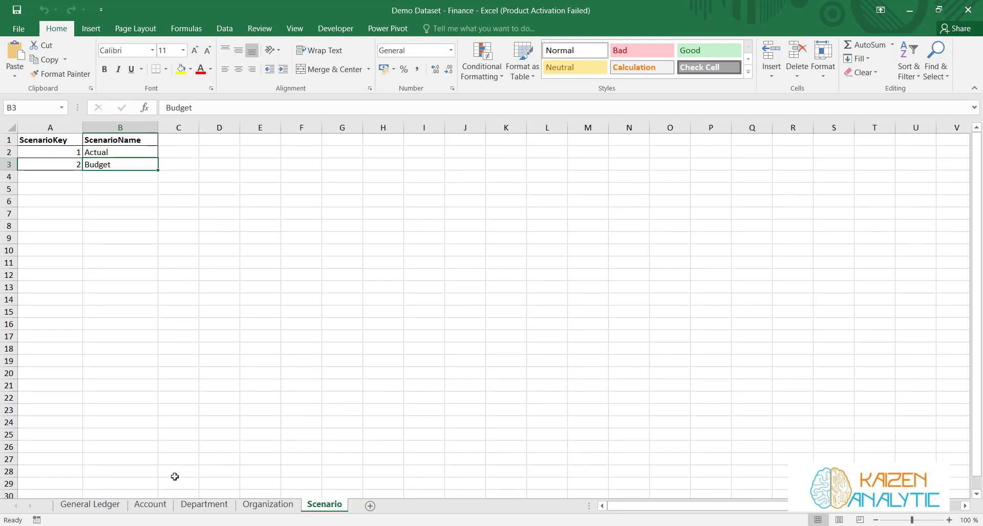
click(102, 504)
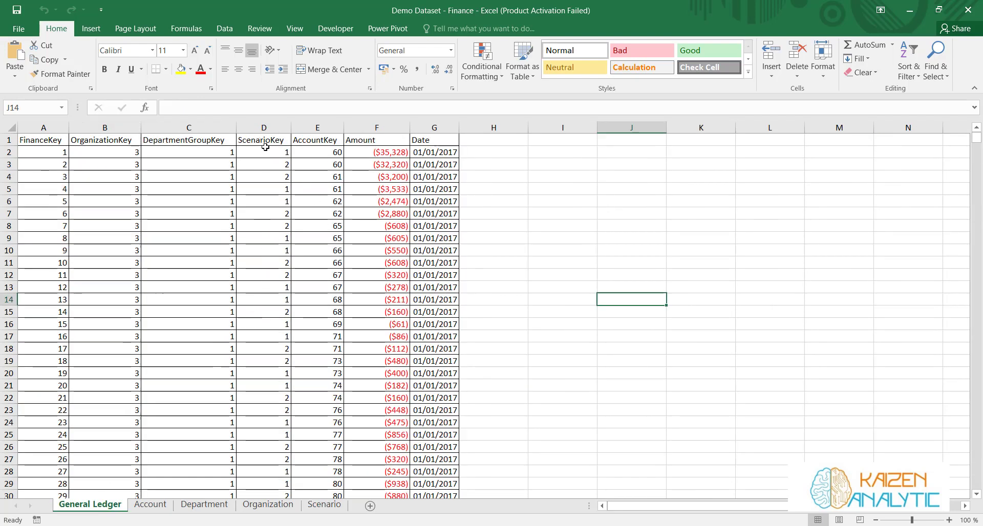
click(324, 504)
click(72, 145)
click(62, 163)
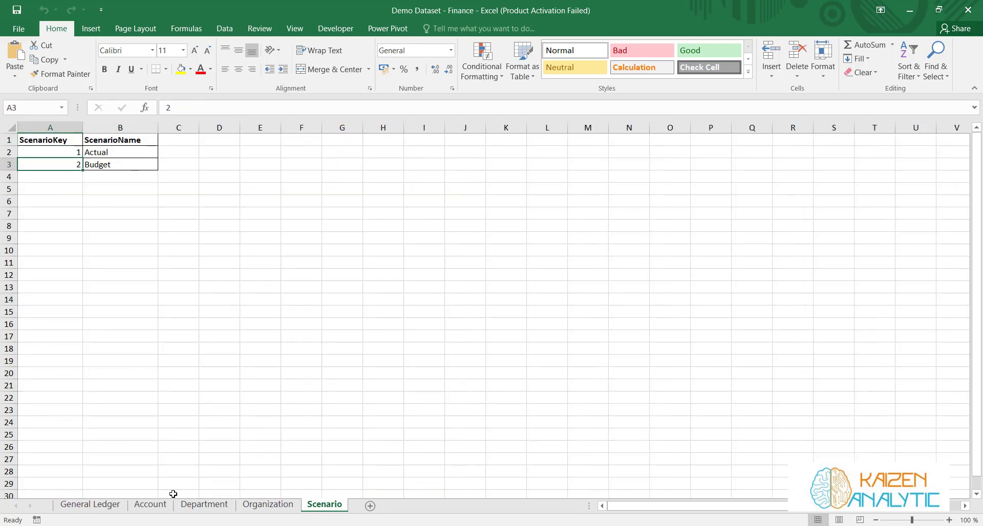
click(102, 506)
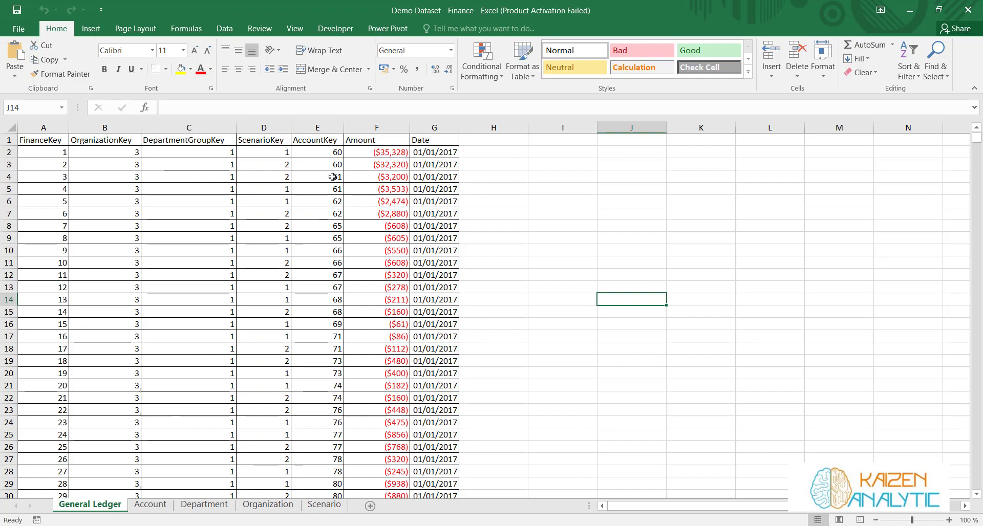
click(909, 10)
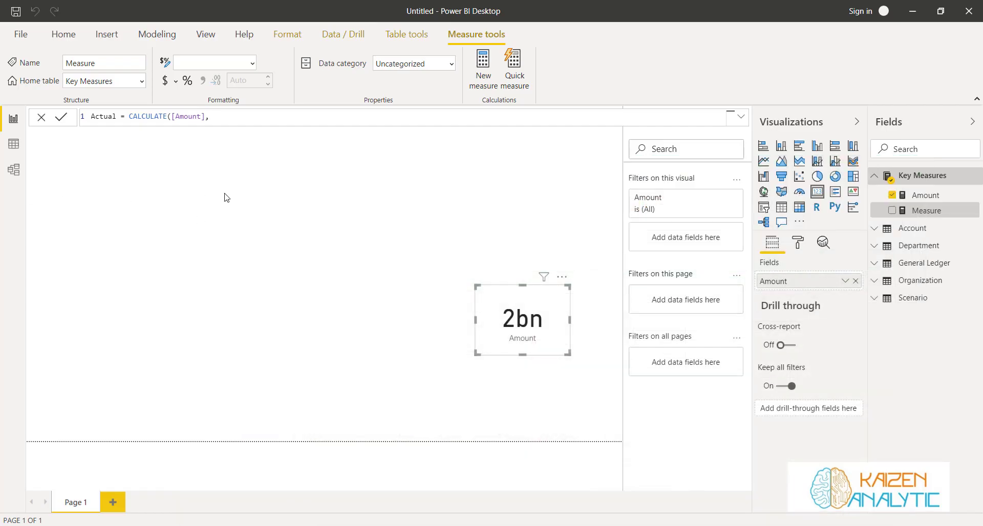
Complete the Actual measure with the filter Scenario[ScenarioName] = "Actual", close the parenthesis and commit the formula
text(s)
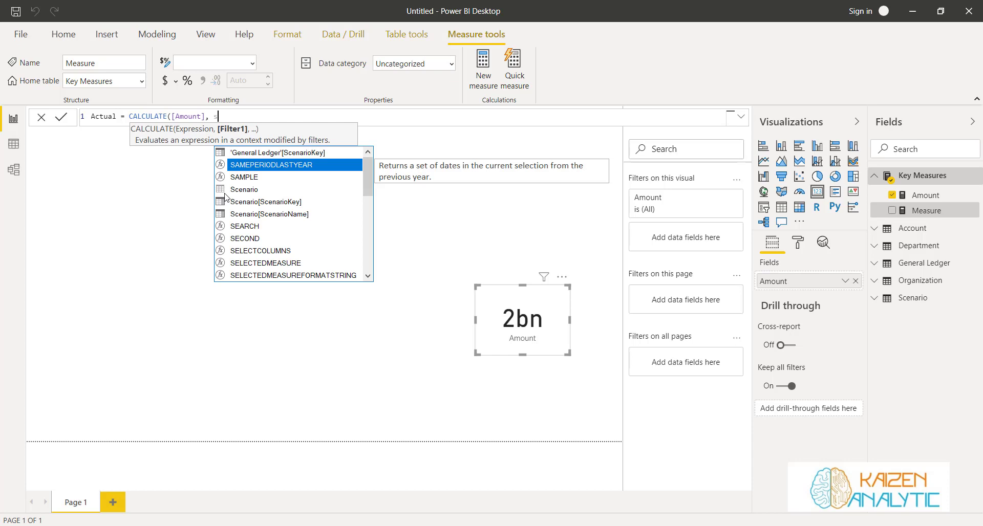
text(cen)
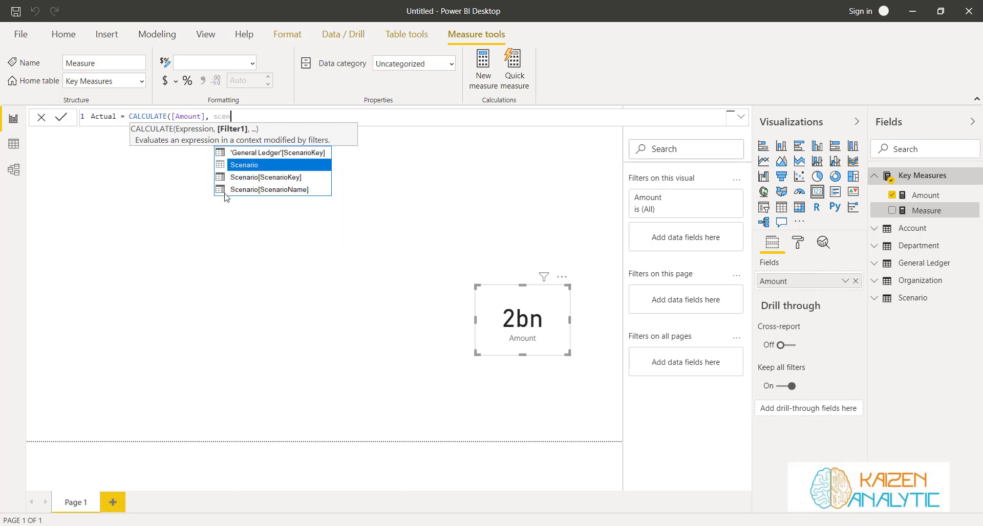
key(Down)
key(Down)
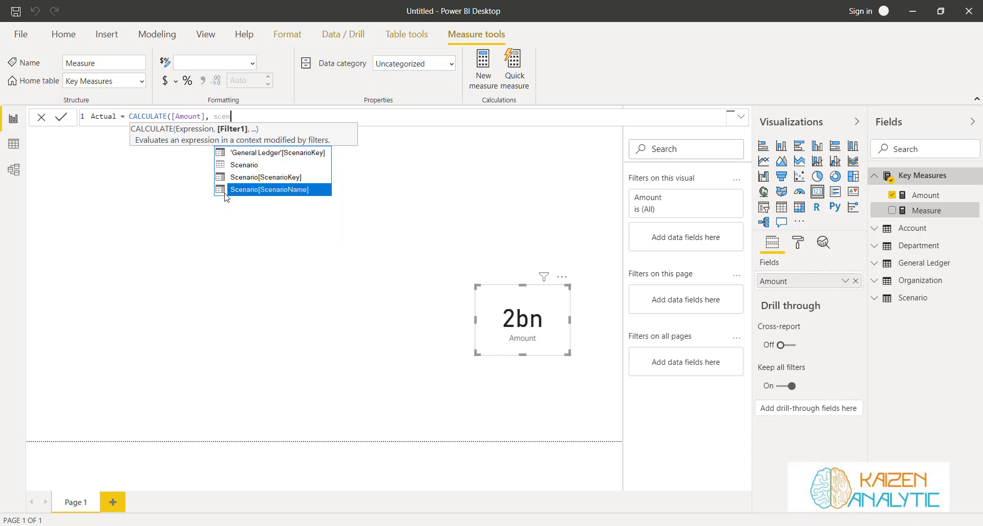
key(Tab)
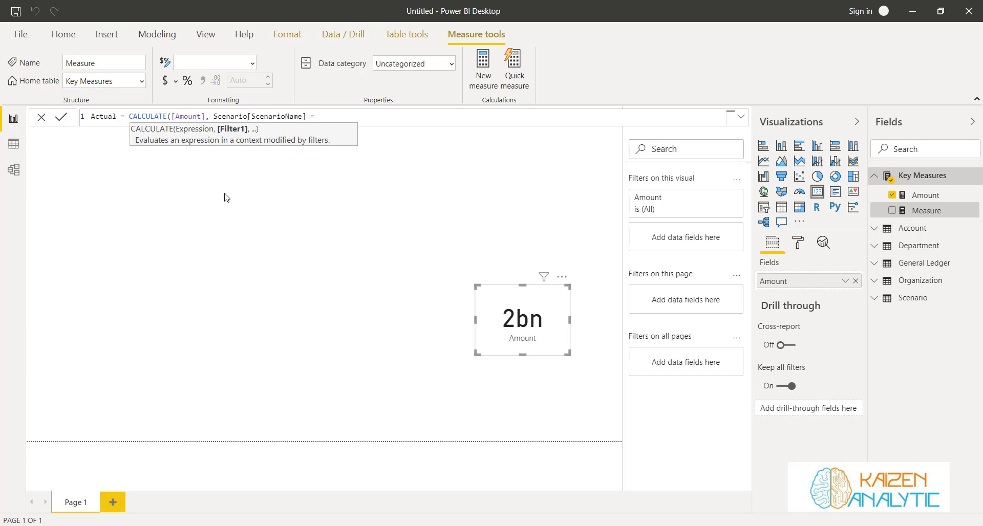
text(= ")
text(Actual"))
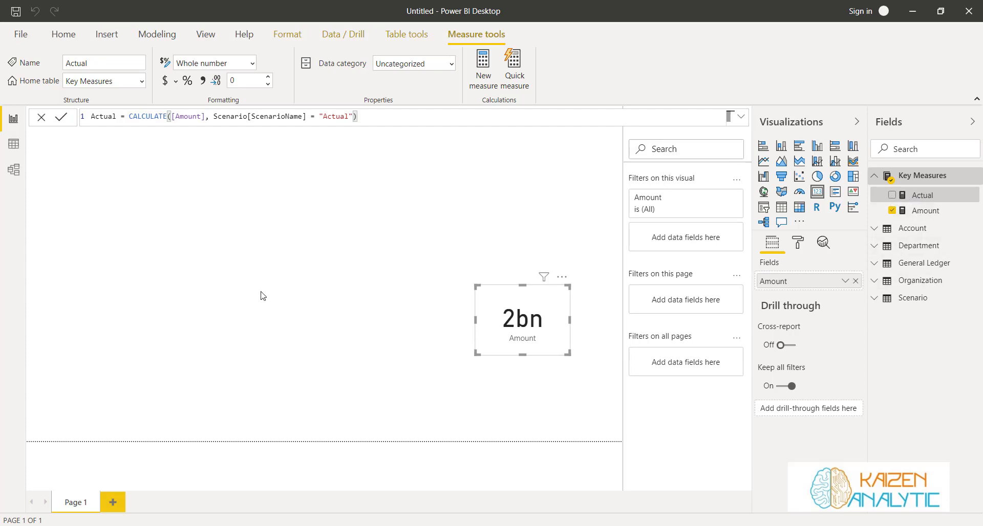
Try showing the Actual measure as a card above the Amount card, and delete that card again
click(252, 310)
drag(917, 197, 502, 252)
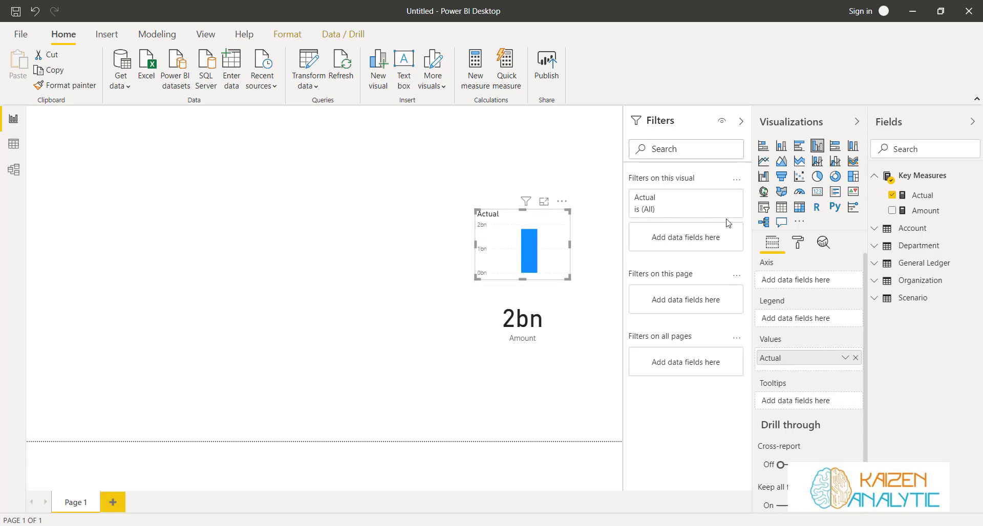
click(815, 195)
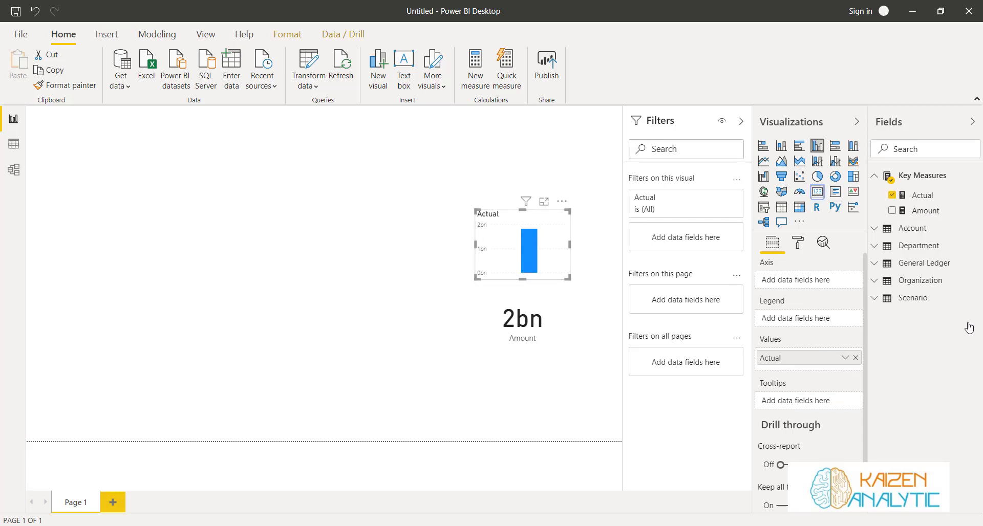
click(391, 292)
click(560, 228)
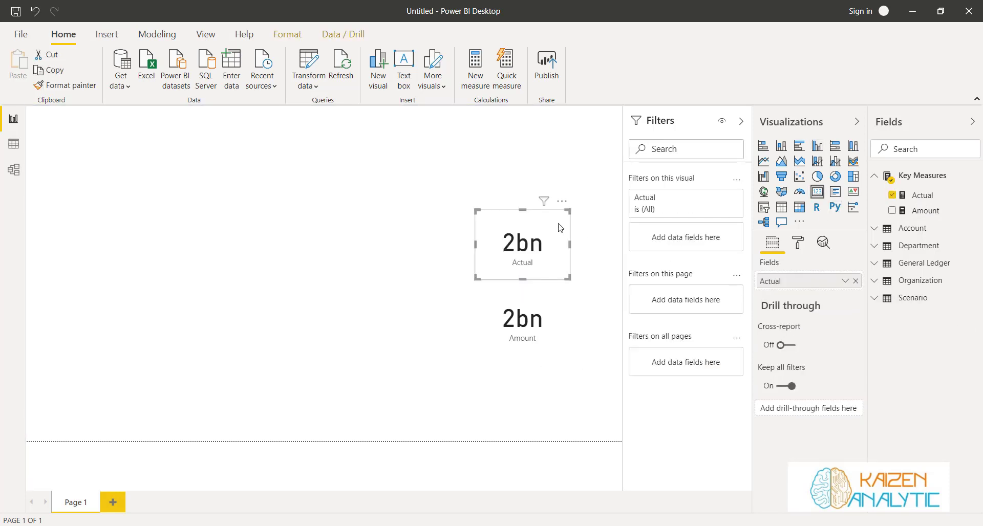
key(Delete)
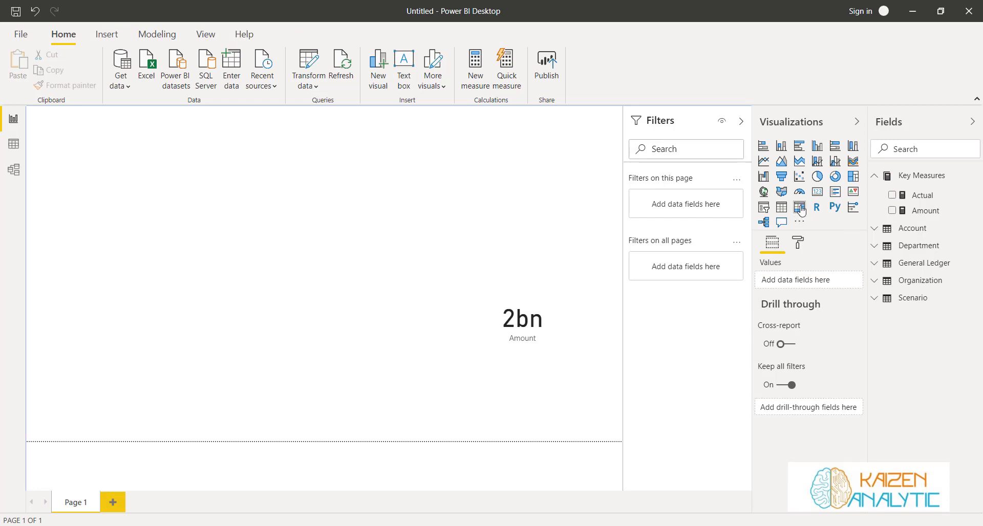
Insert an empty table visual on the report page and enlarge it
click(781, 207)
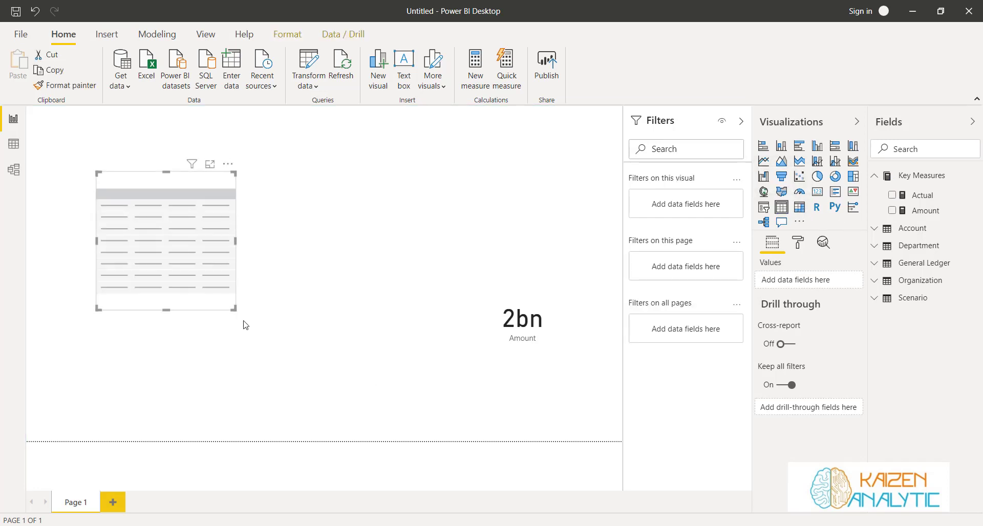
drag(258, 340, 380, 415)
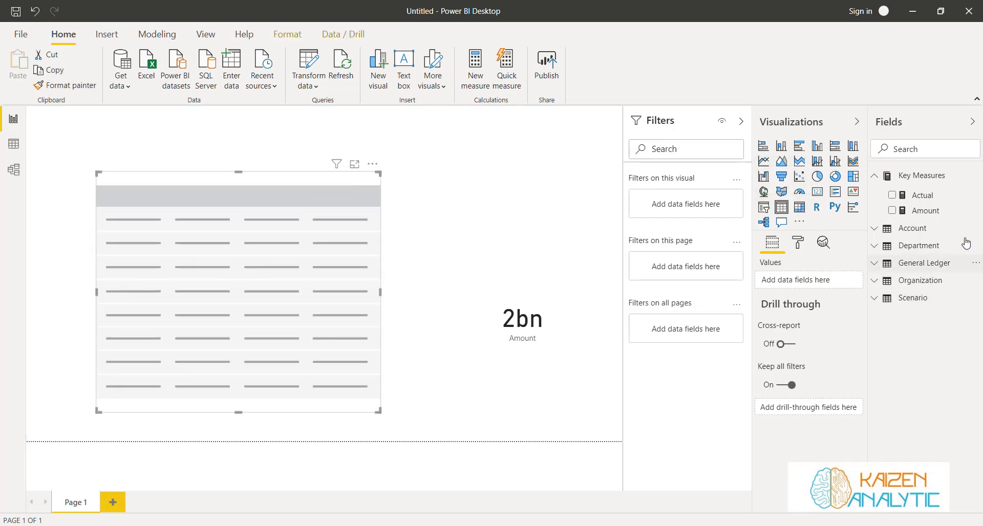
Try adding the Day level of the General Ledger date hierarchy to the table visual, and remove it again
click(877, 263)
click(878, 314)
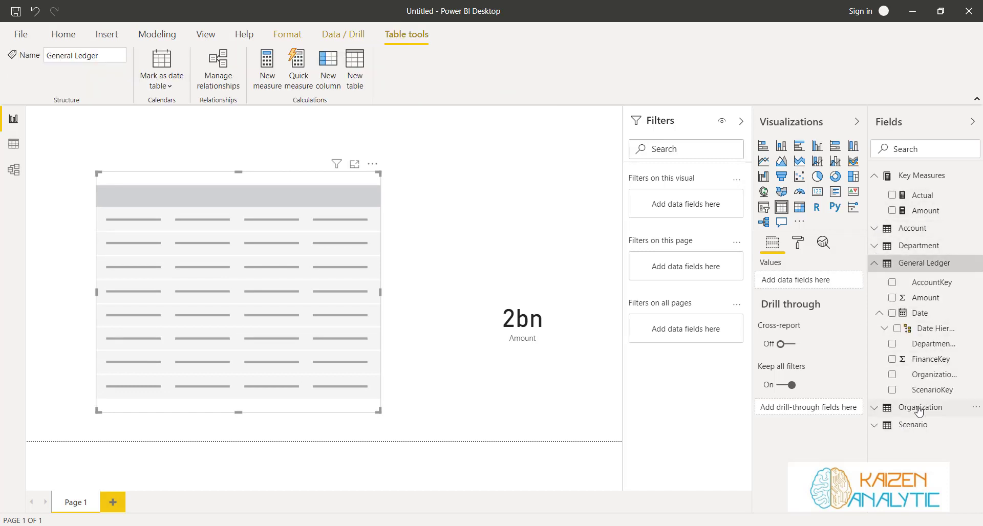
click(886, 331)
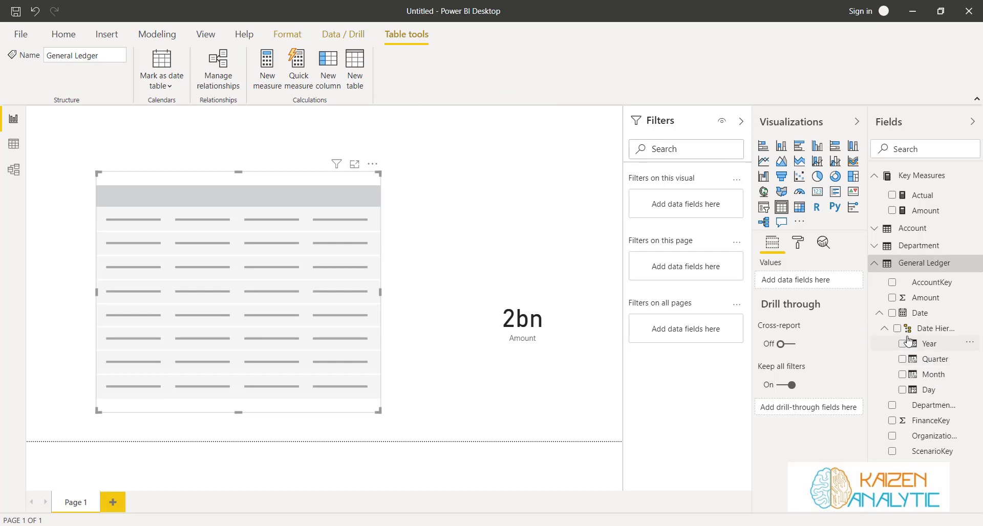
click(902, 390)
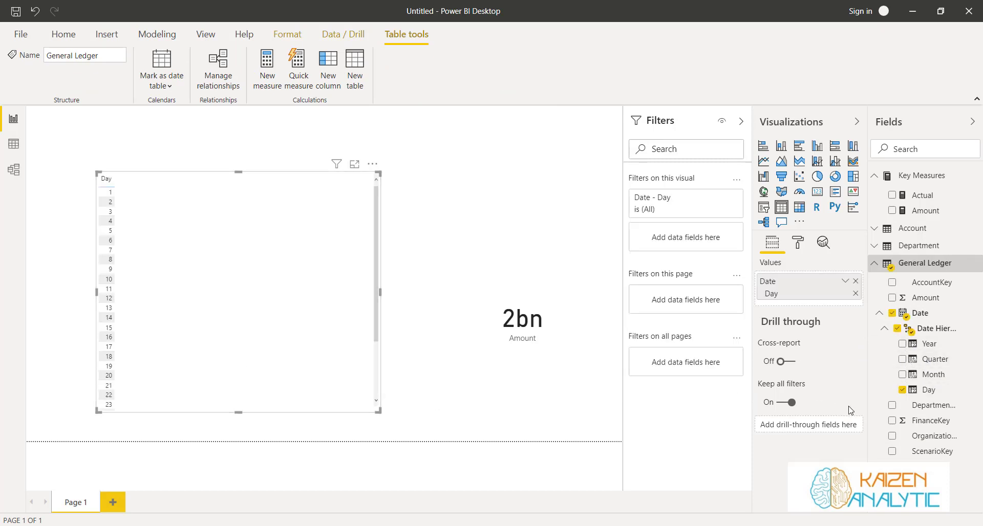
click(902, 390)
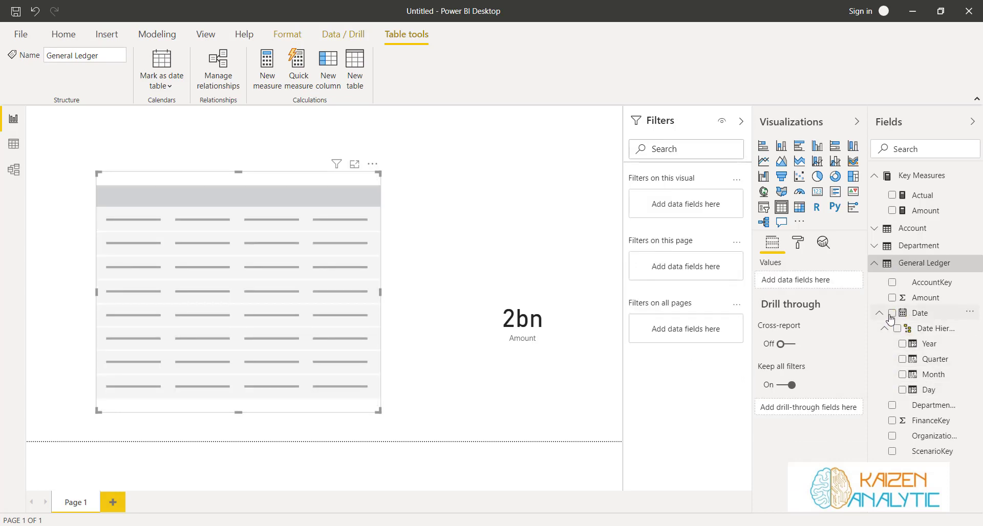
Add the General Ledger Date field to the table visual, remove its Month, Quarter and Year levels, and switch it from date hierarchy to plain Date
click(890, 314)
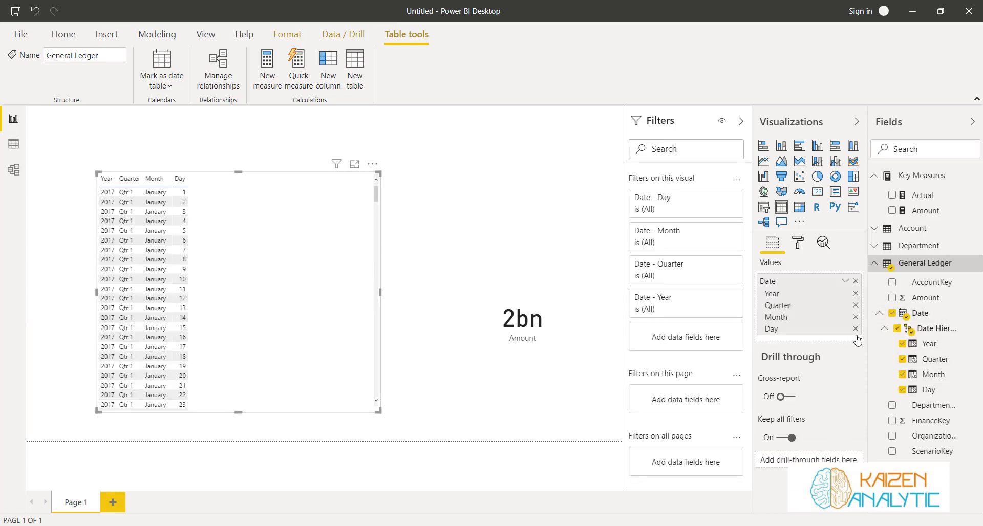
click(855, 317)
click(855, 305)
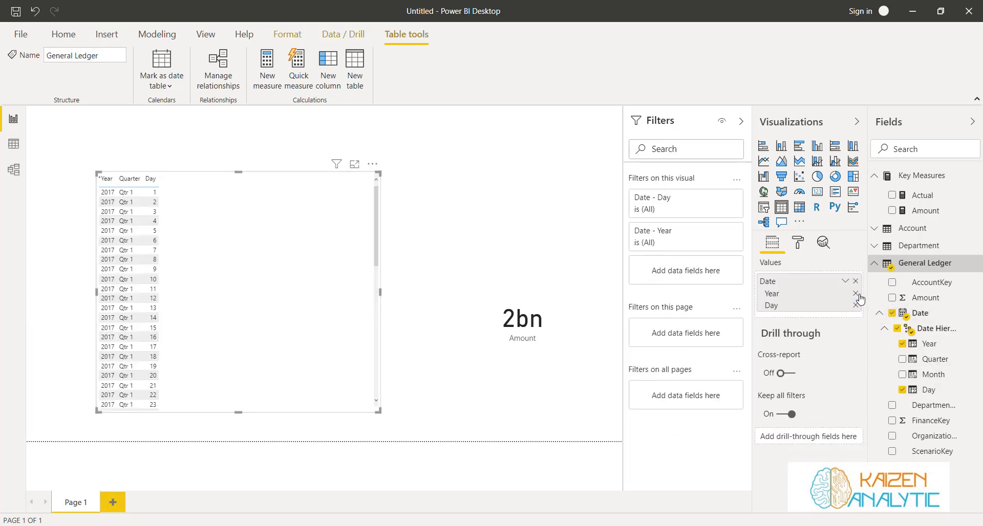
click(855, 293)
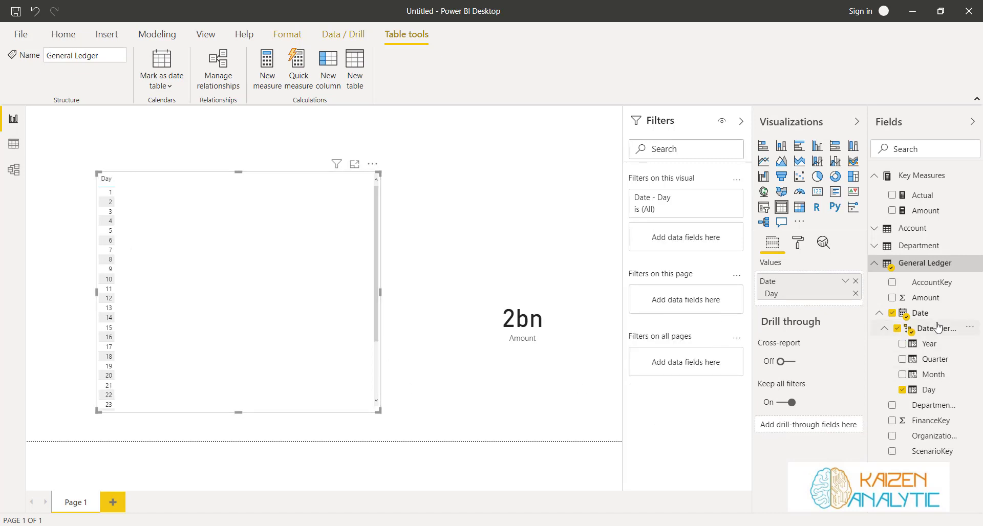
click(845, 281)
click(790, 342)
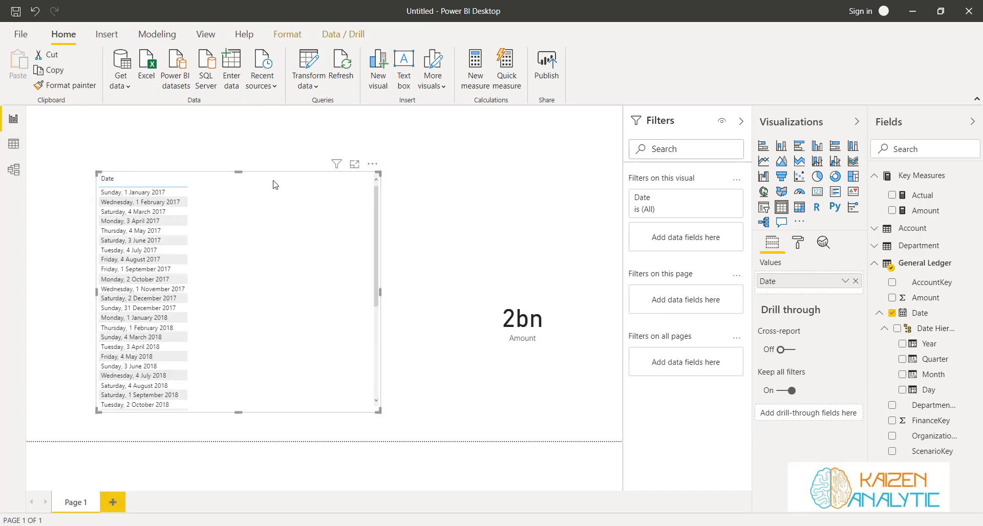
Set the display format of the General Ledger Date column to the short date *14/03/2001 (dd/mm/yyyy)
click(931, 313)
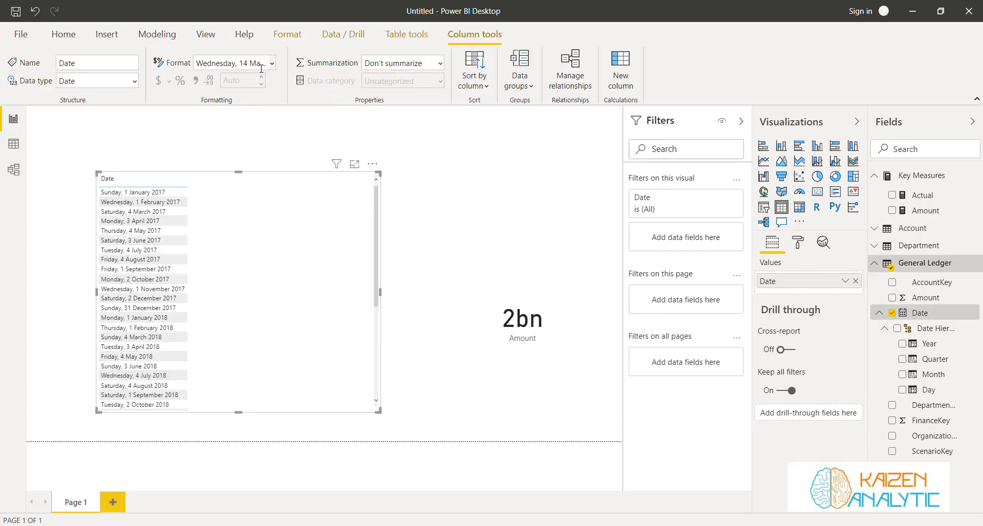
click(246, 63)
click(248, 105)
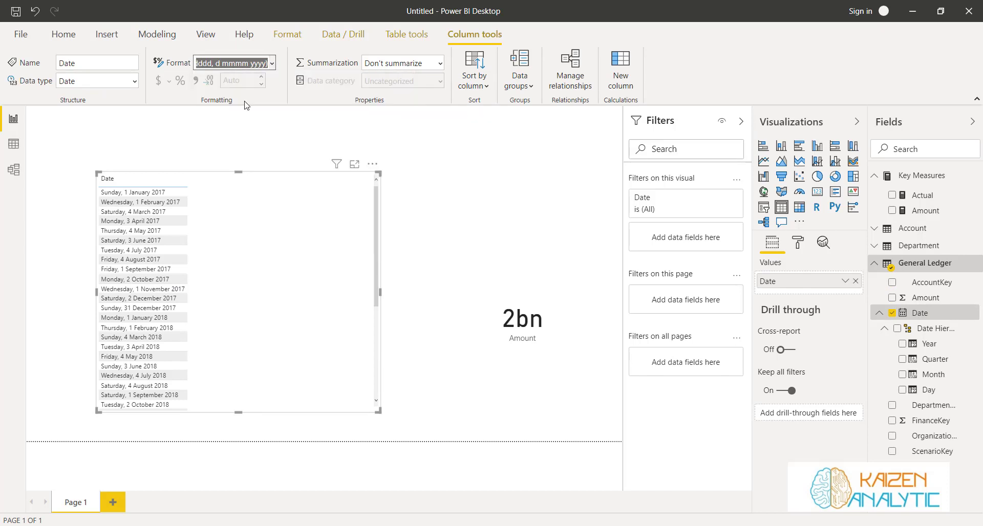
key(Down)
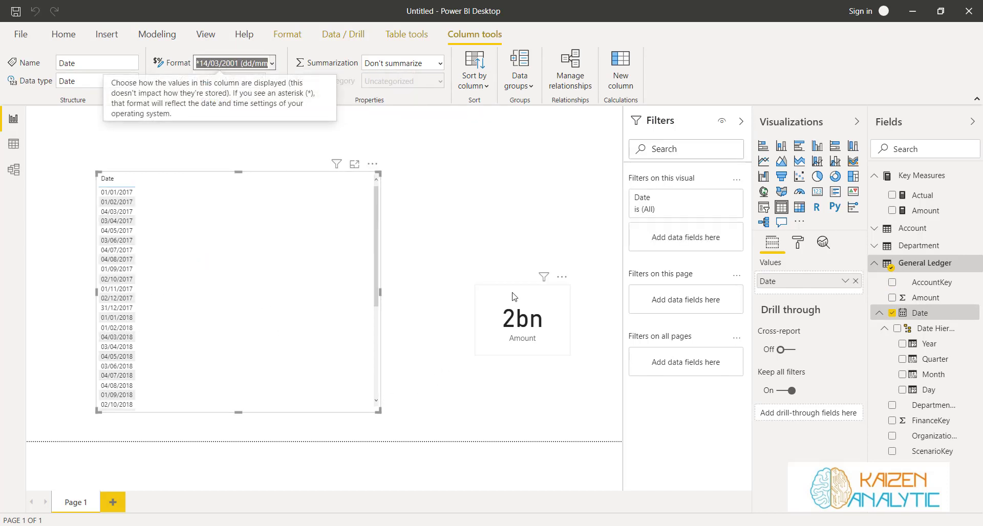
key(Escape)
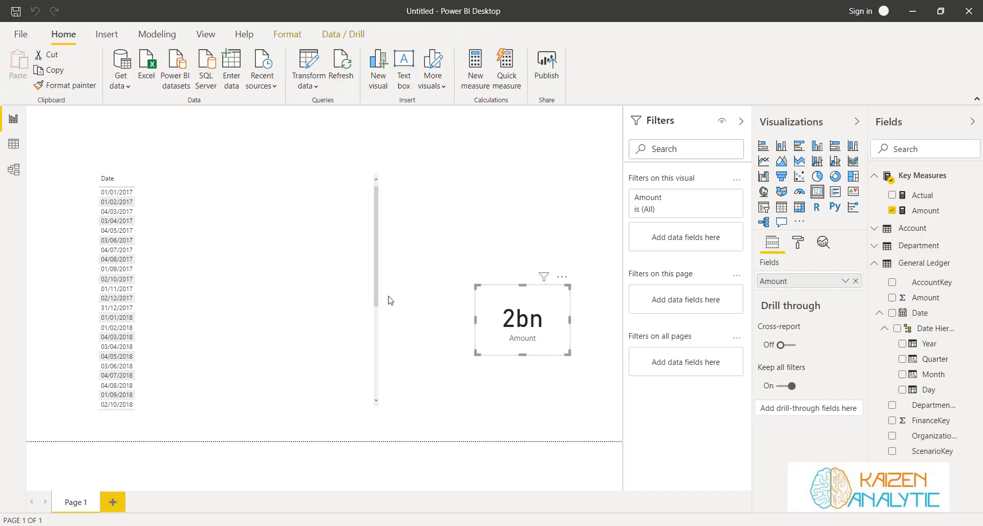